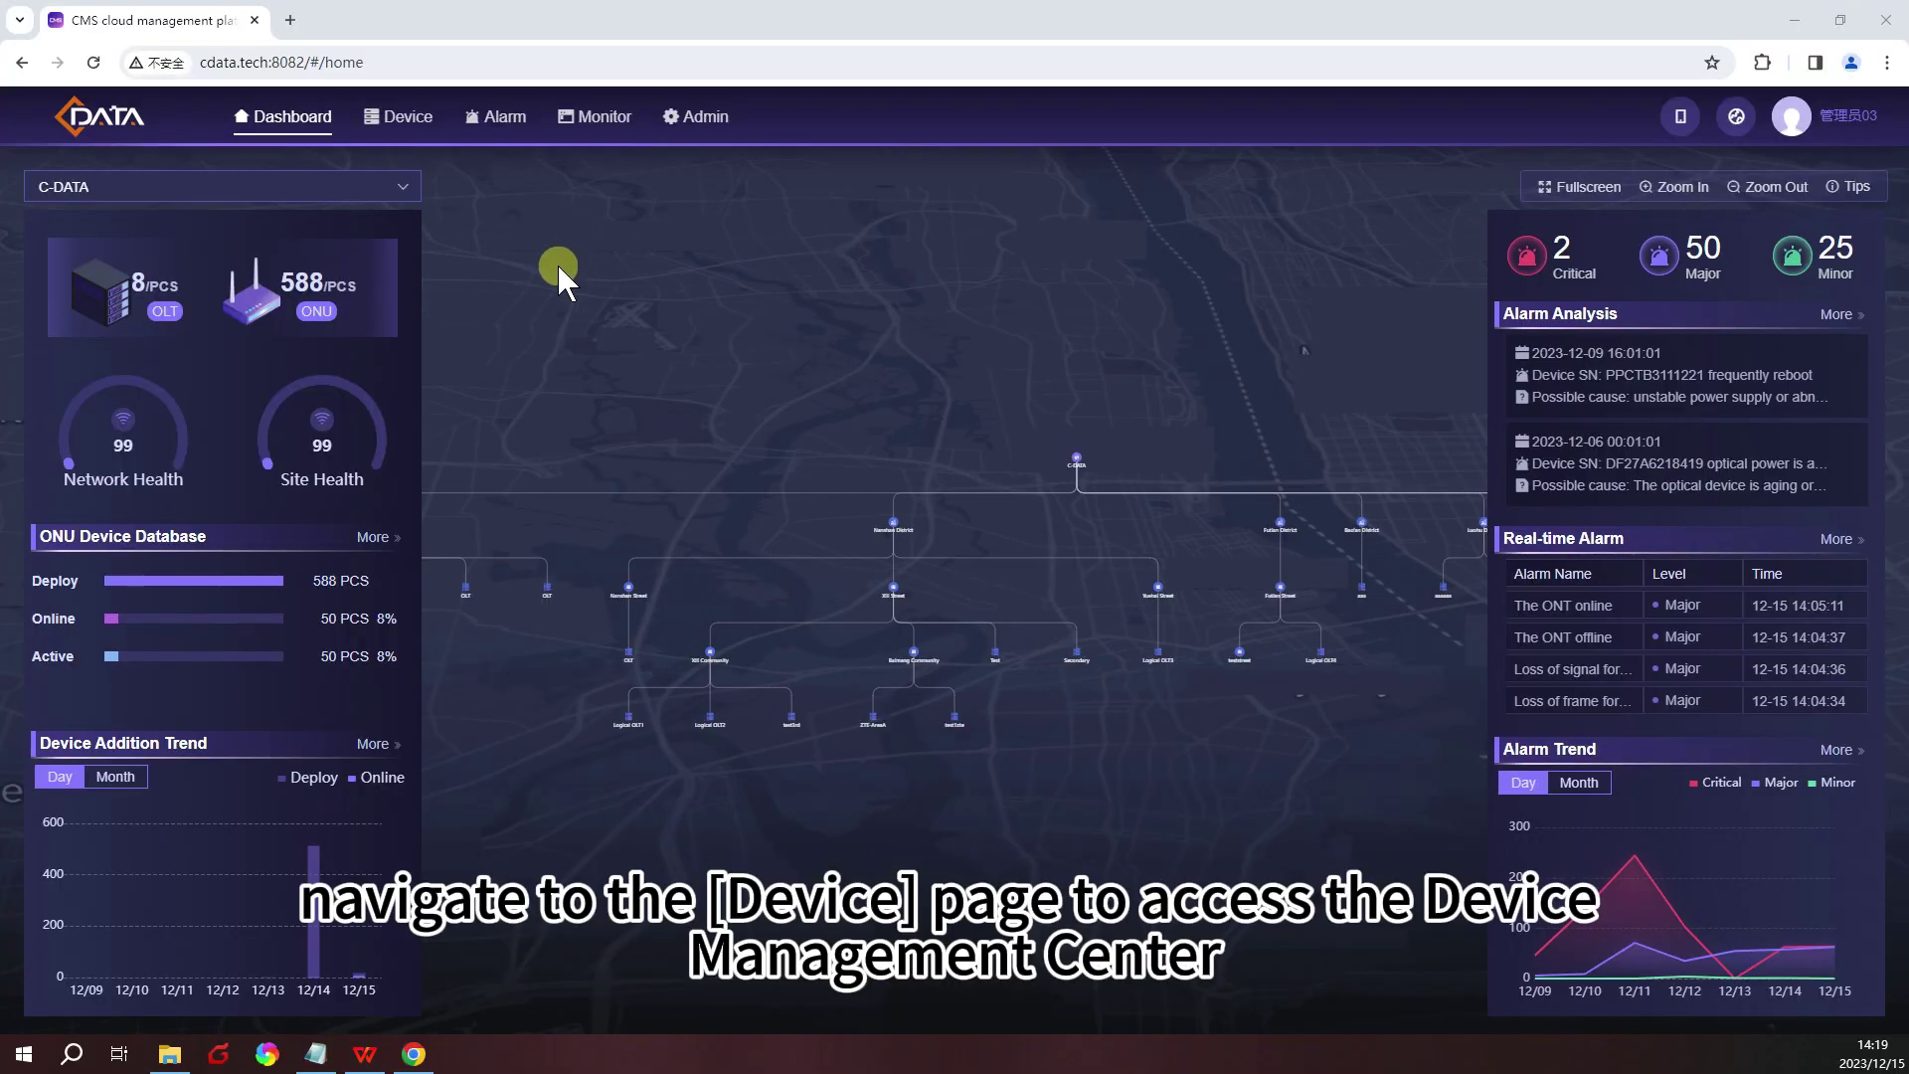
Go to the Batch Config profile library and show the WAN profile list
{"action": "left_click", "coordinate": [419, 123]}
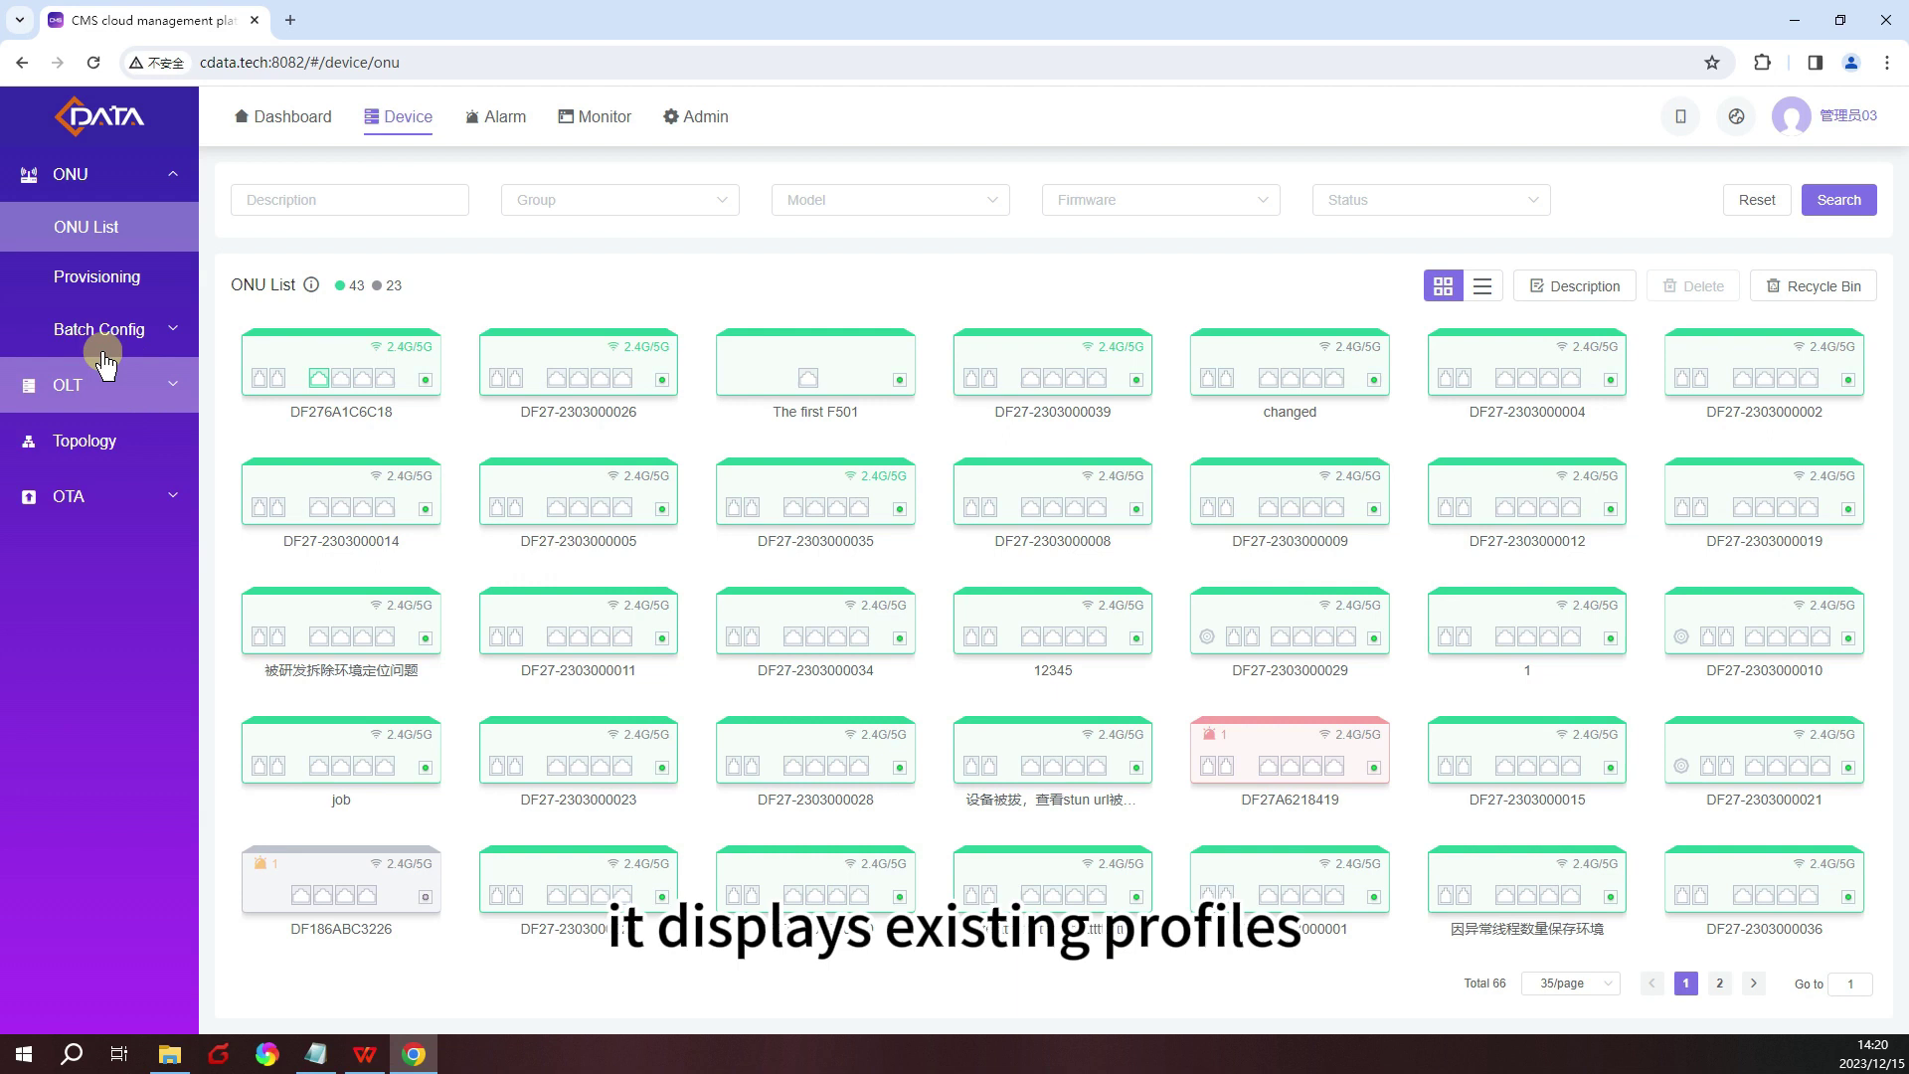
{"action": "left_click", "coordinate": [112, 331]}
{"action": "left_click", "coordinate": [70, 384]}
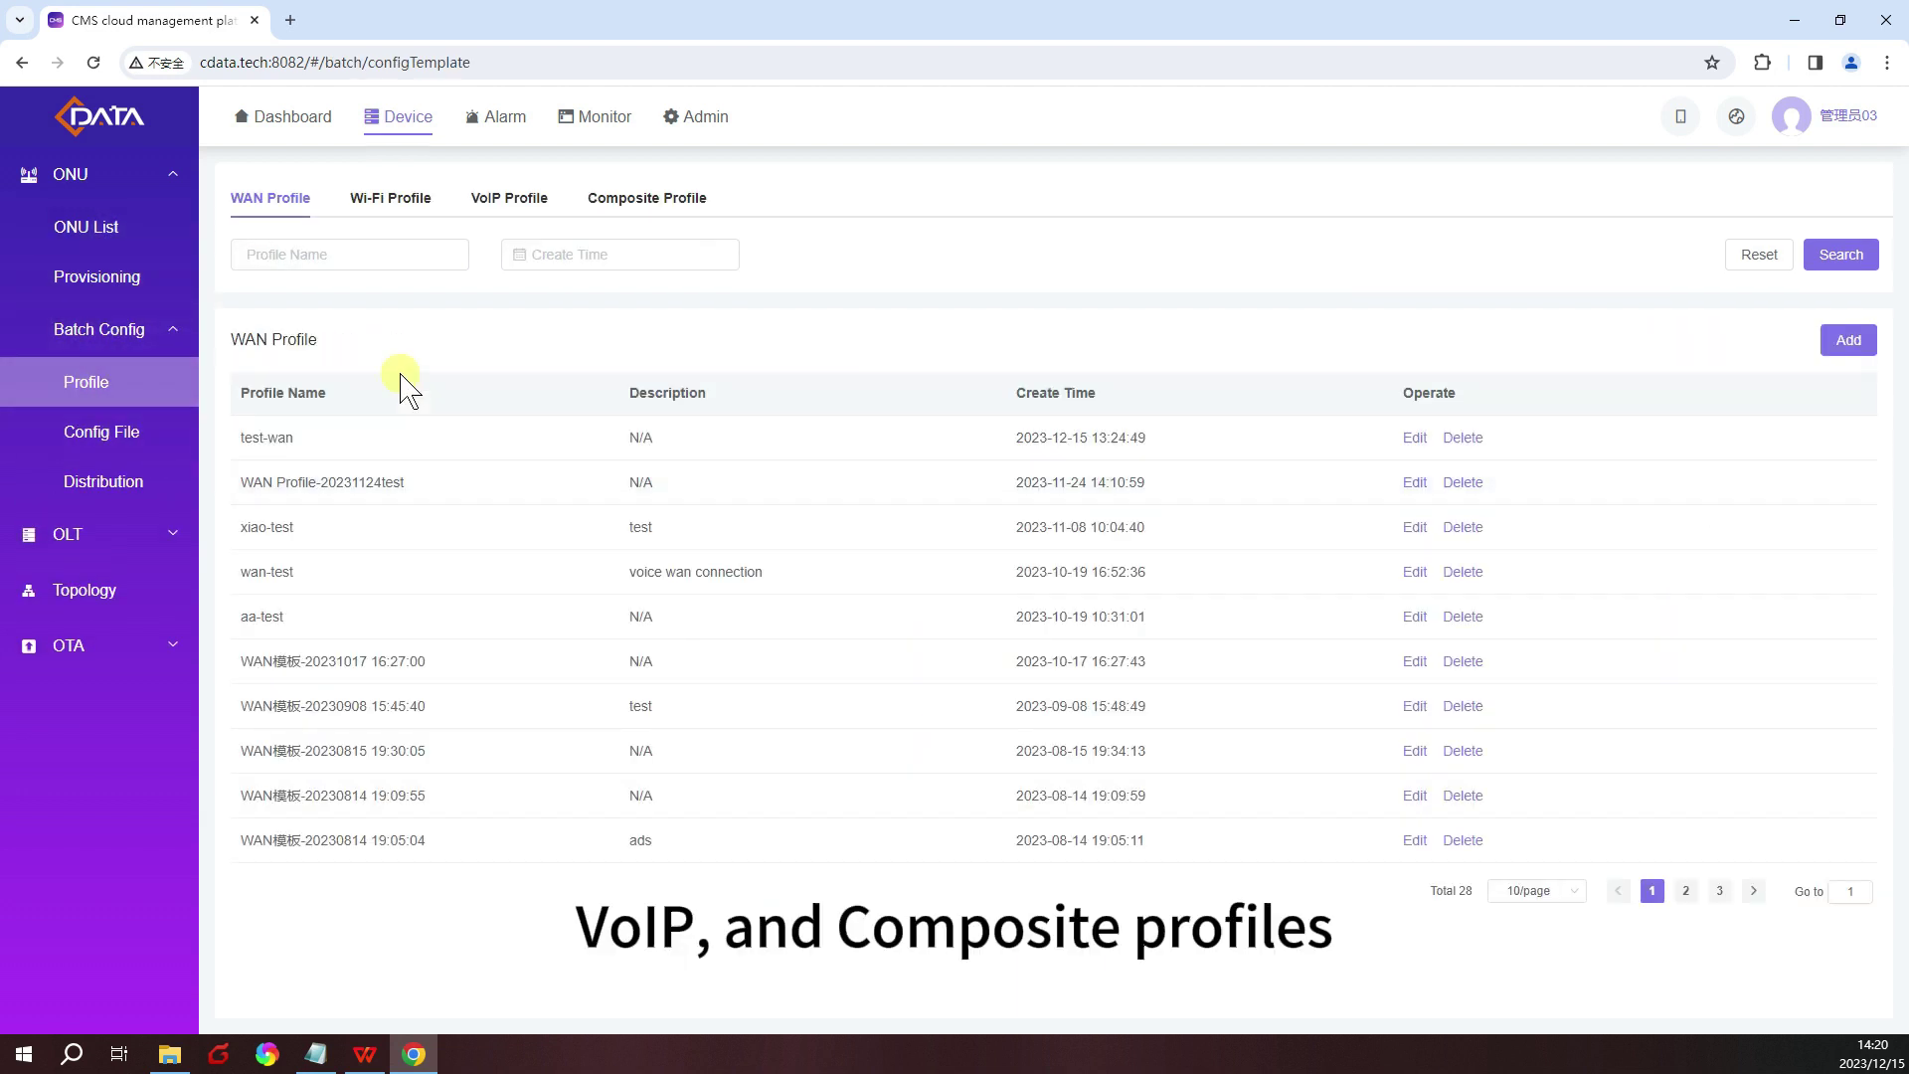
Start a new WAN profile and rename it wantest
{"action": "left_click", "coordinate": [1855, 353]}
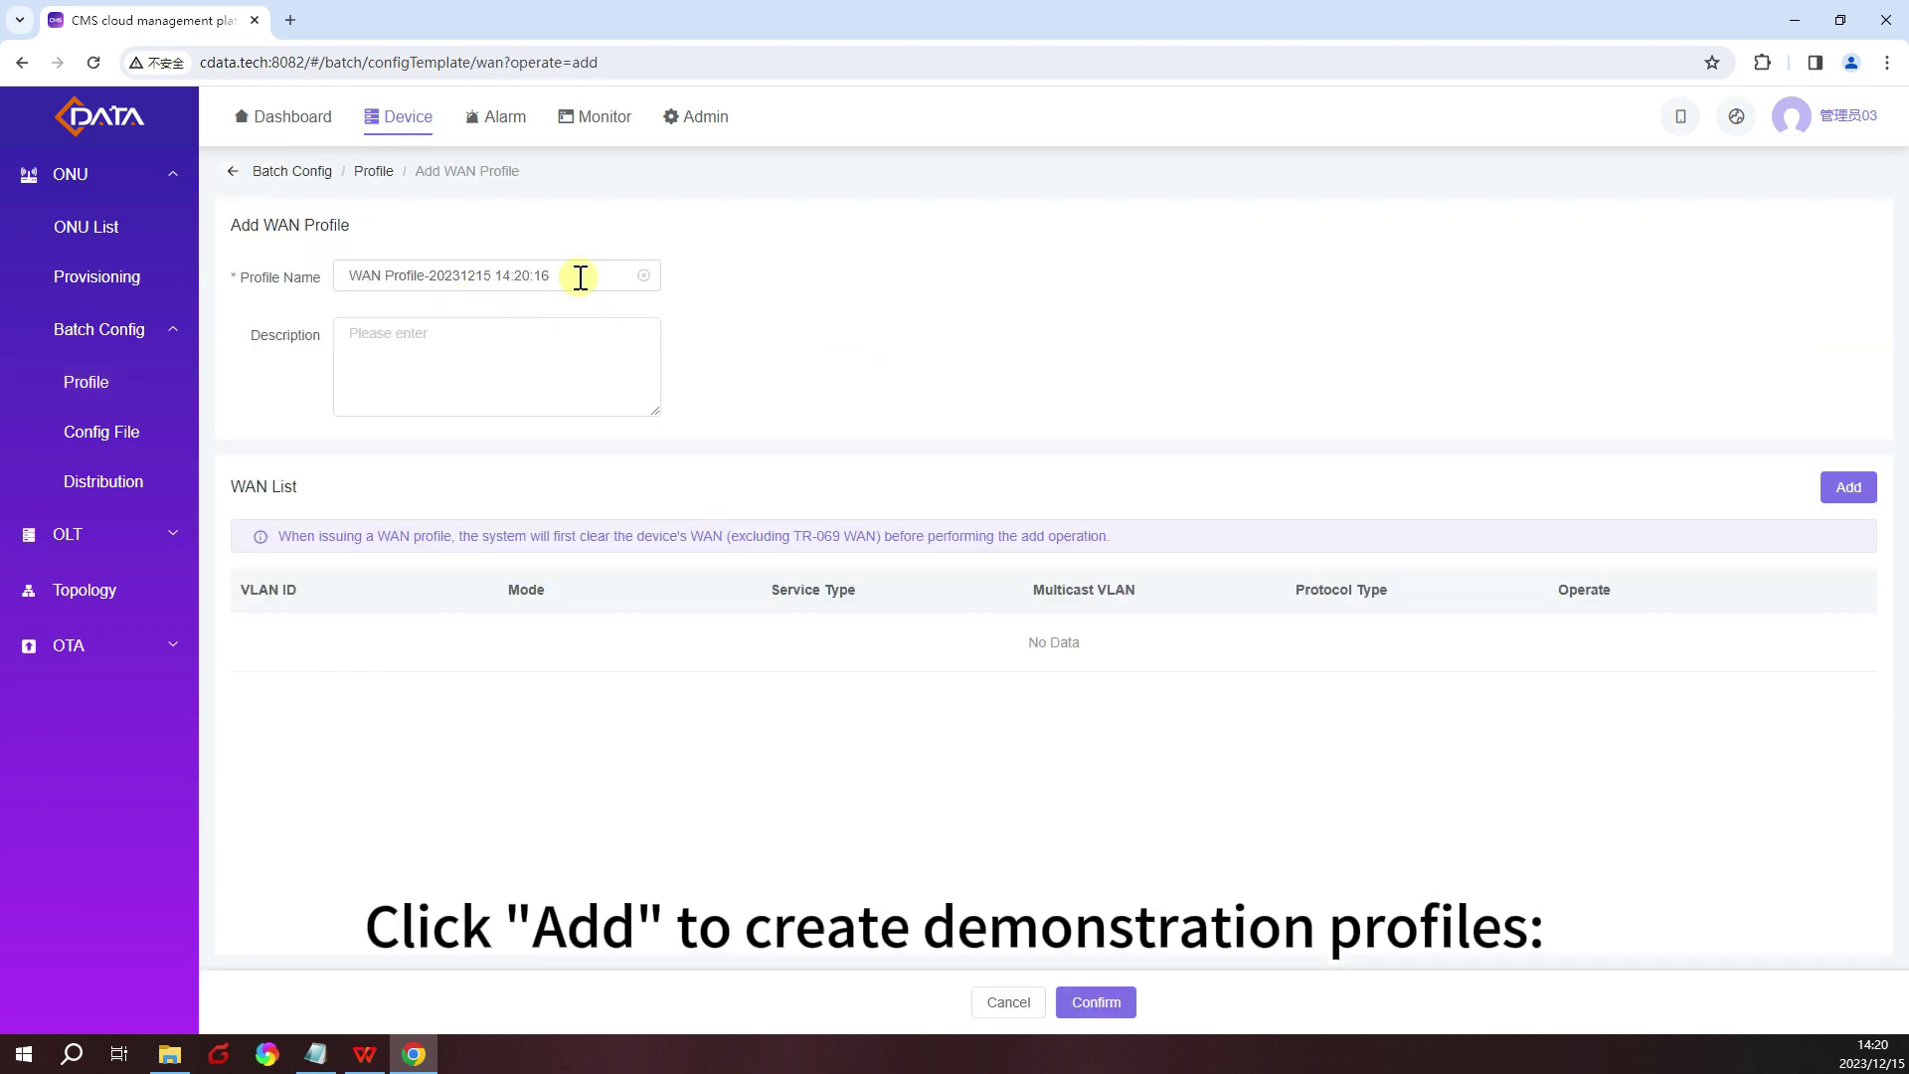
{"action": "left_click_drag", "start_coordinate": [579, 274], "coordinate": [174, 266]}
{"action": "type", "text": "wantest"}
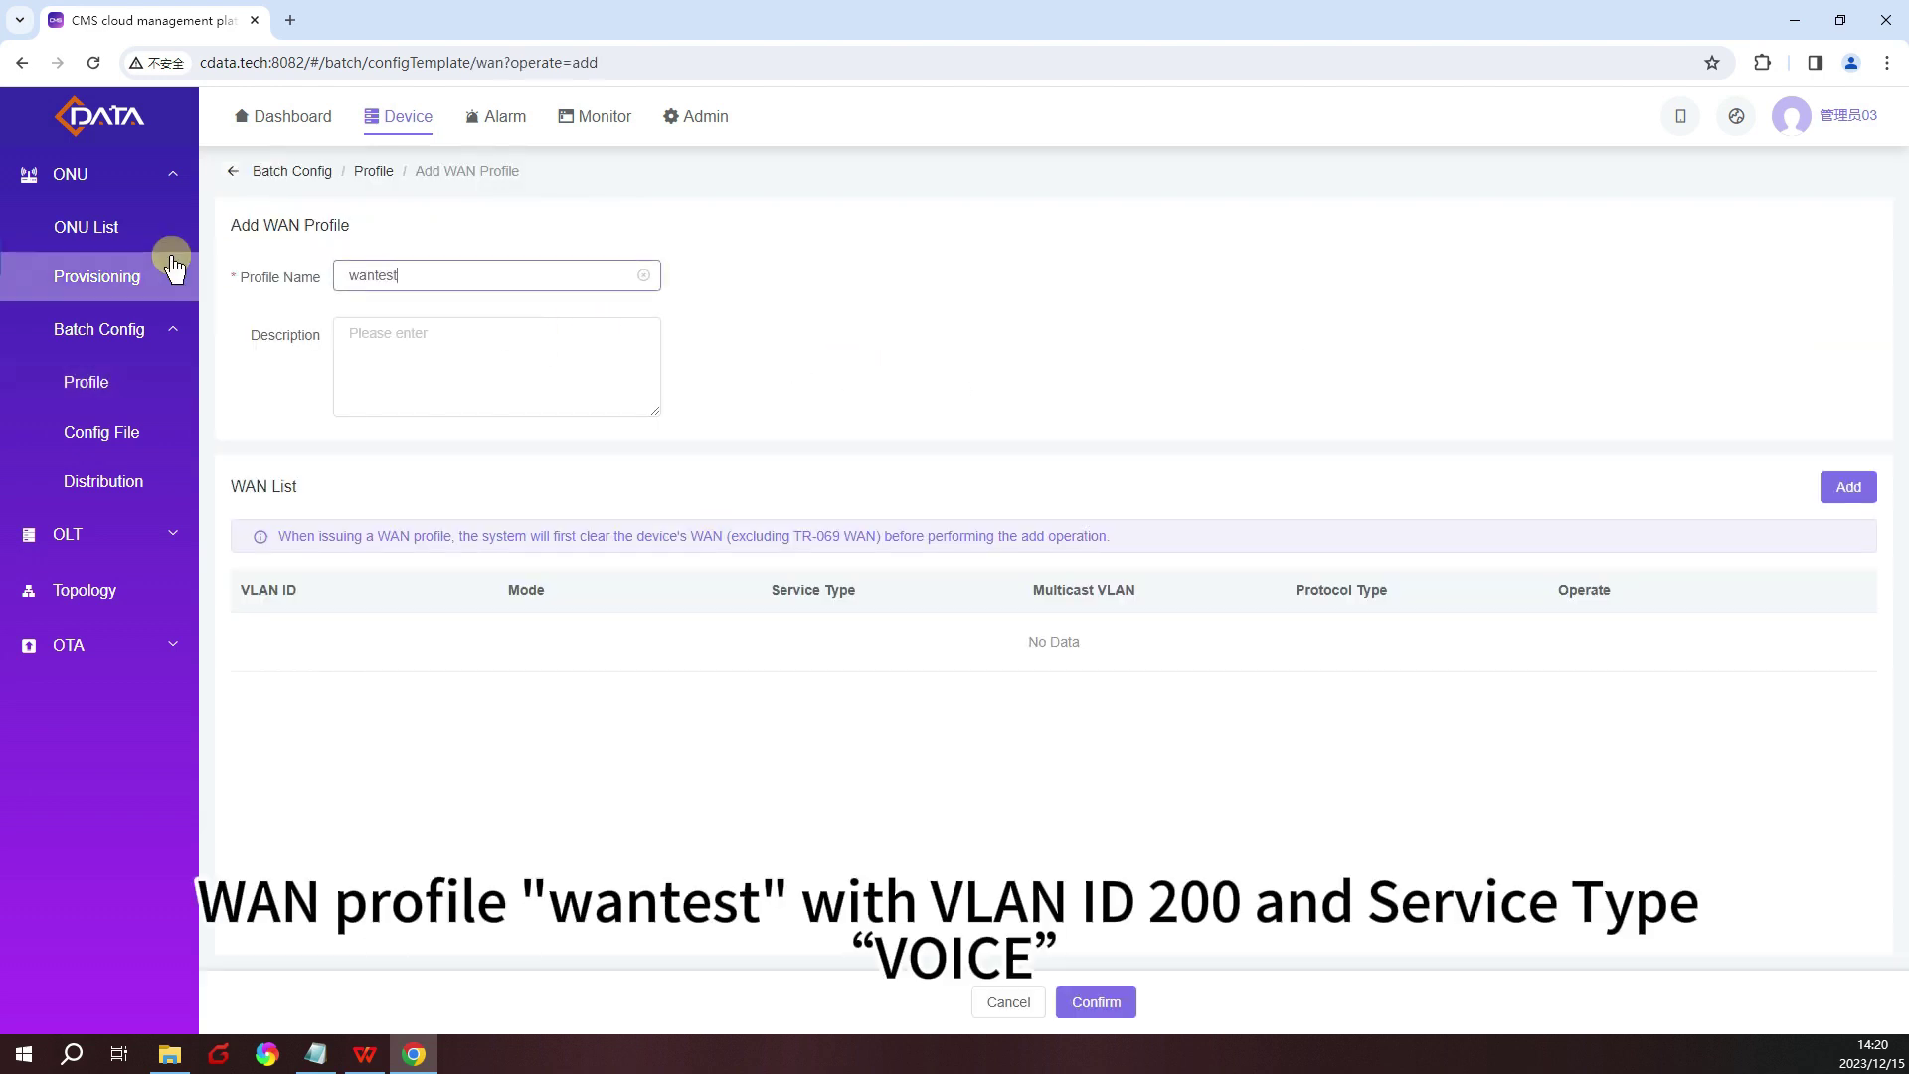
{"action": "left_click", "coordinate": [1849, 489]}
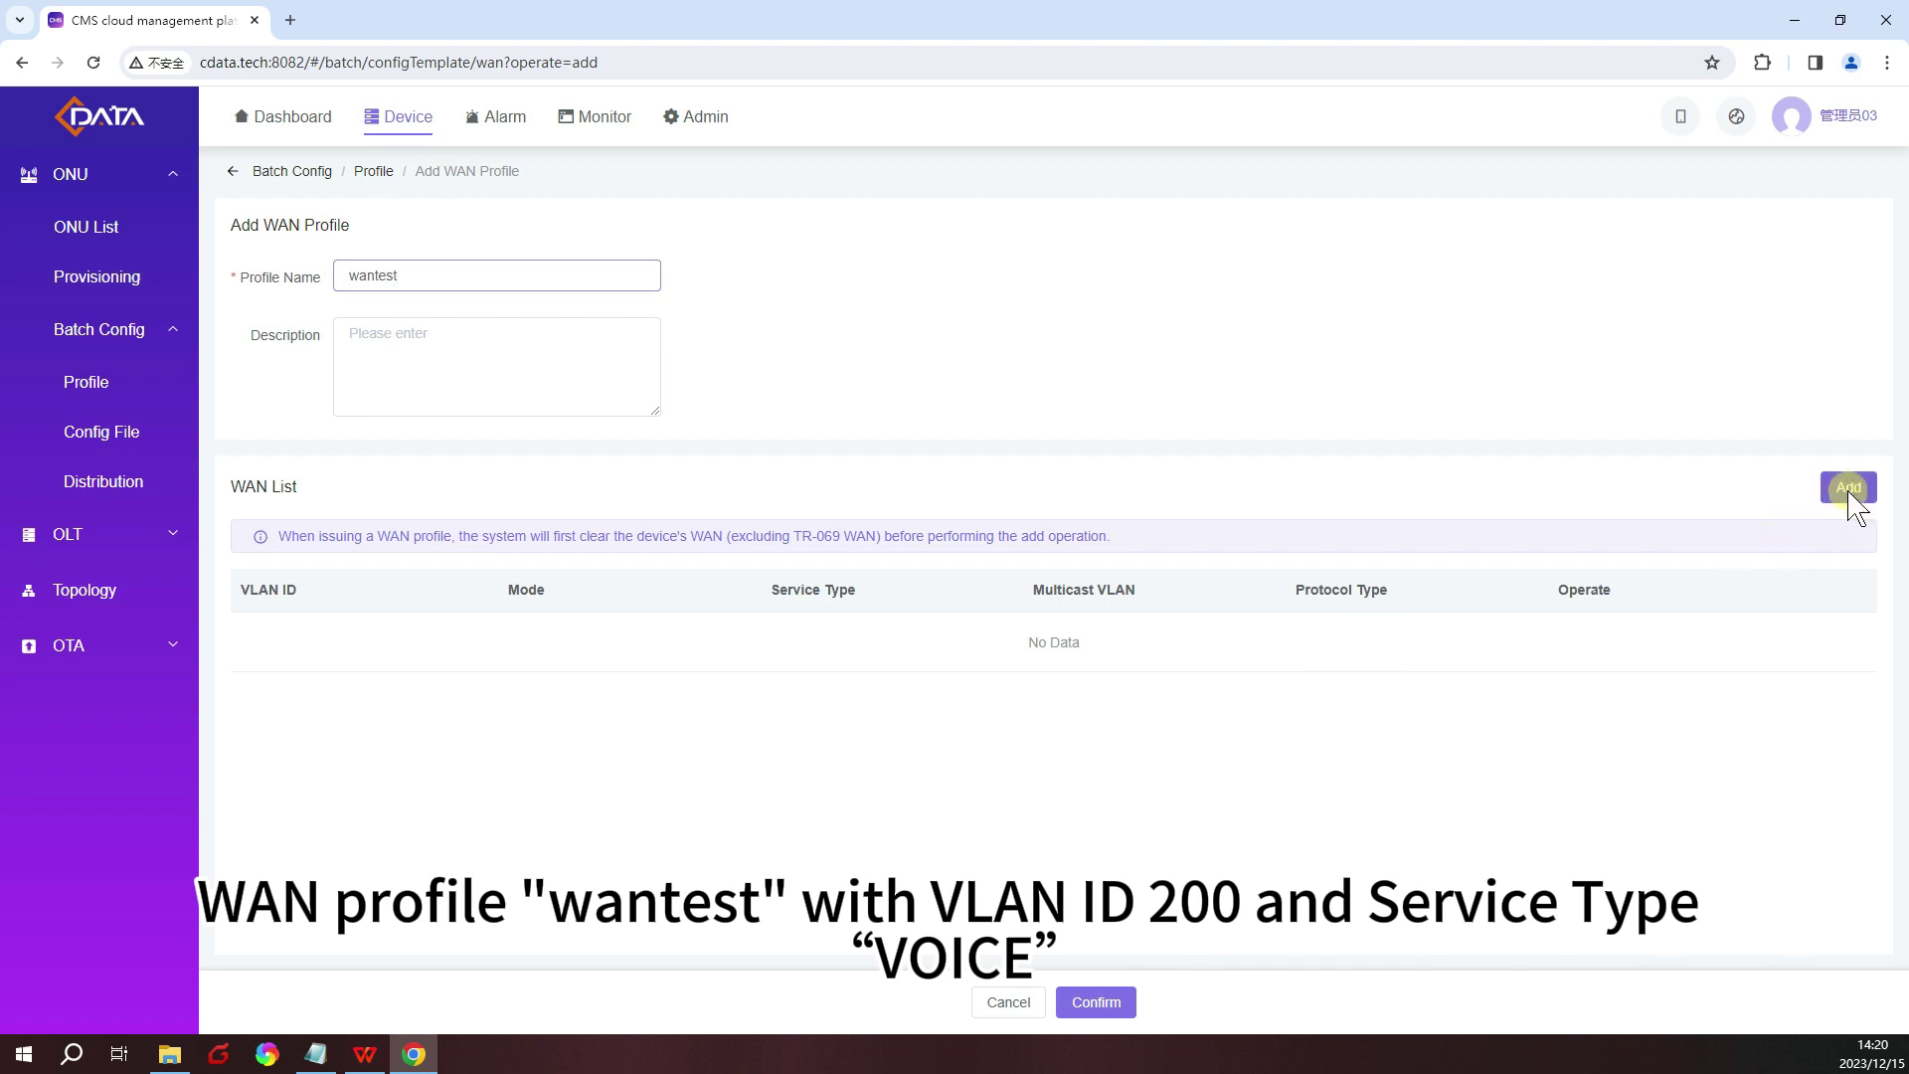
Add a VLAN 200 IPoE connection with VOICE service type and save the profile
{"action": "left_click", "coordinate": [1283, 203]}
{"action": "left_click", "coordinate": [1291, 256]}
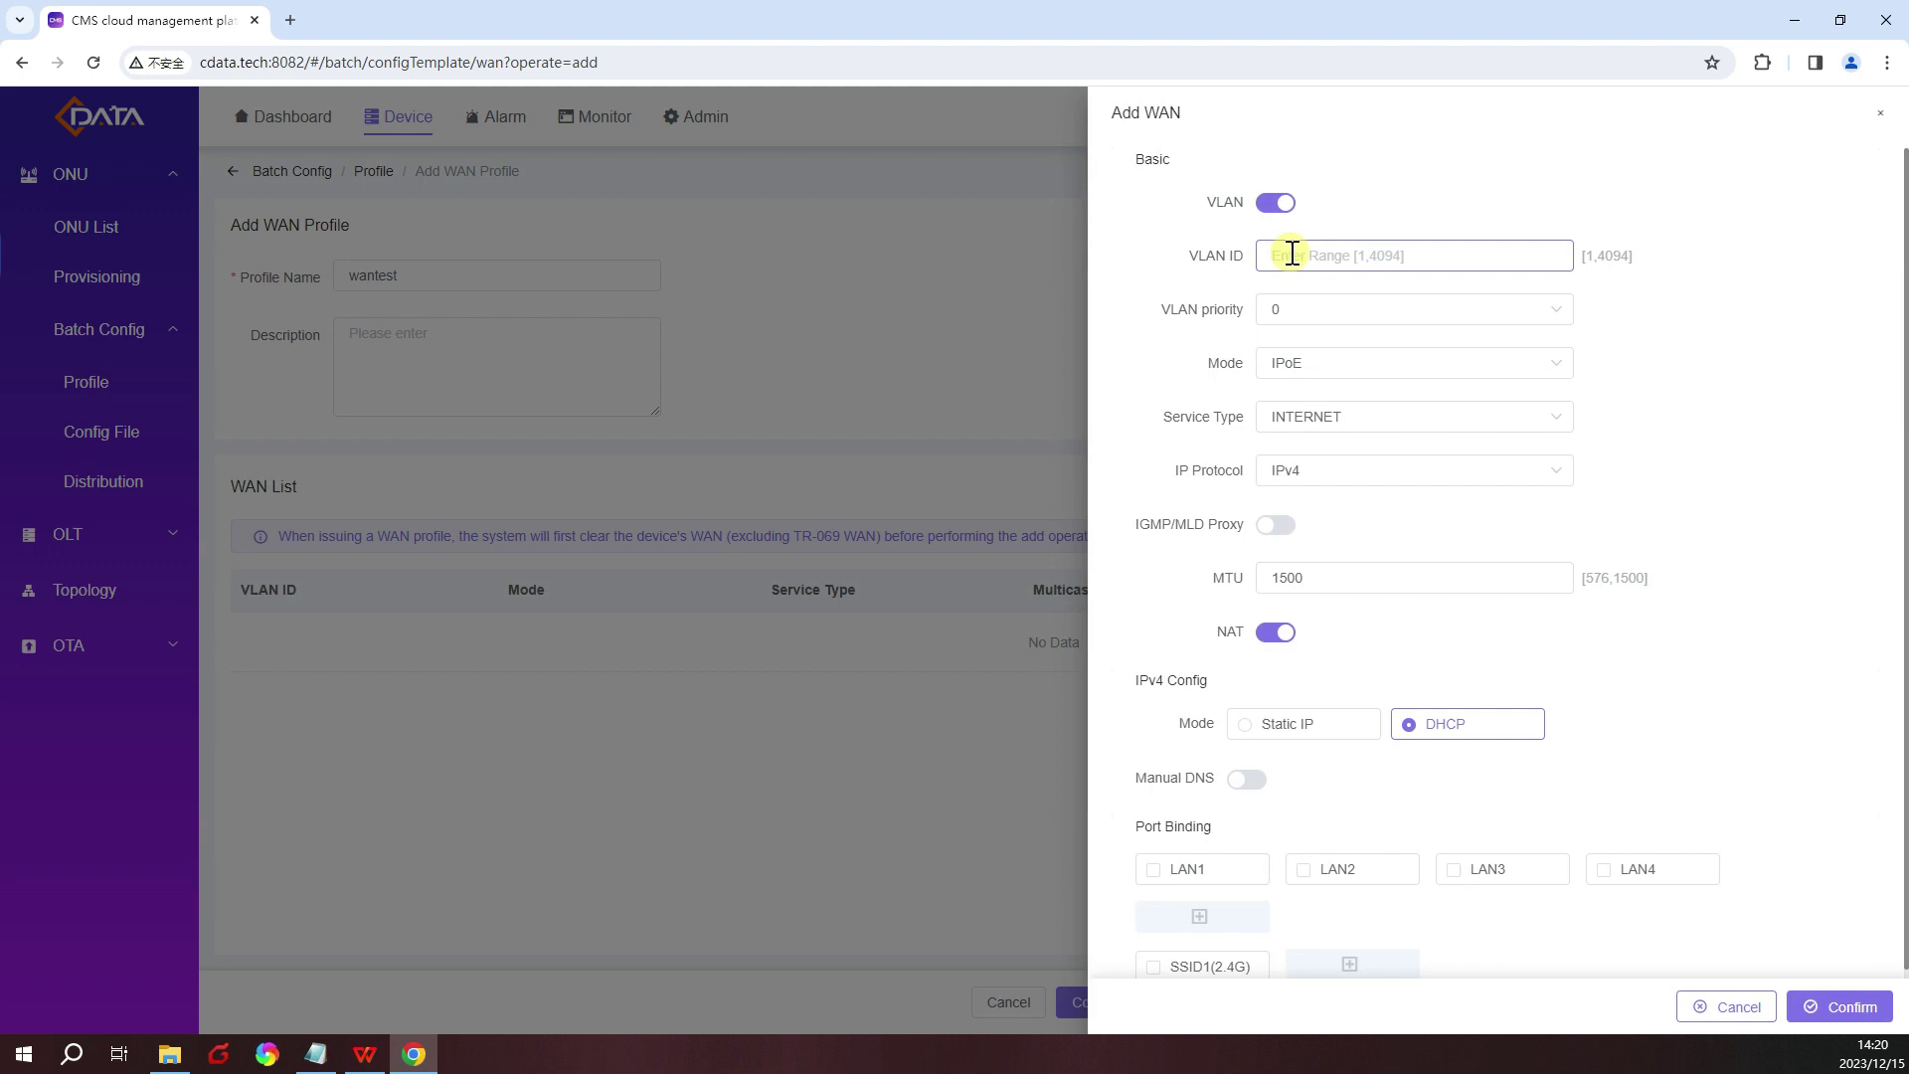
{"action": "type", "text": "200"}
{"action": "left_click", "coordinate": [1305, 423]}
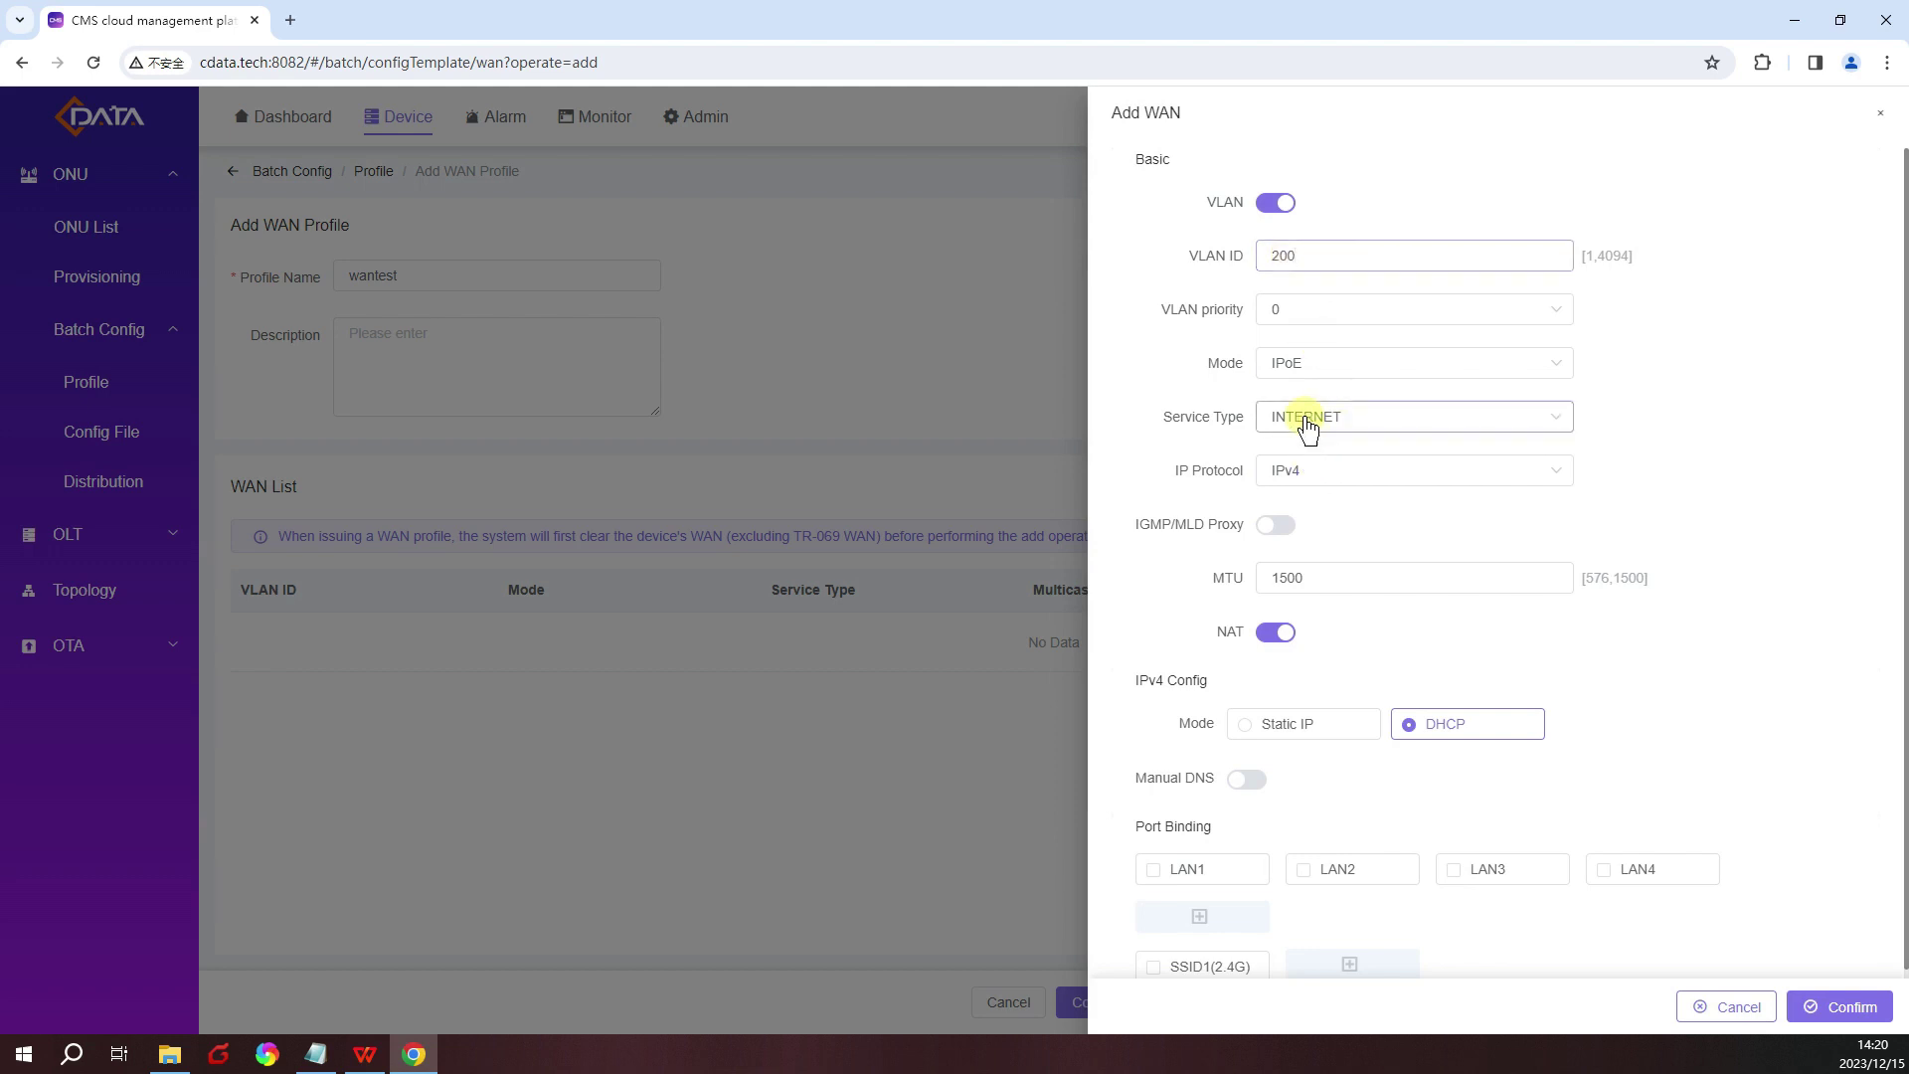
{"action": "left_click", "coordinate": [1326, 553]}
{"action": "left_click", "coordinate": [1841, 1006]}
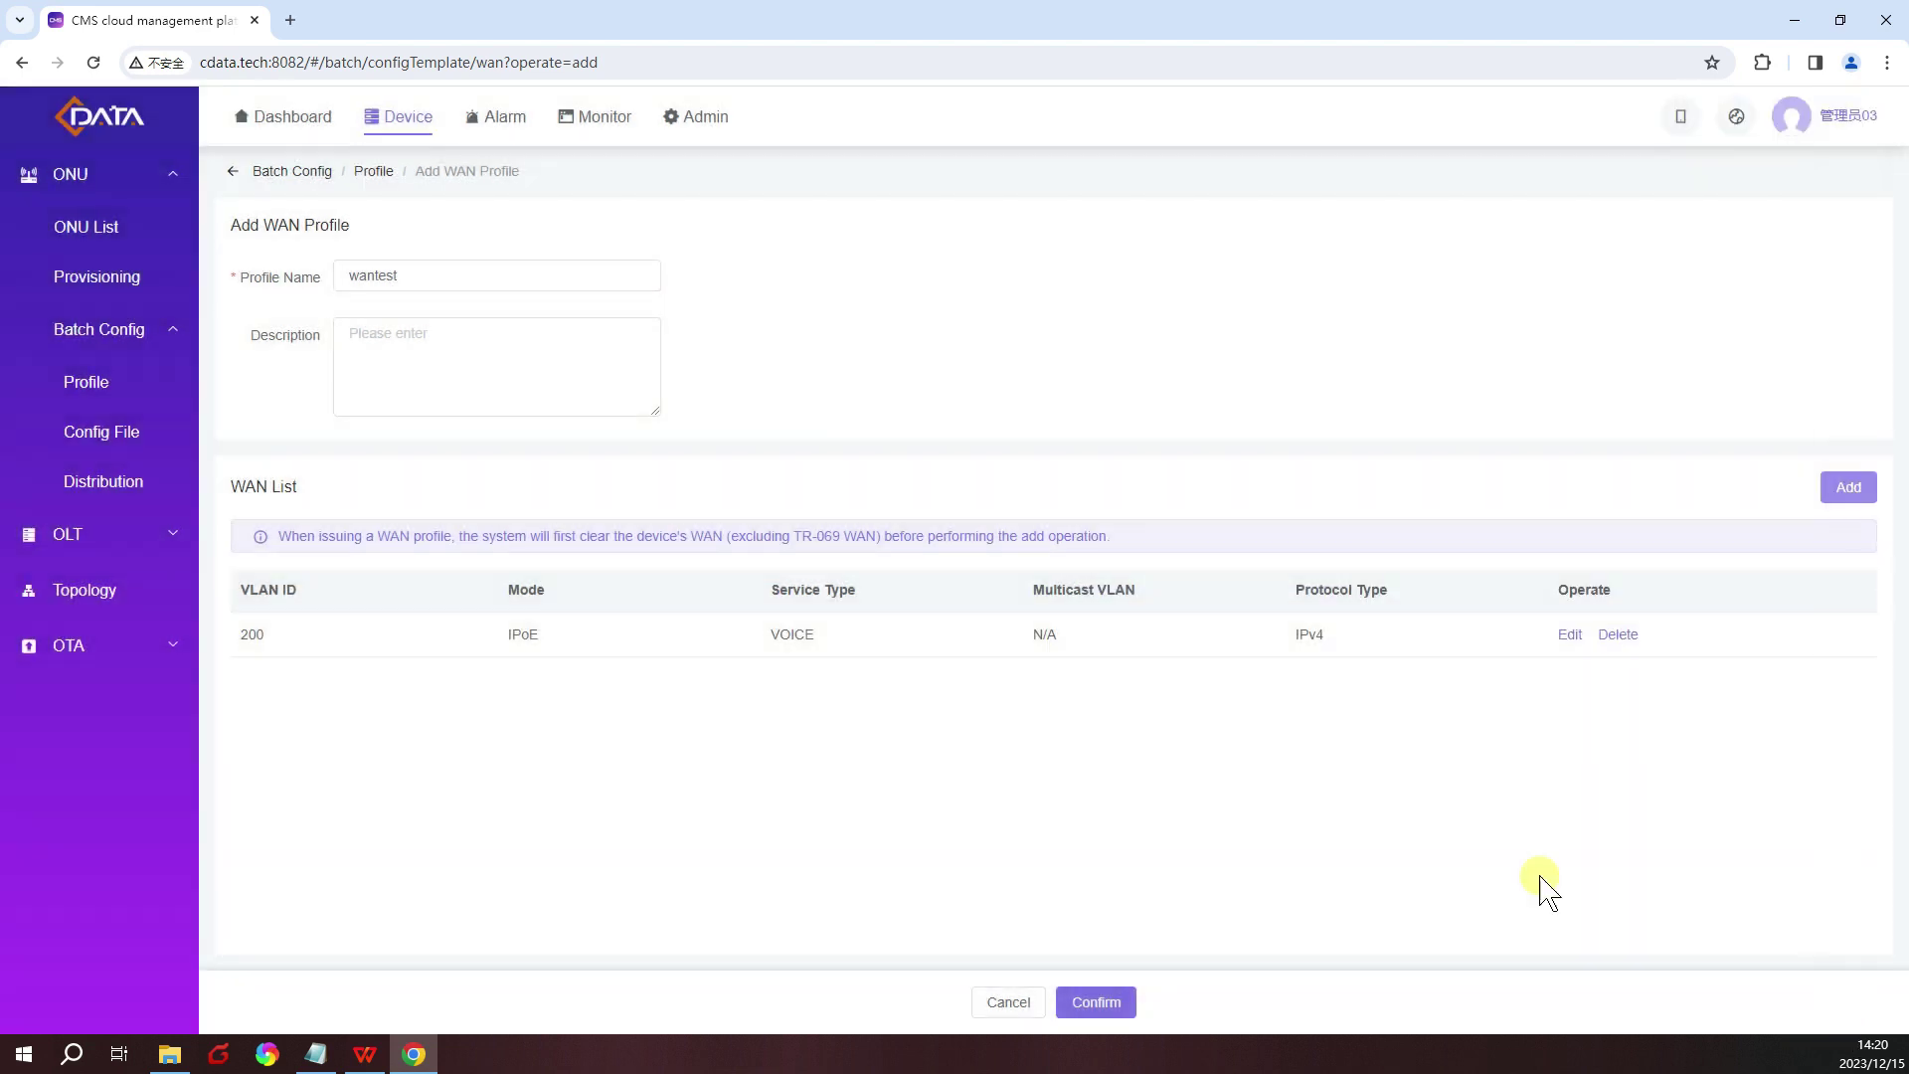
{"action": "left_click", "coordinate": [1105, 1004]}
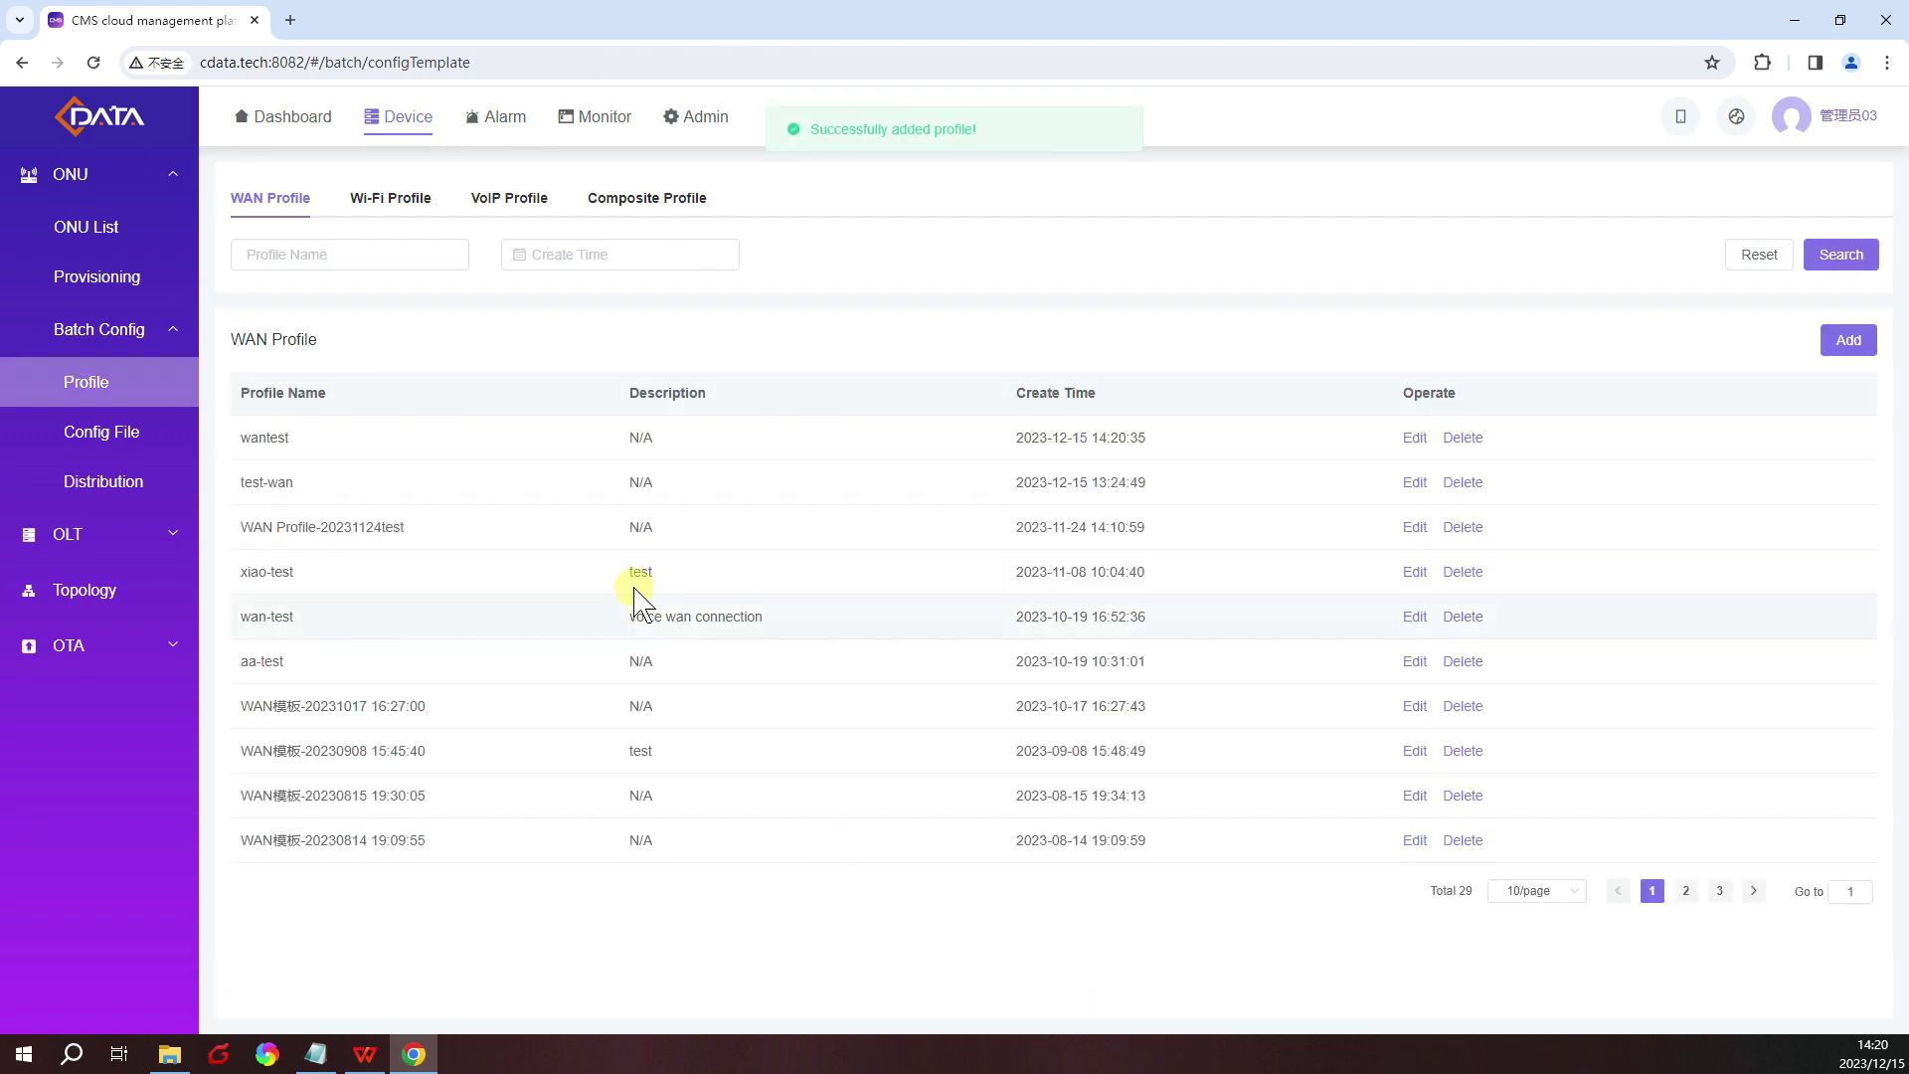
Start a new Wi-Fi profile named wifitest with Basic settings enabled
{"action": "left_click", "coordinate": [407, 201]}
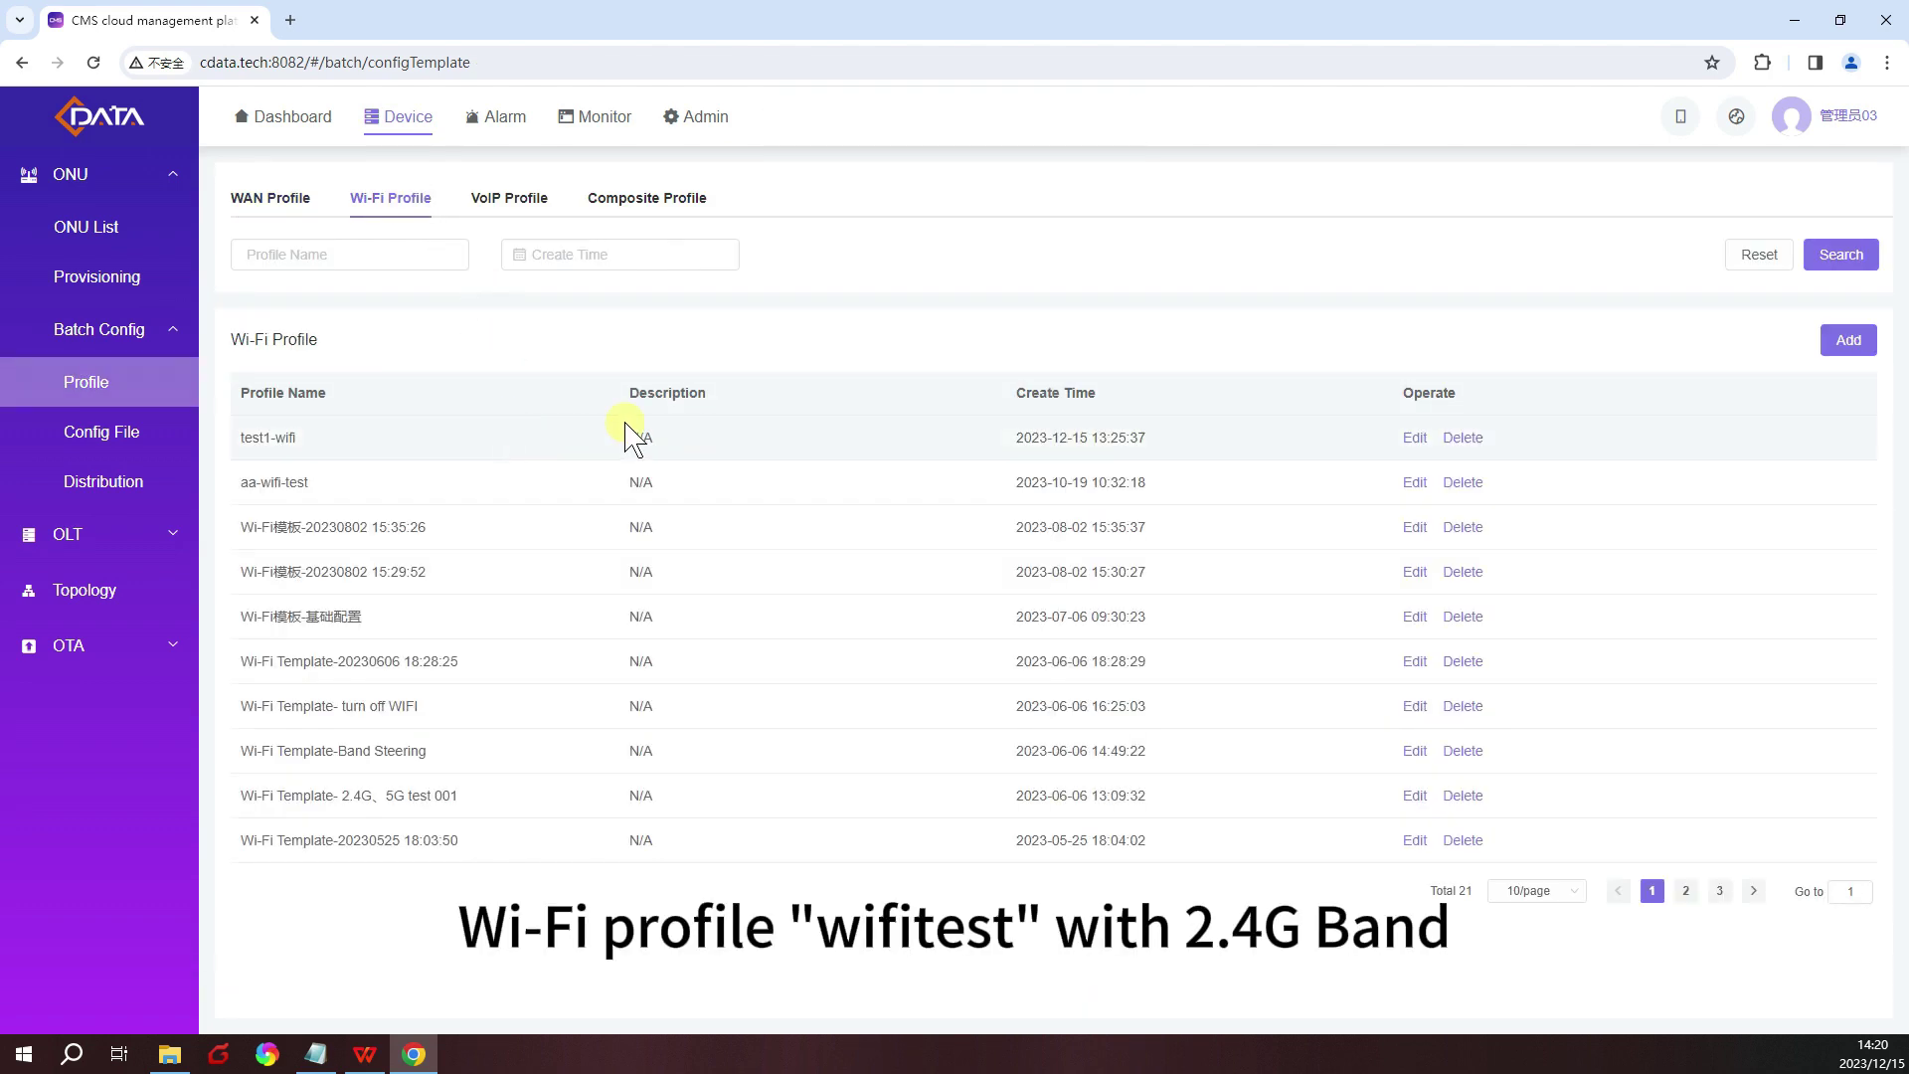
{"action": "left_click", "coordinate": [1852, 343]}
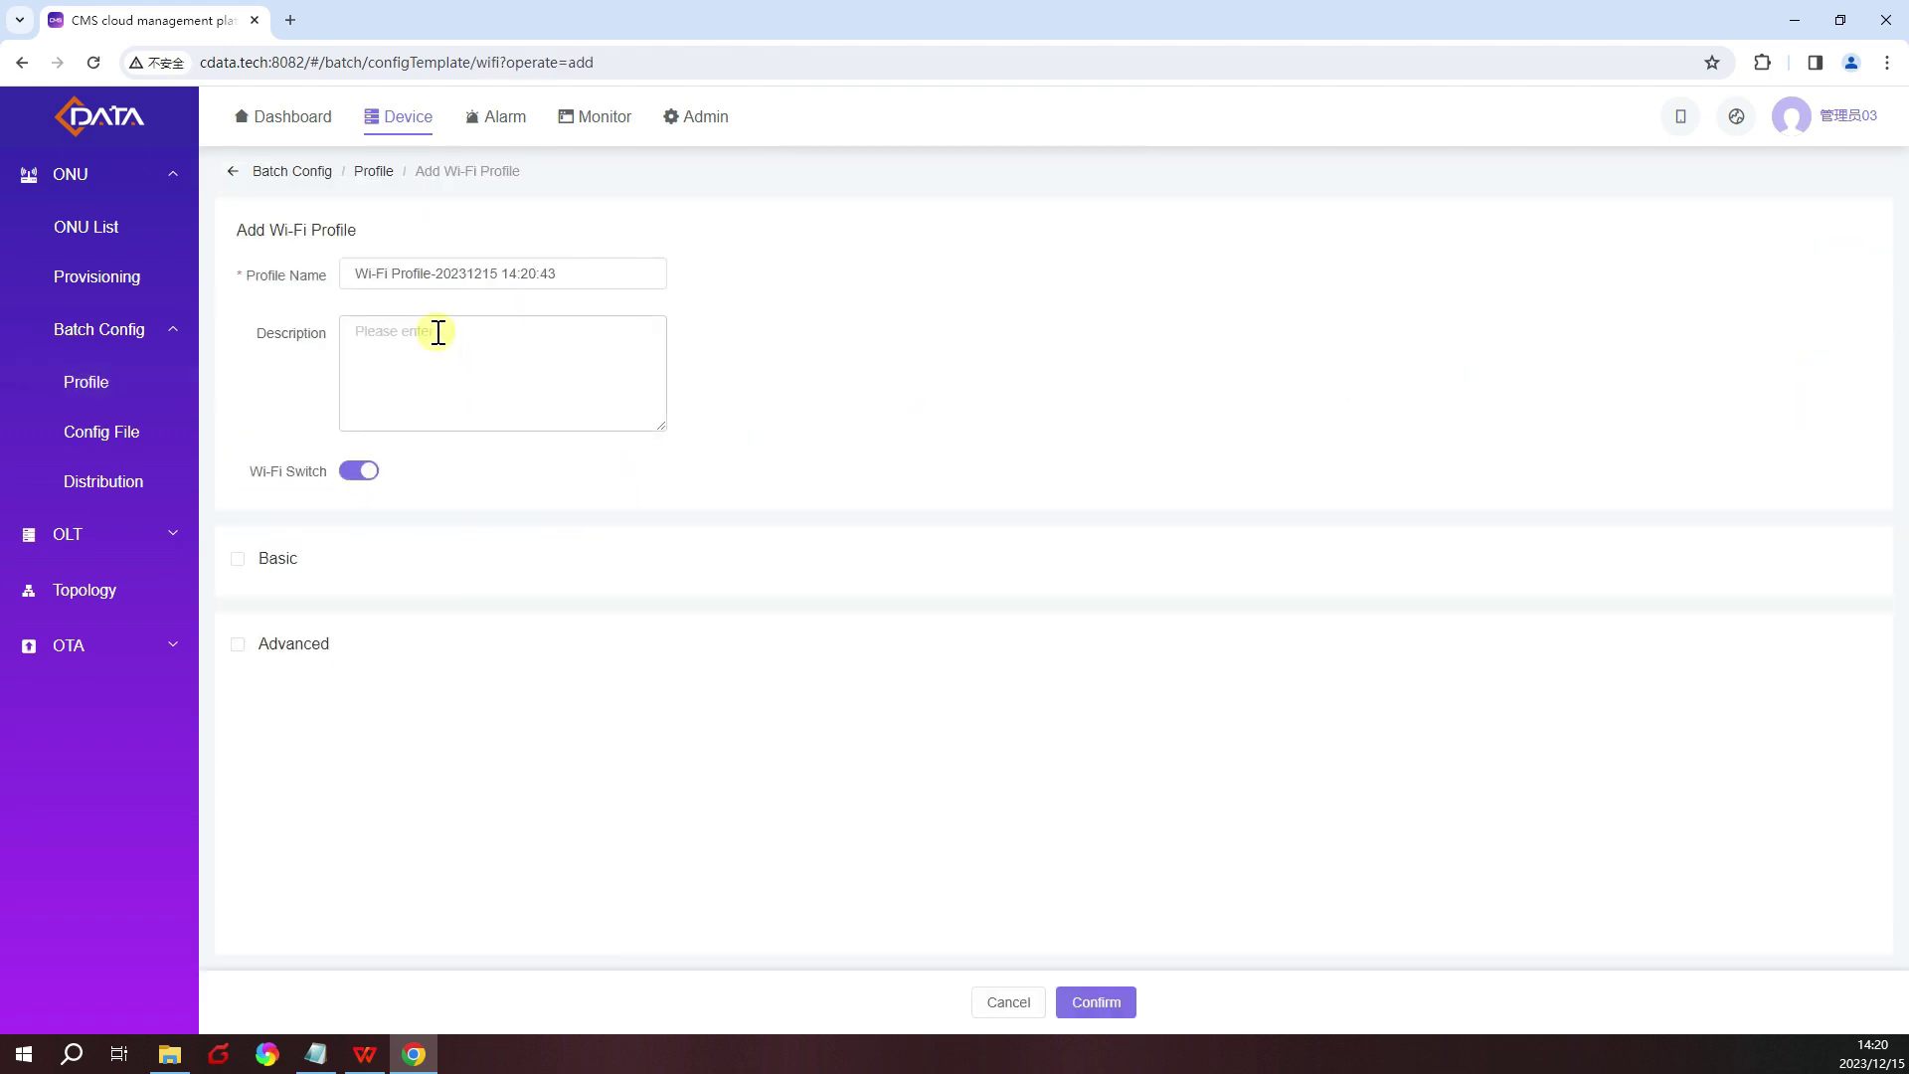
{"action": "left_click_drag", "start_coordinate": [585, 273], "coordinate": [128, 270]}
{"action": "type", "text": "wifite"}
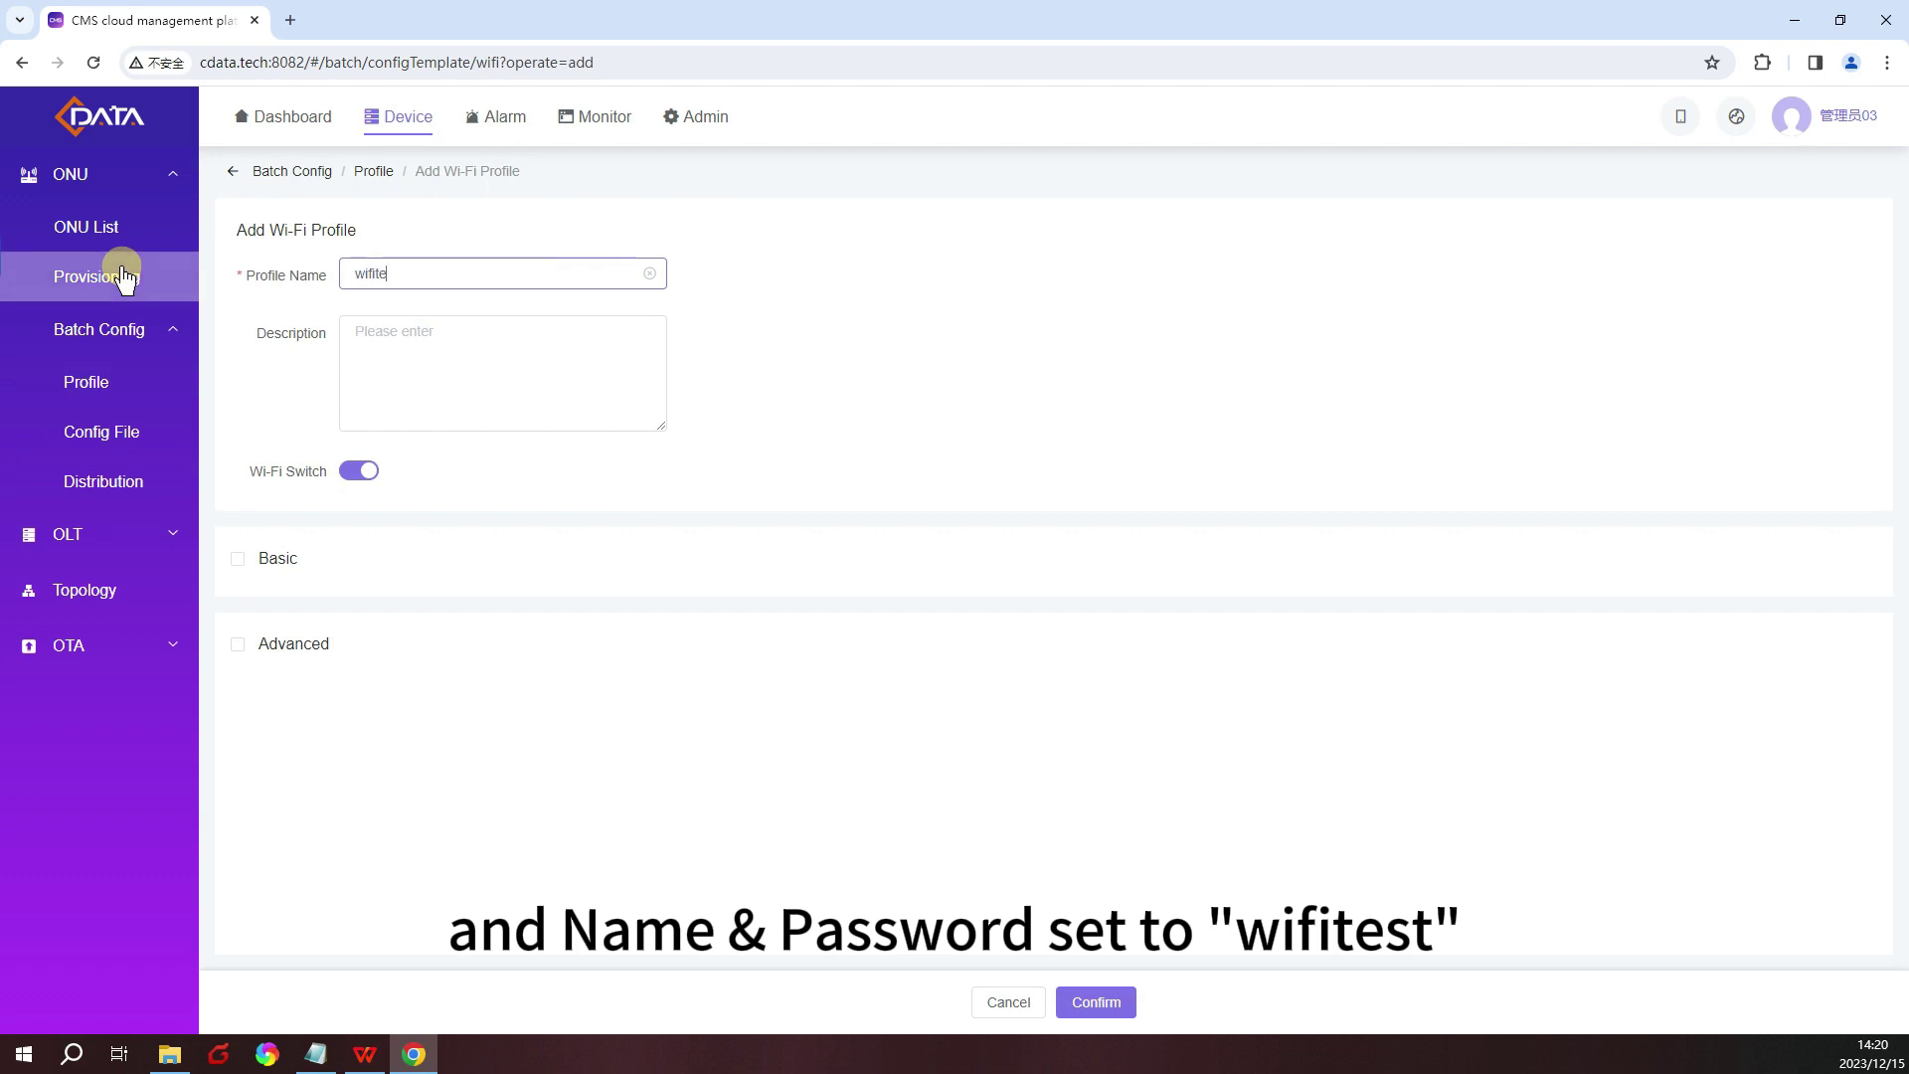
{"action": "type", "text": "st"}
{"action": "left_click", "coordinate": [237, 558]}
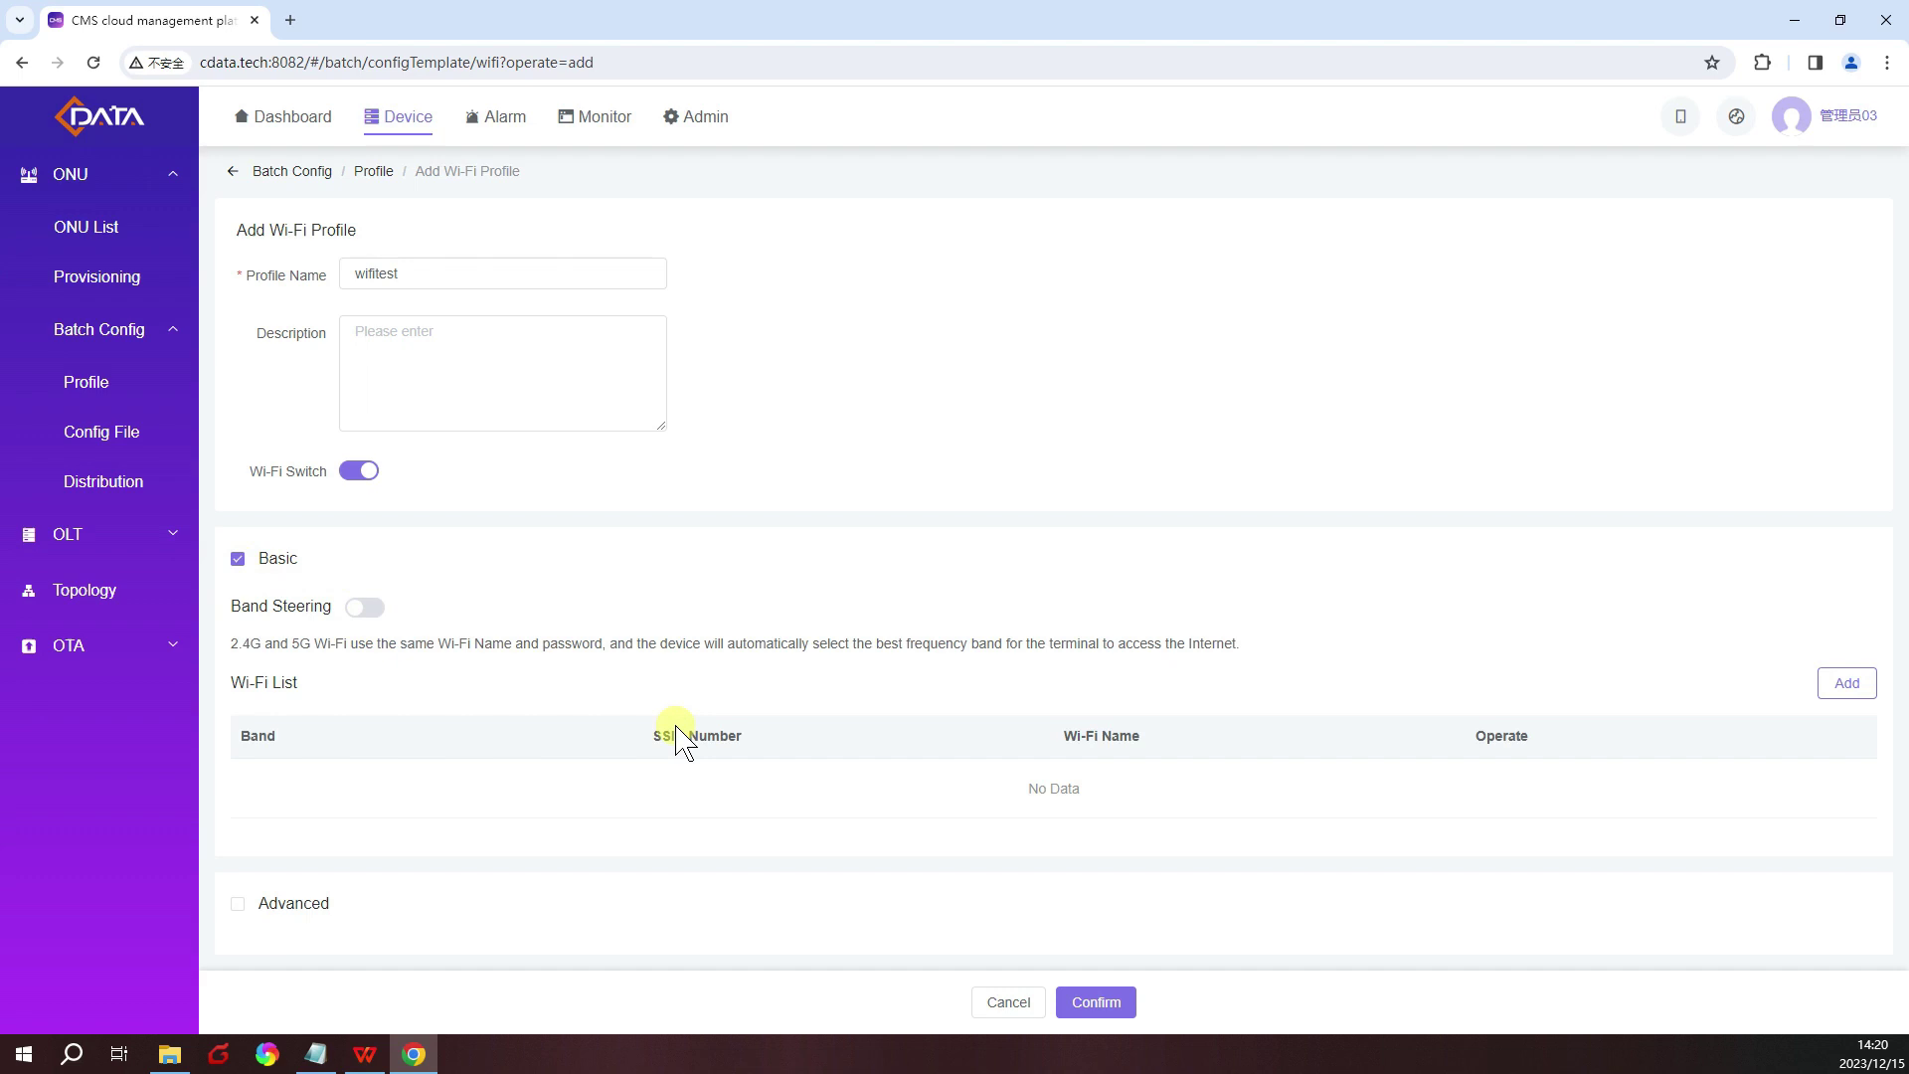
Add a 2.4G SSID 1 network named wifitest with its password, and save the profile
{"action": "left_click", "coordinate": [1855, 689]}
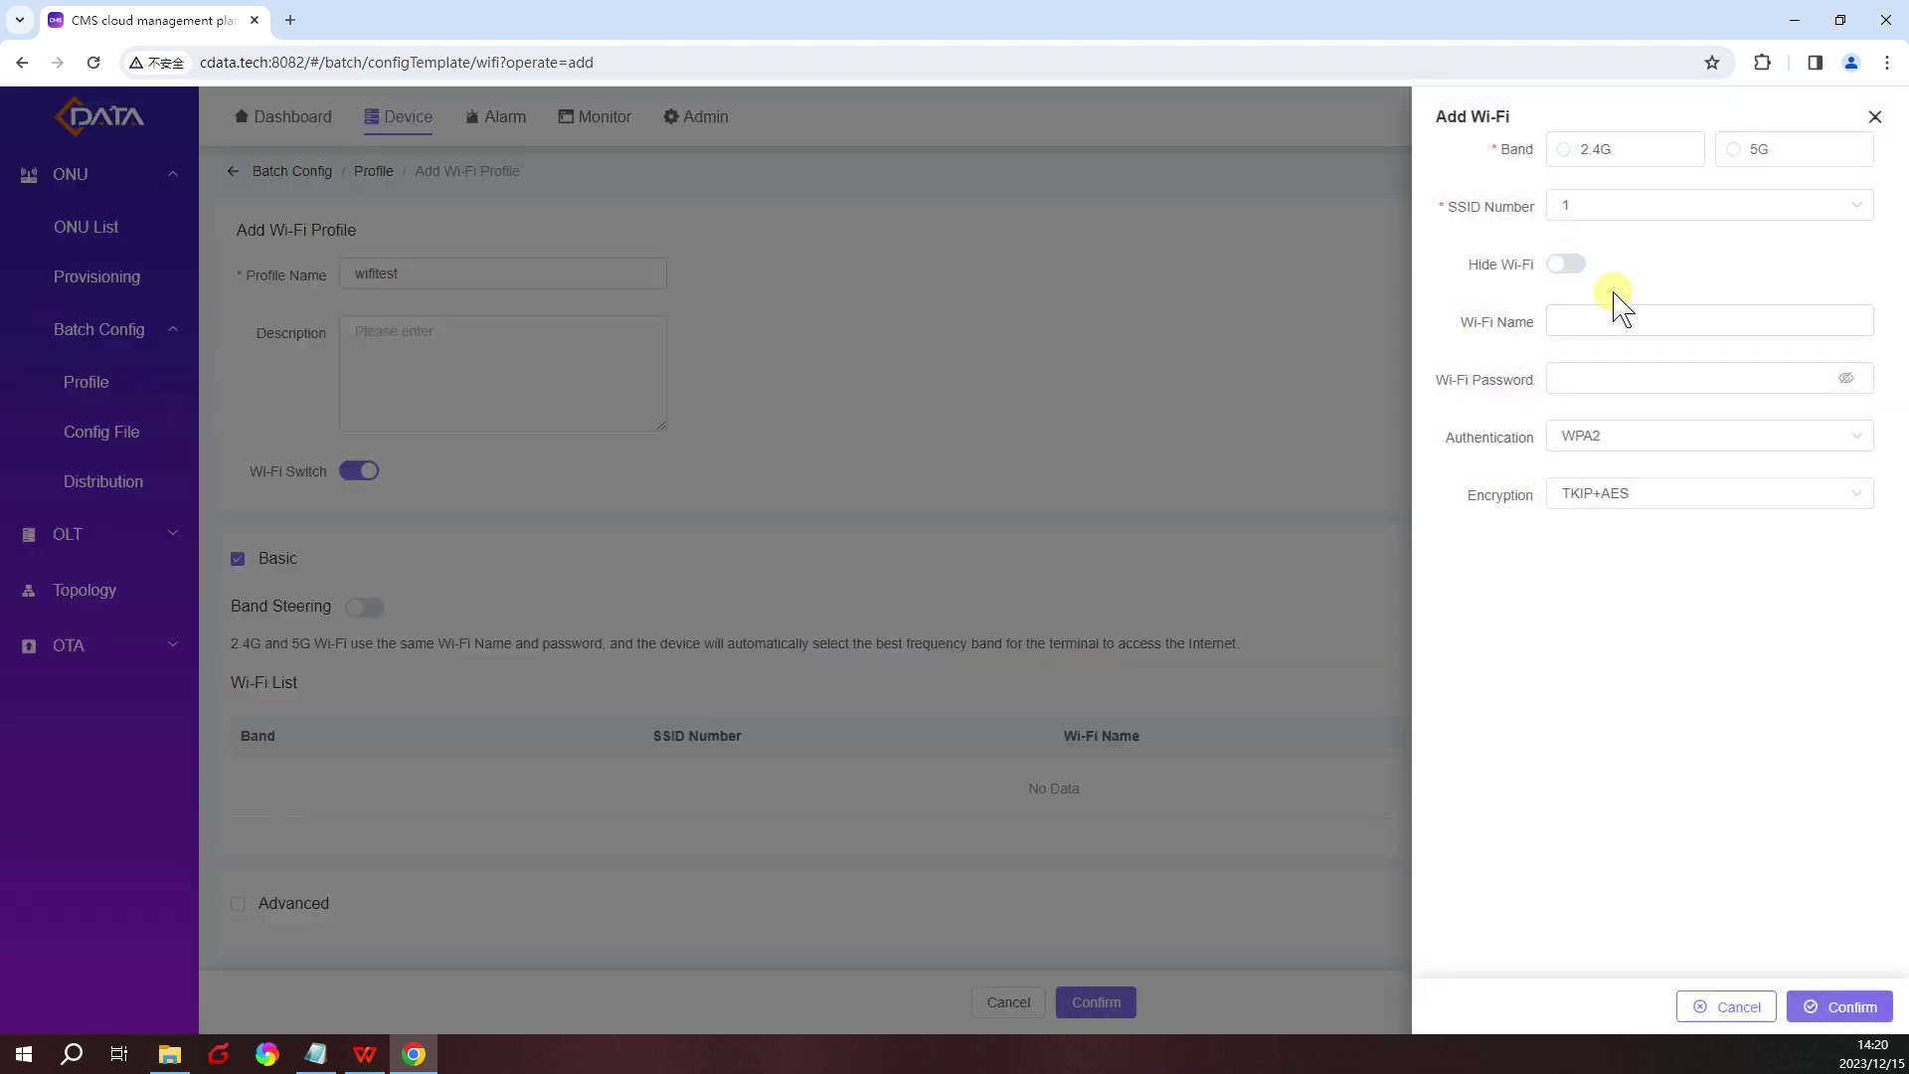
{"action": "left_click", "coordinate": [1564, 149]}
{"action": "left_click", "coordinate": [1590, 318]}
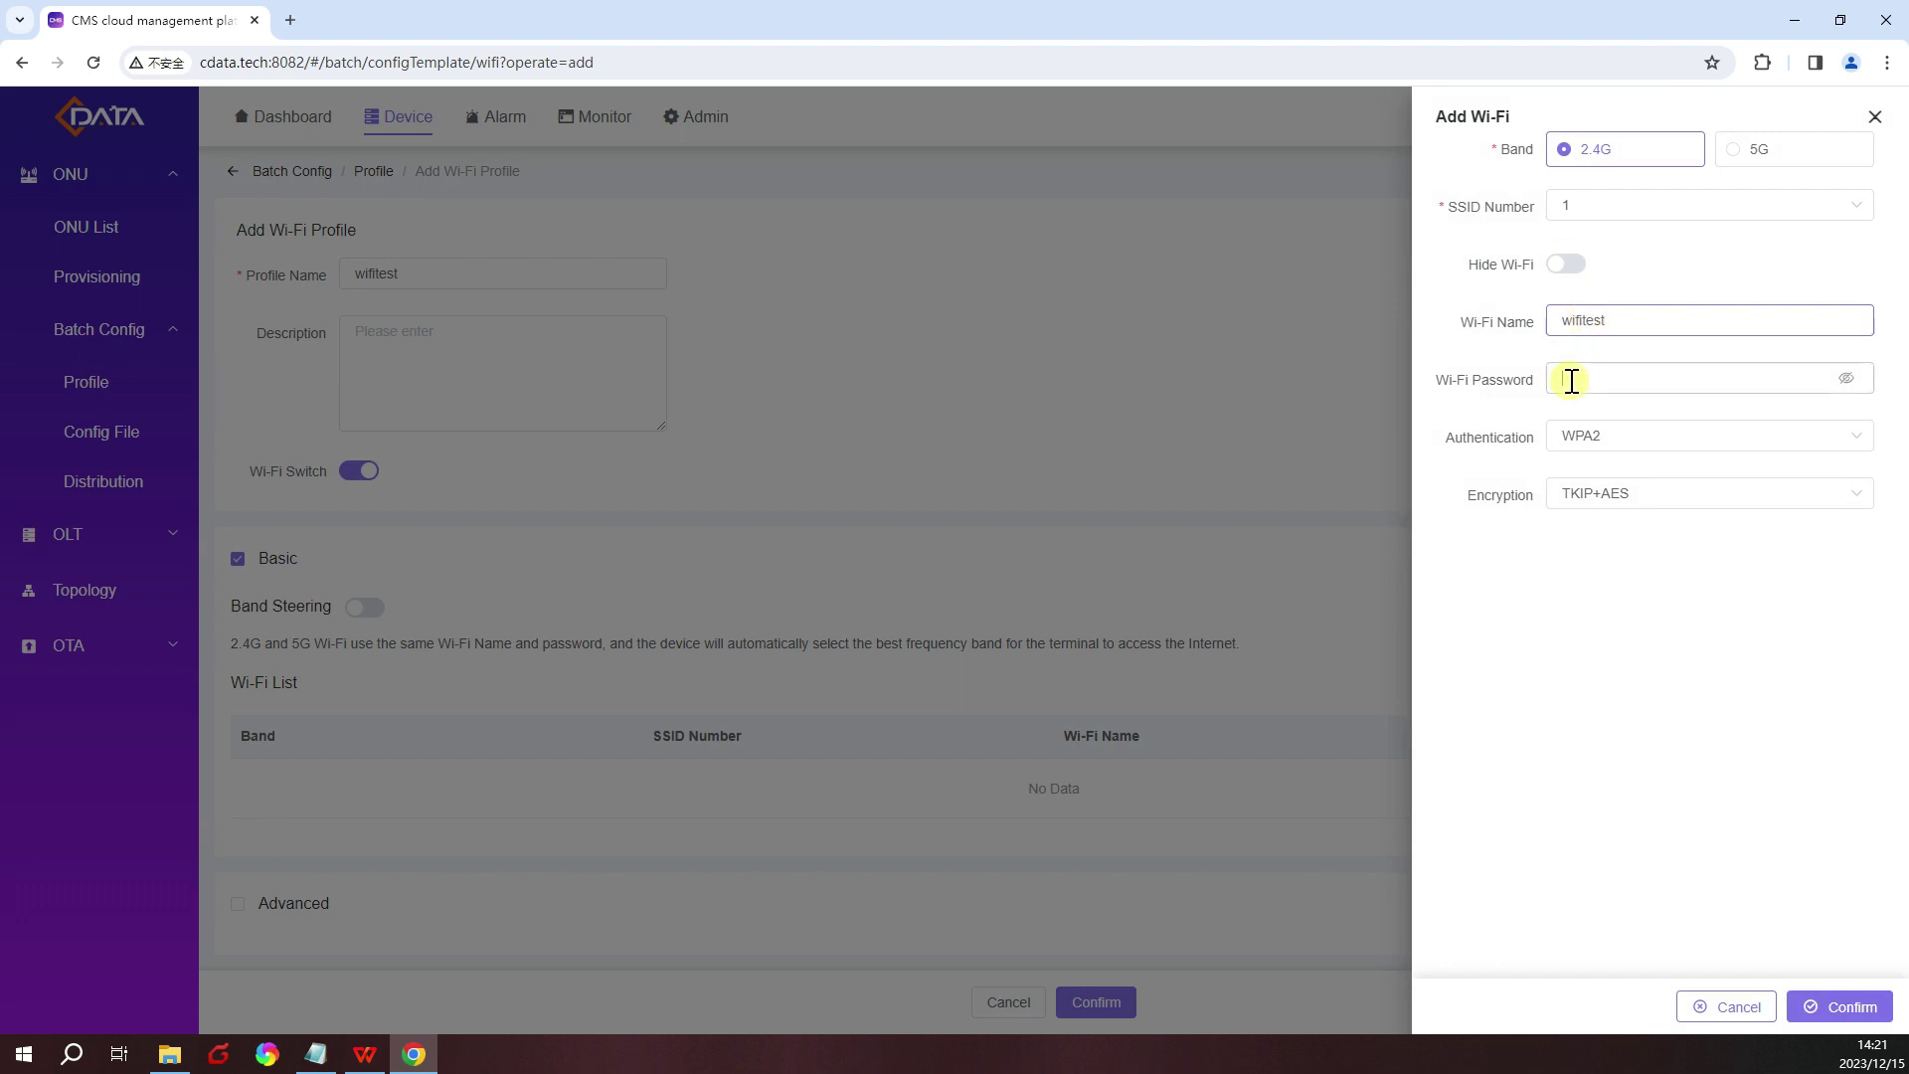
{"action": "left_click", "coordinate": [1571, 379]}
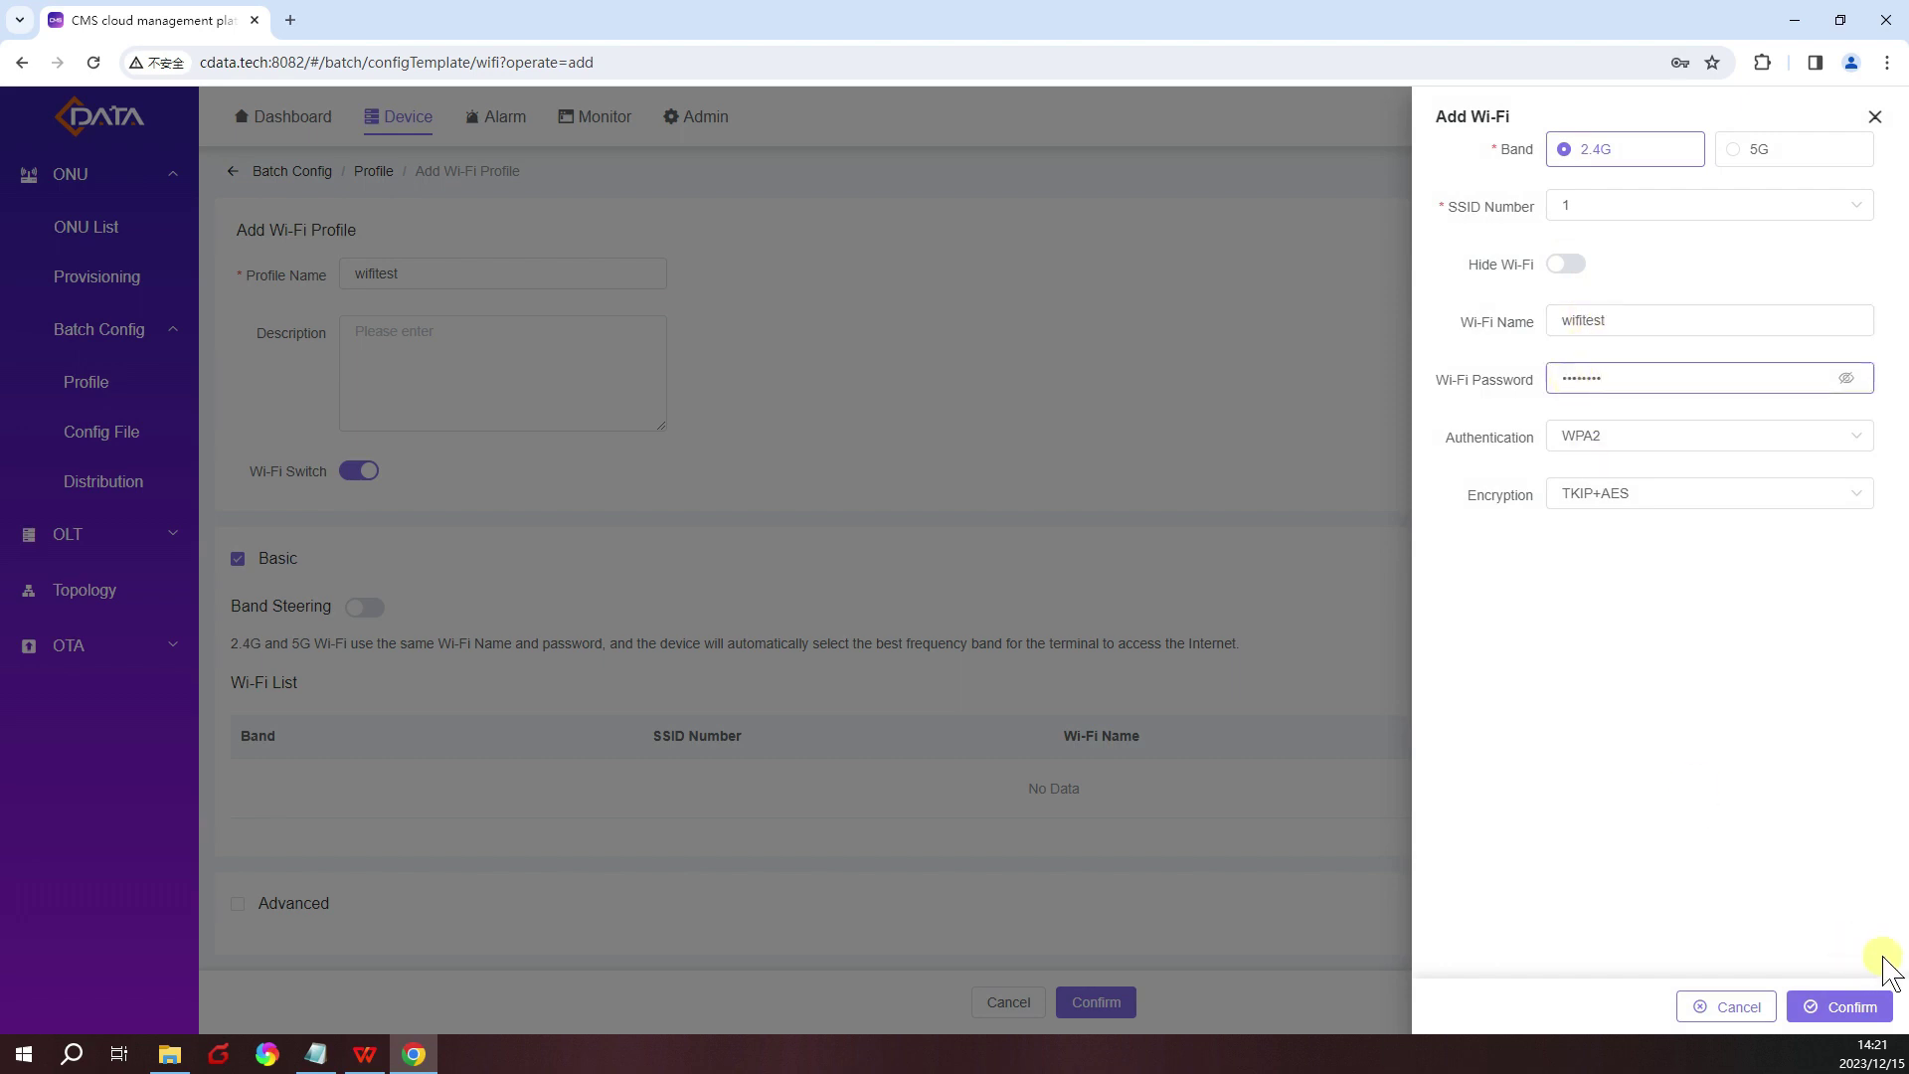
{"action": "left_click", "coordinate": [1841, 1006]}
{"action": "left_click", "coordinate": [1097, 1004]}
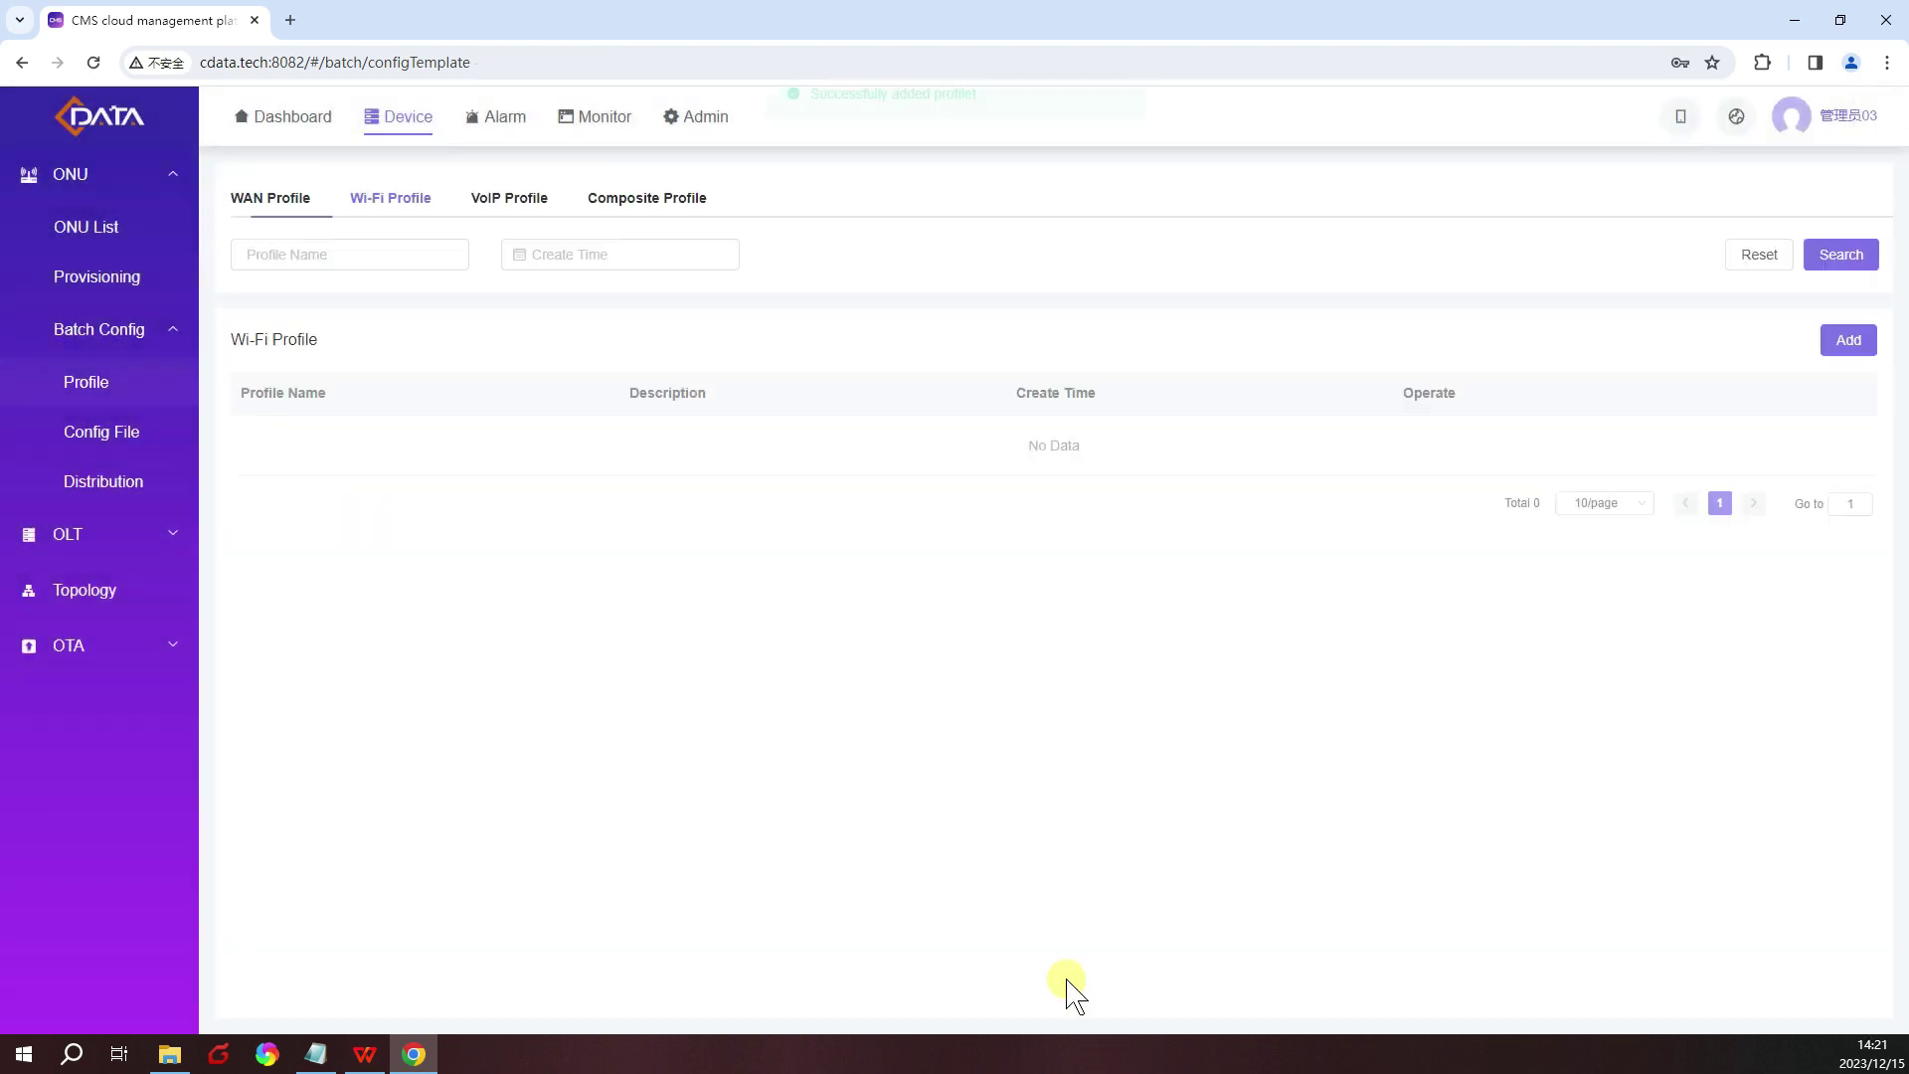
{"action": "left_click", "coordinate": [507, 199]}
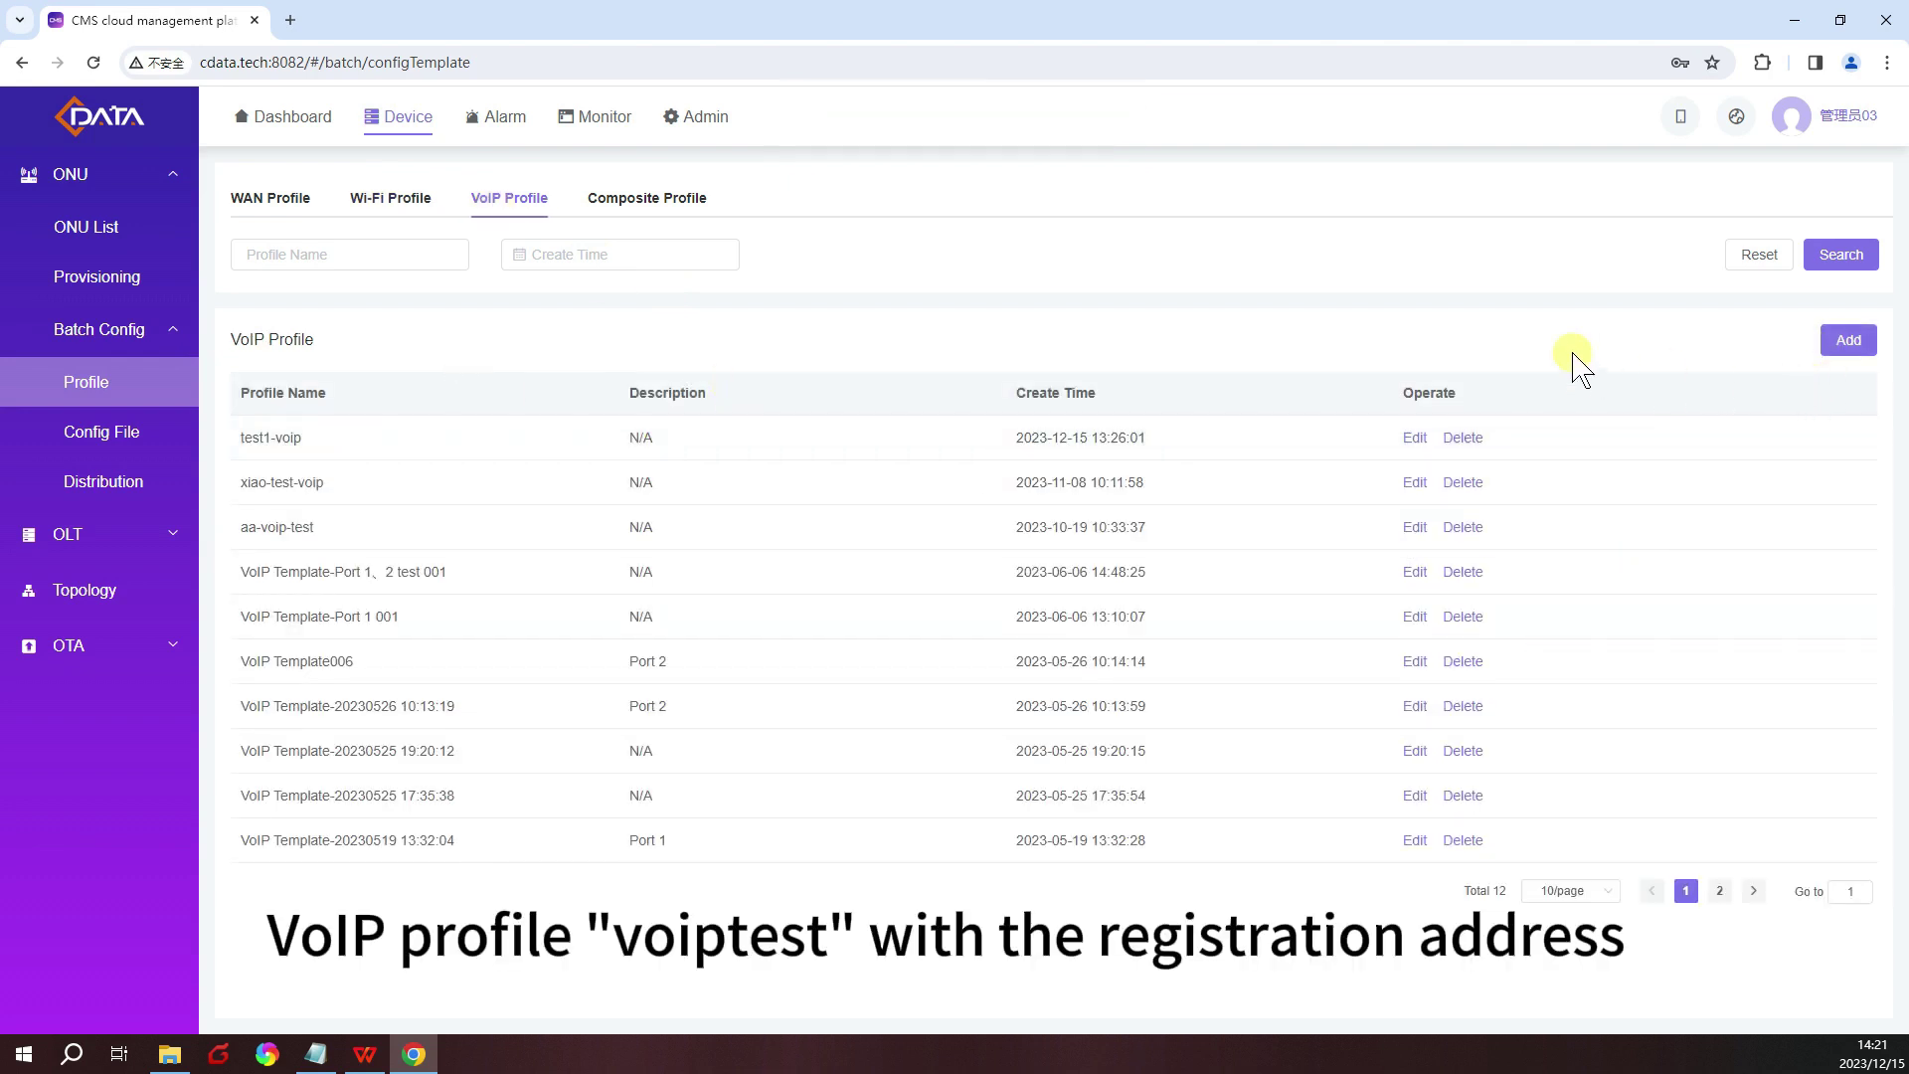
Start a new VoIP profile named voiptest
{"action": "left_click", "coordinate": [1849, 343]}
{"action": "left_click_drag", "start_coordinate": [636, 272], "coordinate": [37, 257]}
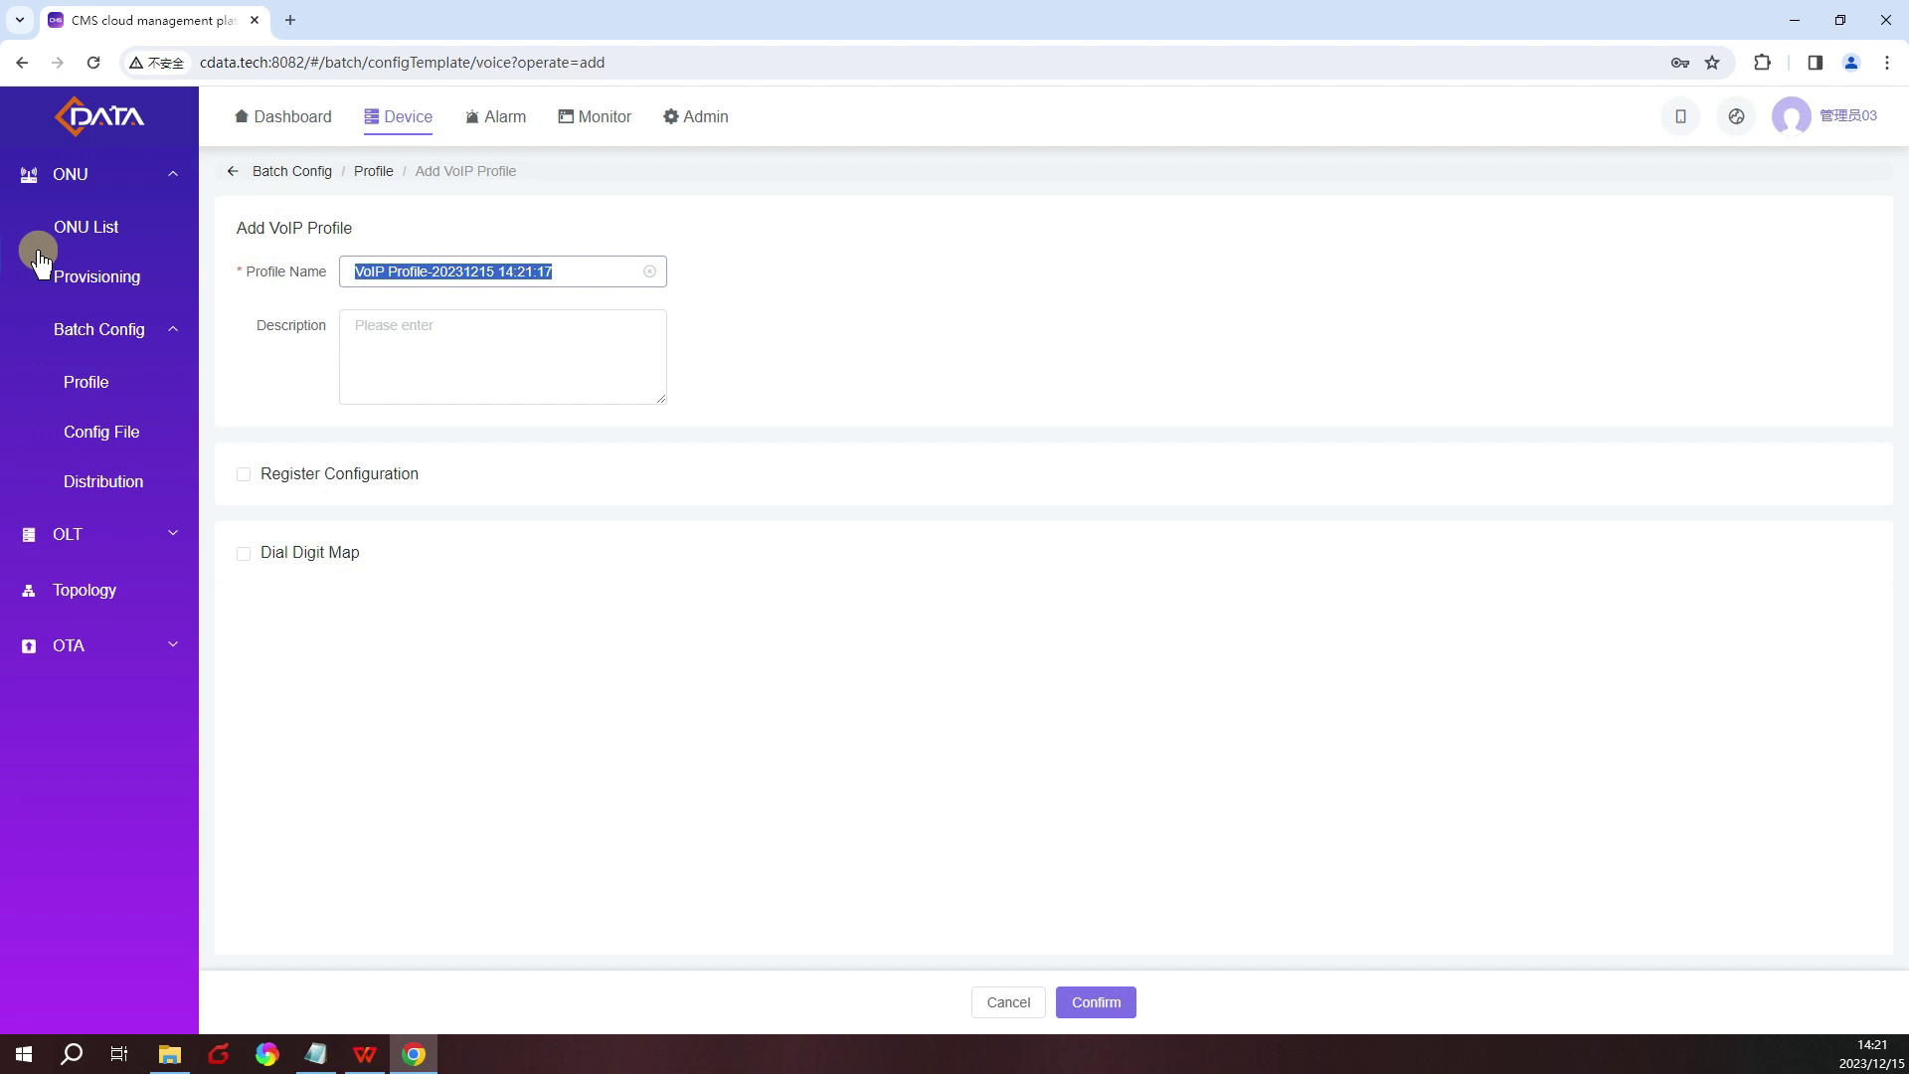
{"action": "type", "text": "voiptest"}
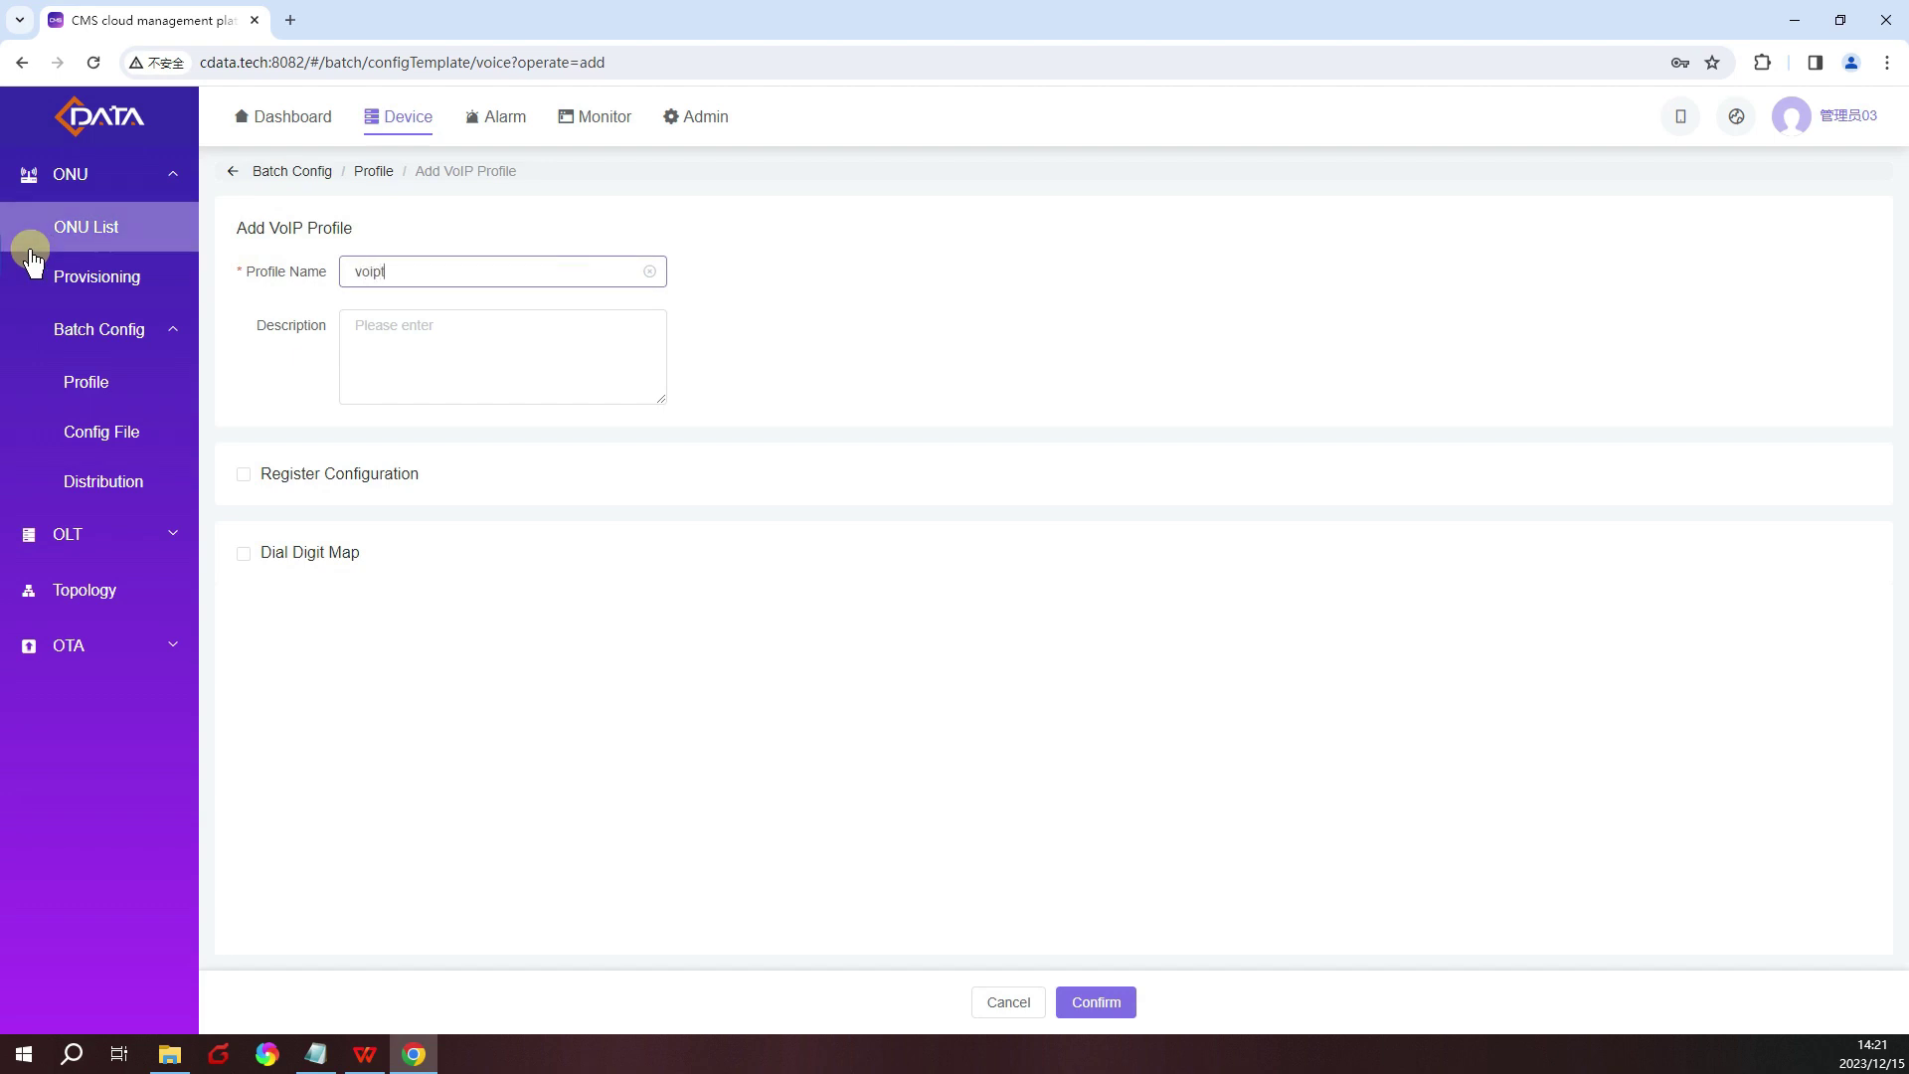
Enable register configuration with register and proxy server 192.168.5.111, and save
{"action": "left_click", "coordinate": [243, 474]}
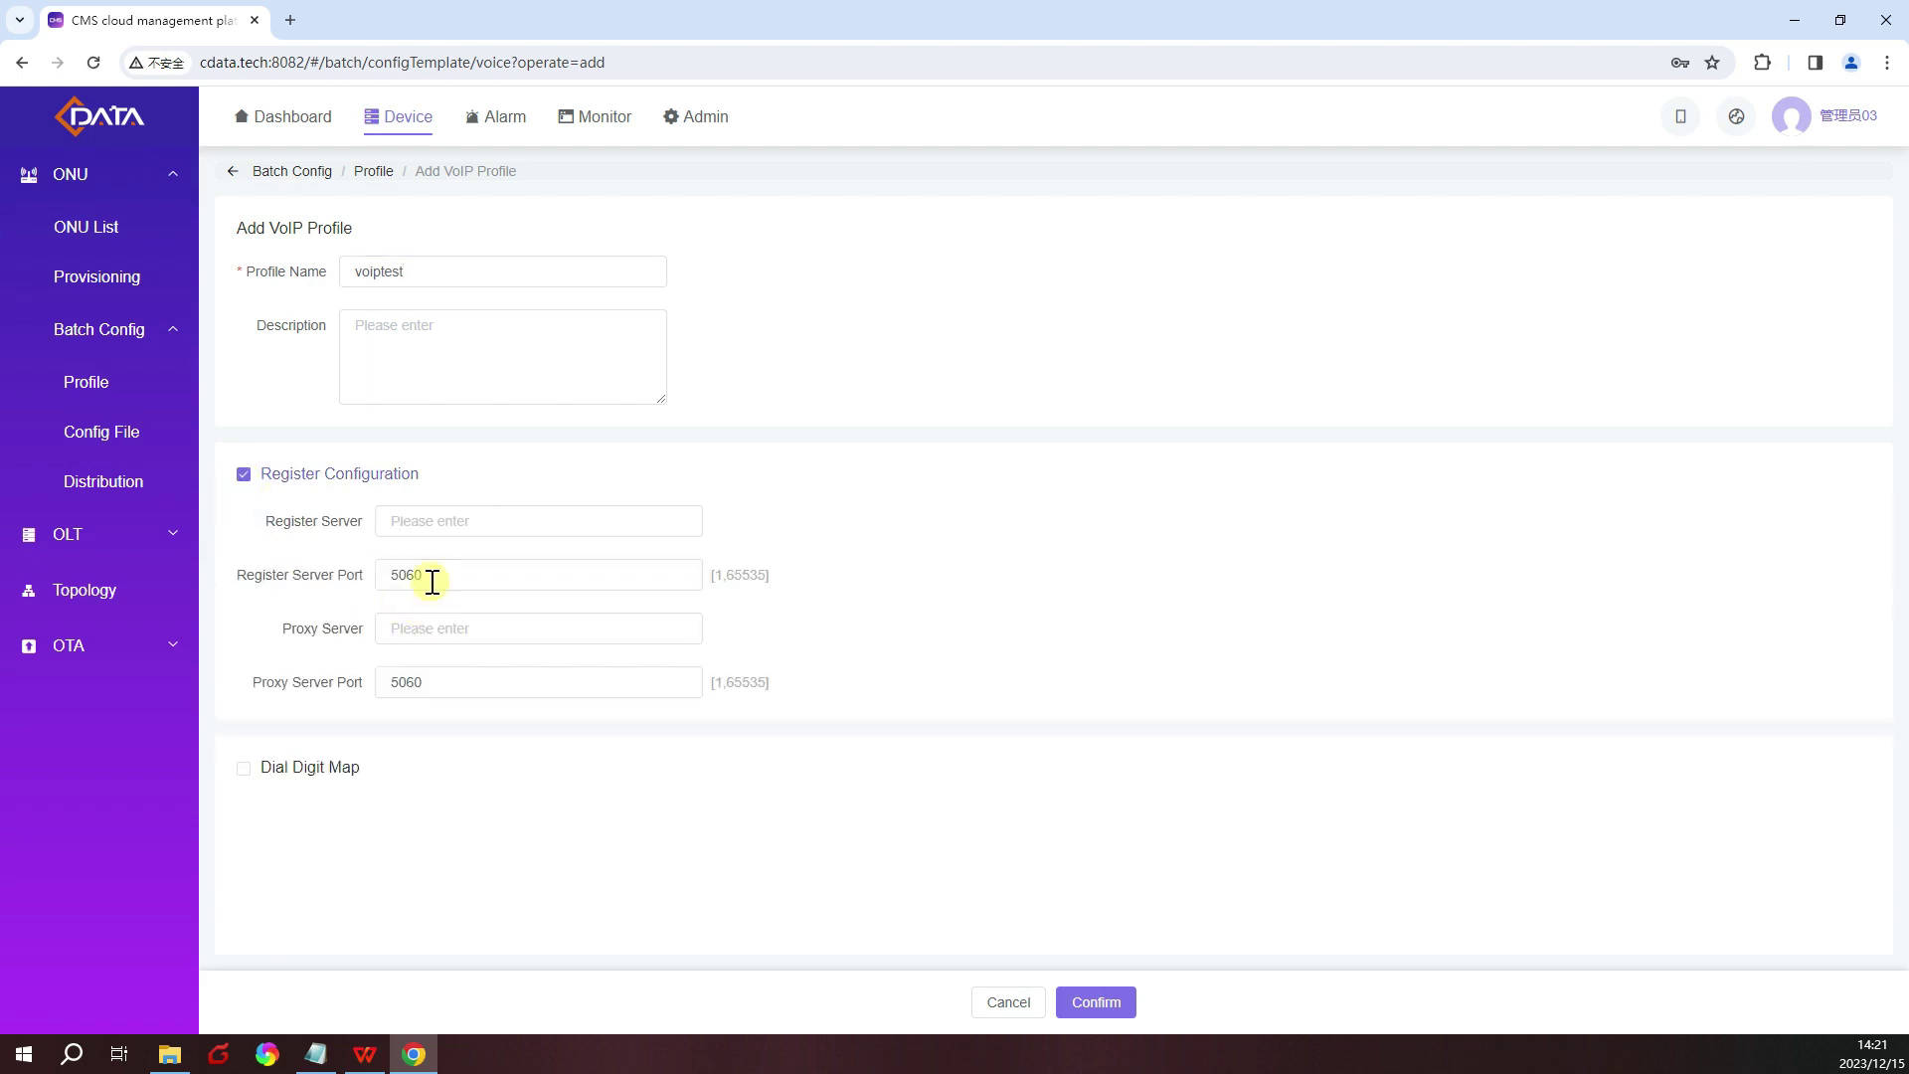
{"action": "left_click", "coordinate": [425, 520]}
{"action": "type", "text": "192.168.5."}
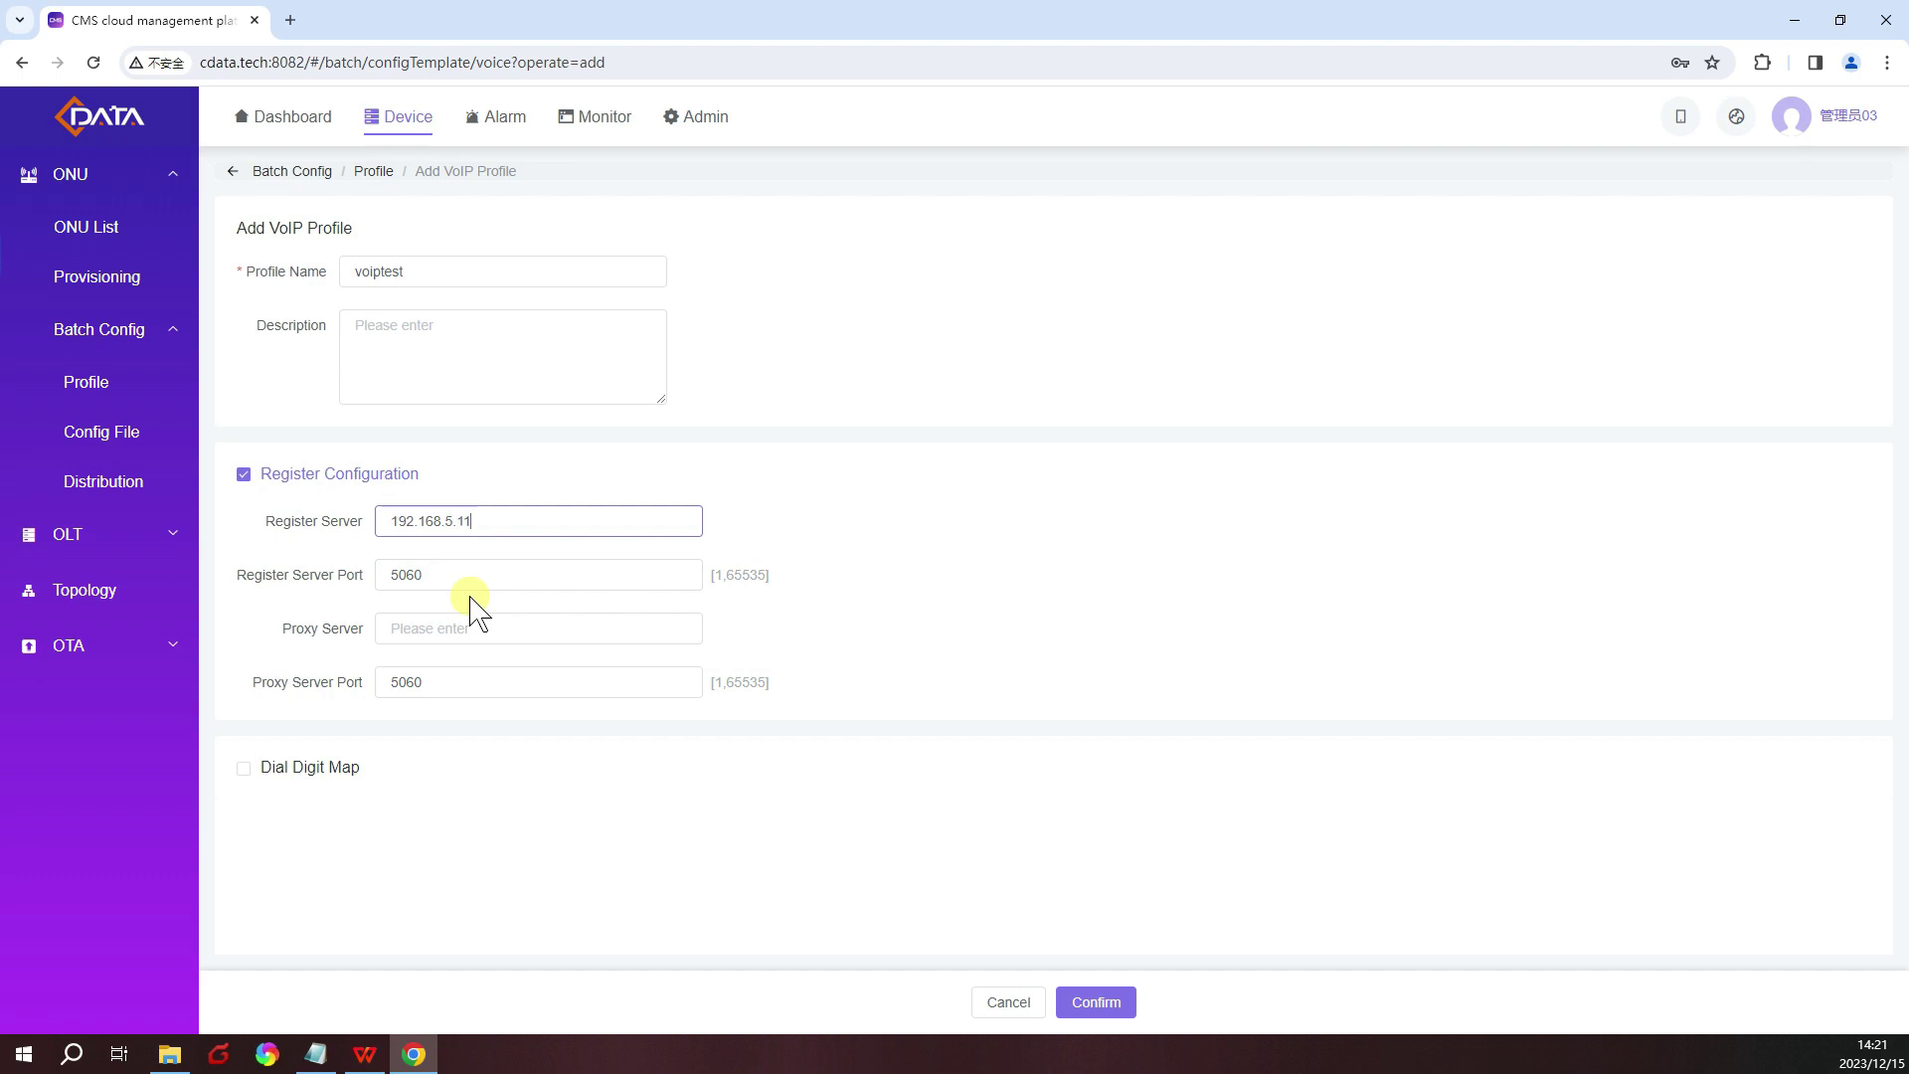
{"action": "type", "text": "111"}
{"action": "left_click", "coordinate": [436, 632]}
{"action": "type", "text": "111"}
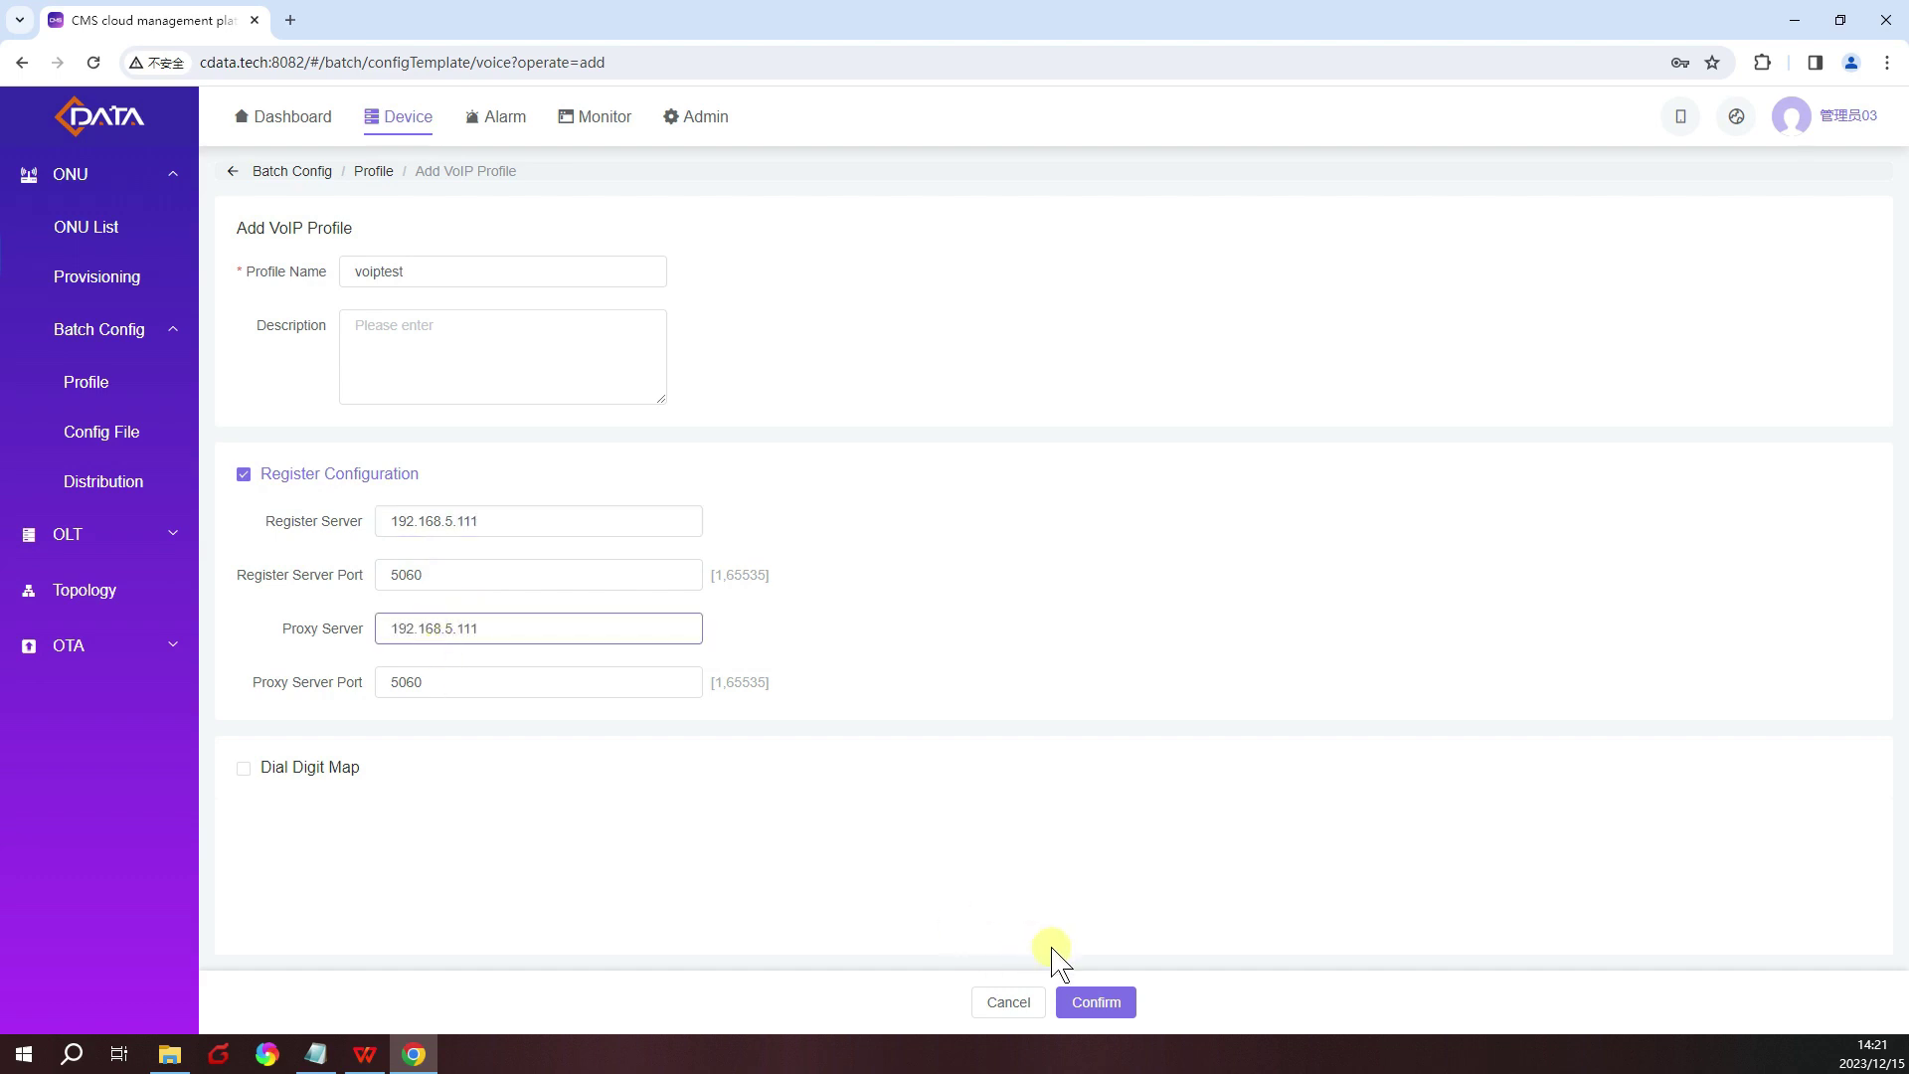
{"action": "left_click", "coordinate": [1093, 1002]}
{"action": "left_click", "coordinate": [641, 204]}
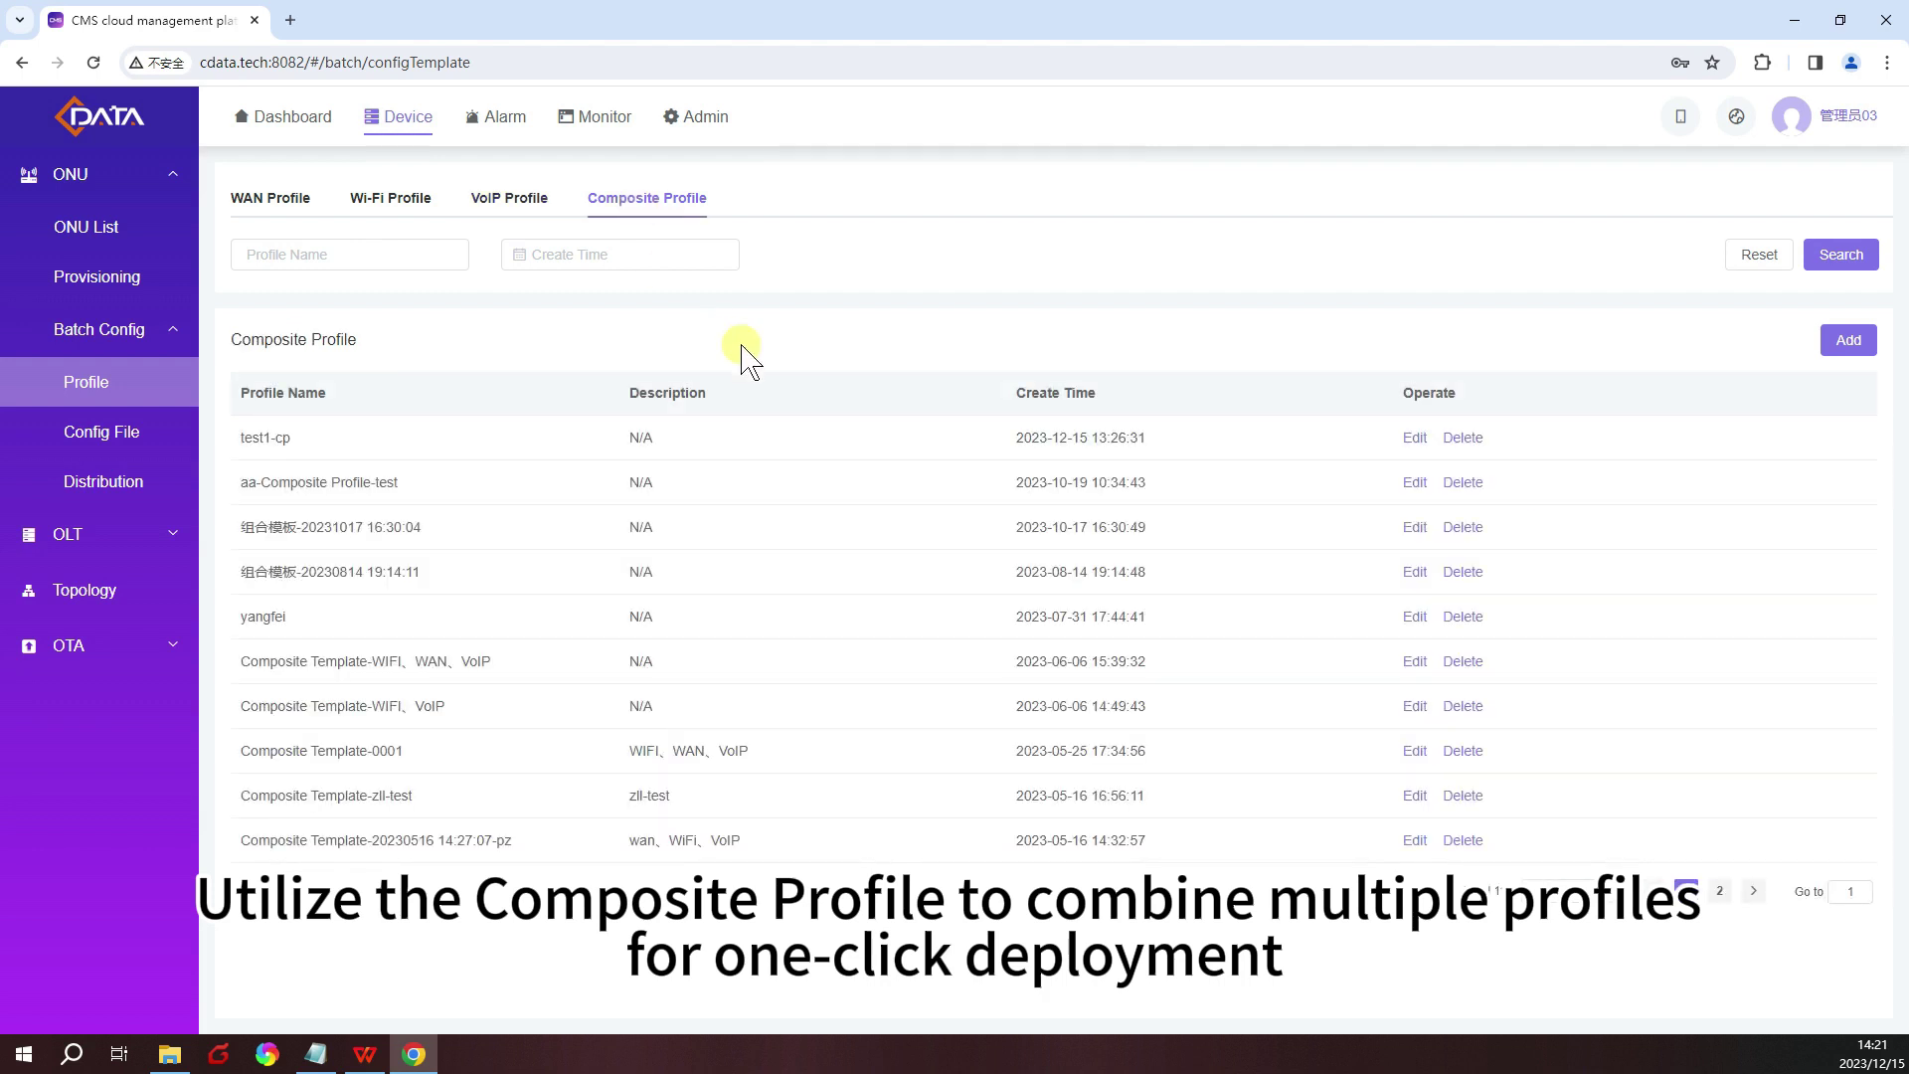
Start a new composite profile and rename it Compositetest
{"action": "left_click", "coordinate": [1848, 341]}
{"action": "left_click_drag", "start_coordinate": [766, 270], "coordinate": [435, 263]}
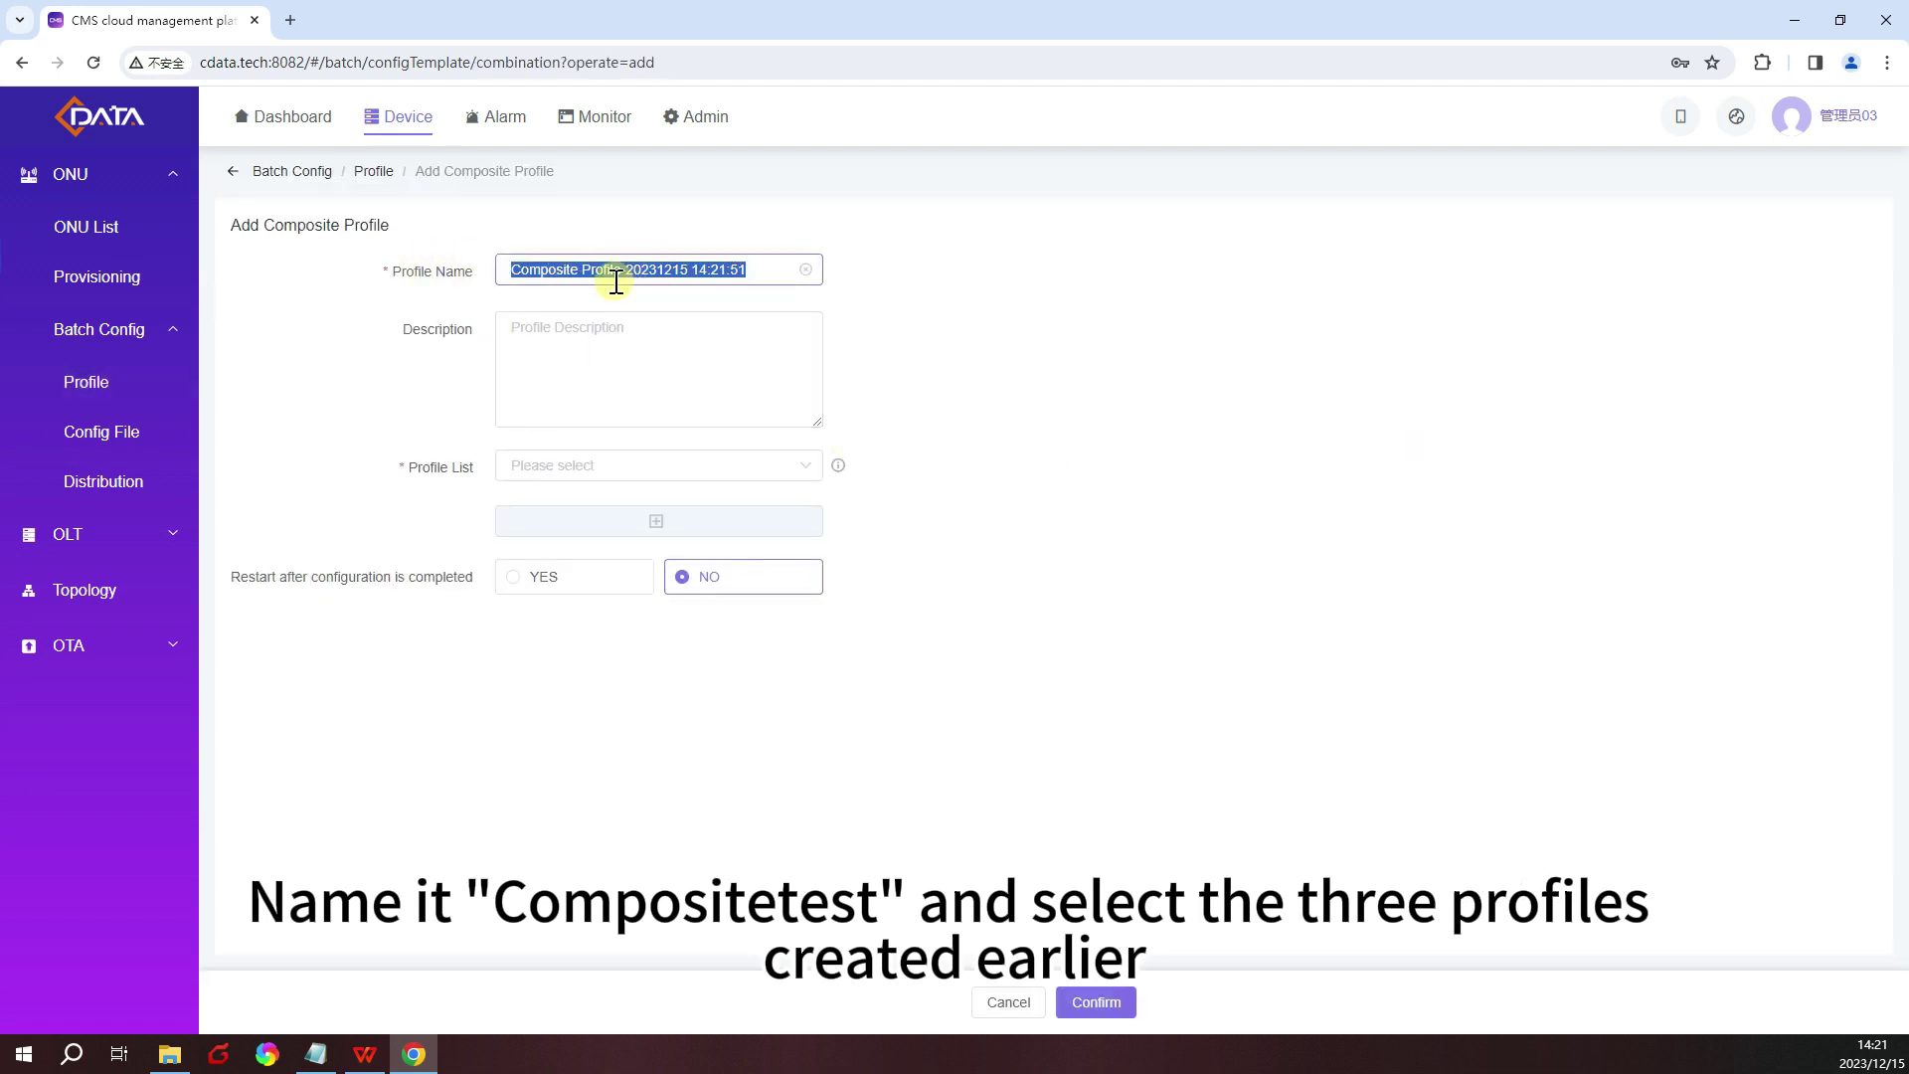
{"action": "left_click", "coordinate": [617, 282]}
{"action": "left_click", "coordinate": [755, 268], "text": "shift"}
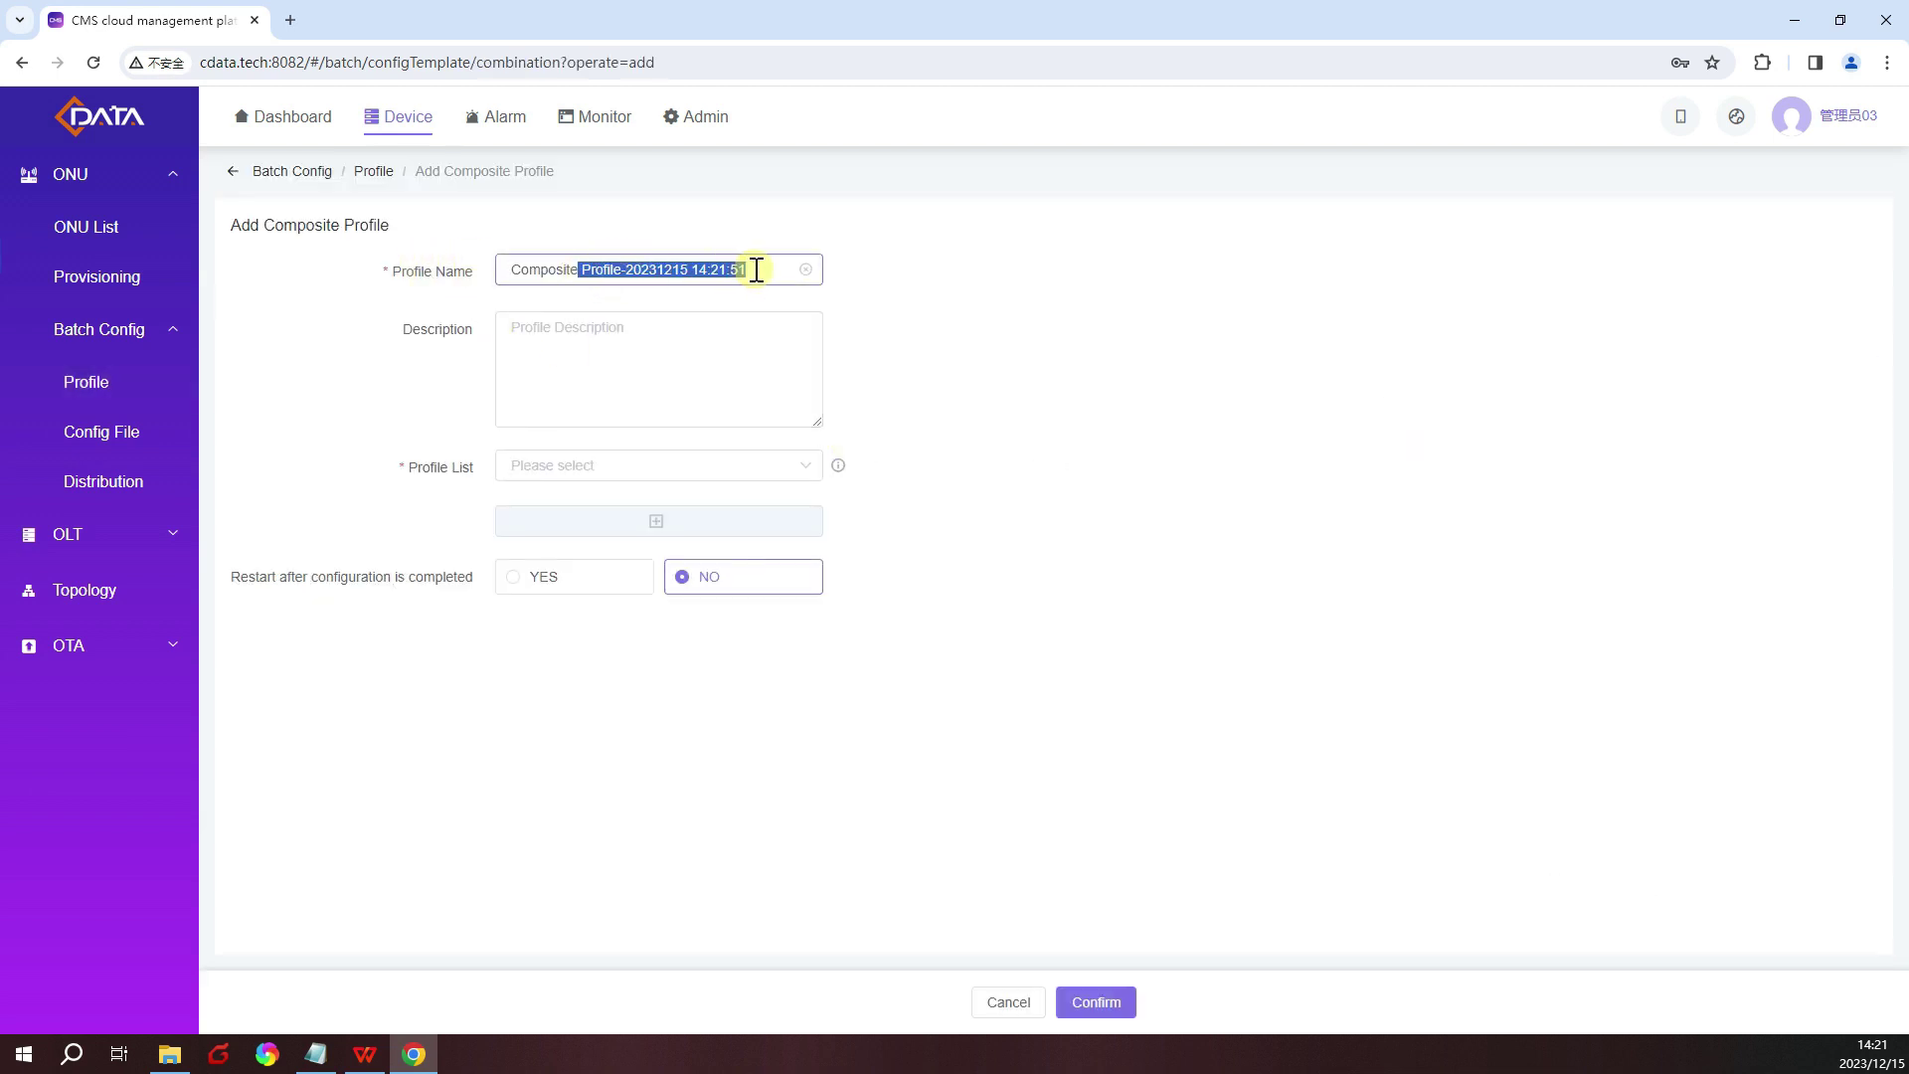
{"action": "key", "text": "BackSpace"}
{"action": "type", "text": "test"}
Combine wantest, voiptest and wifitest in the profile list and save the composite profile
{"action": "left_click", "coordinate": [604, 479]}
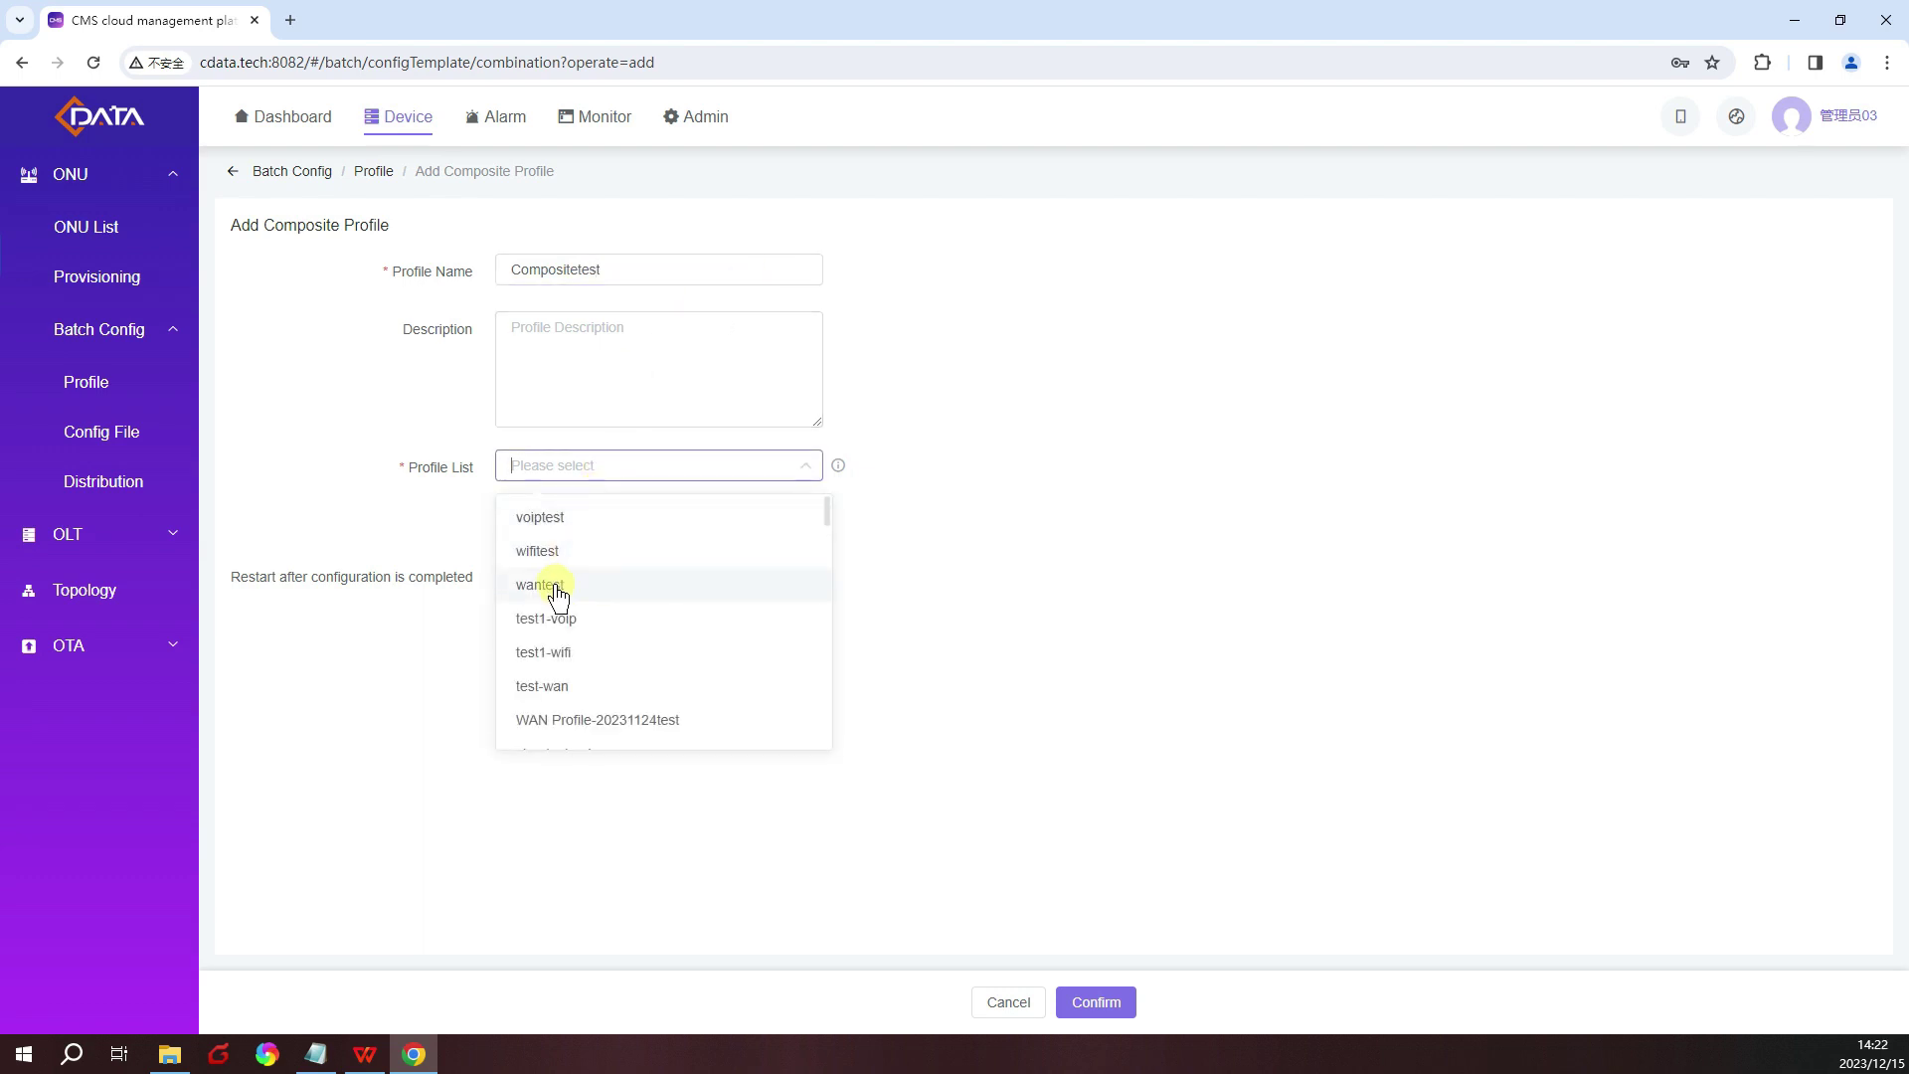
{"action": "left_click", "coordinate": [556, 595]}
{"action": "left_click", "coordinate": [576, 523]}
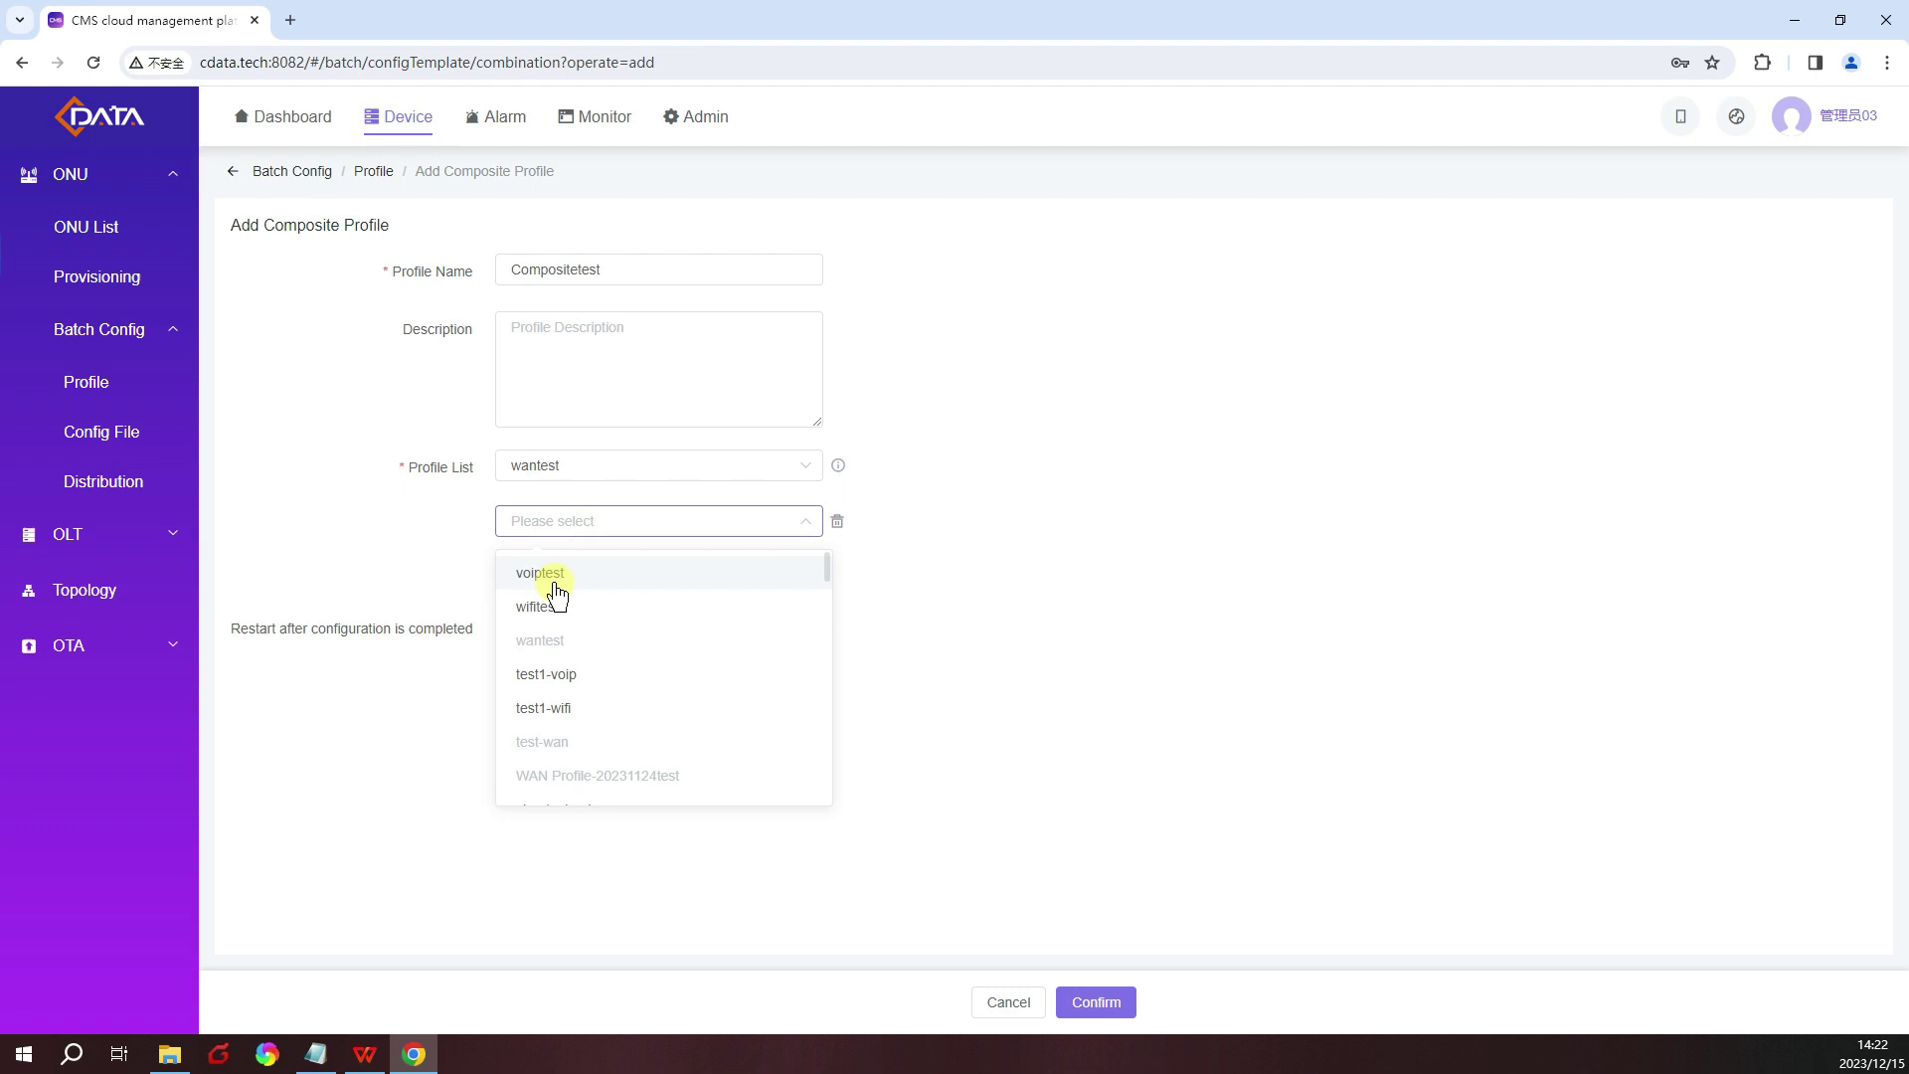
{"action": "left_click", "coordinate": [550, 574]}
{"action": "left_click", "coordinate": [603, 586]}
{"action": "left_click", "coordinate": [550, 574]}
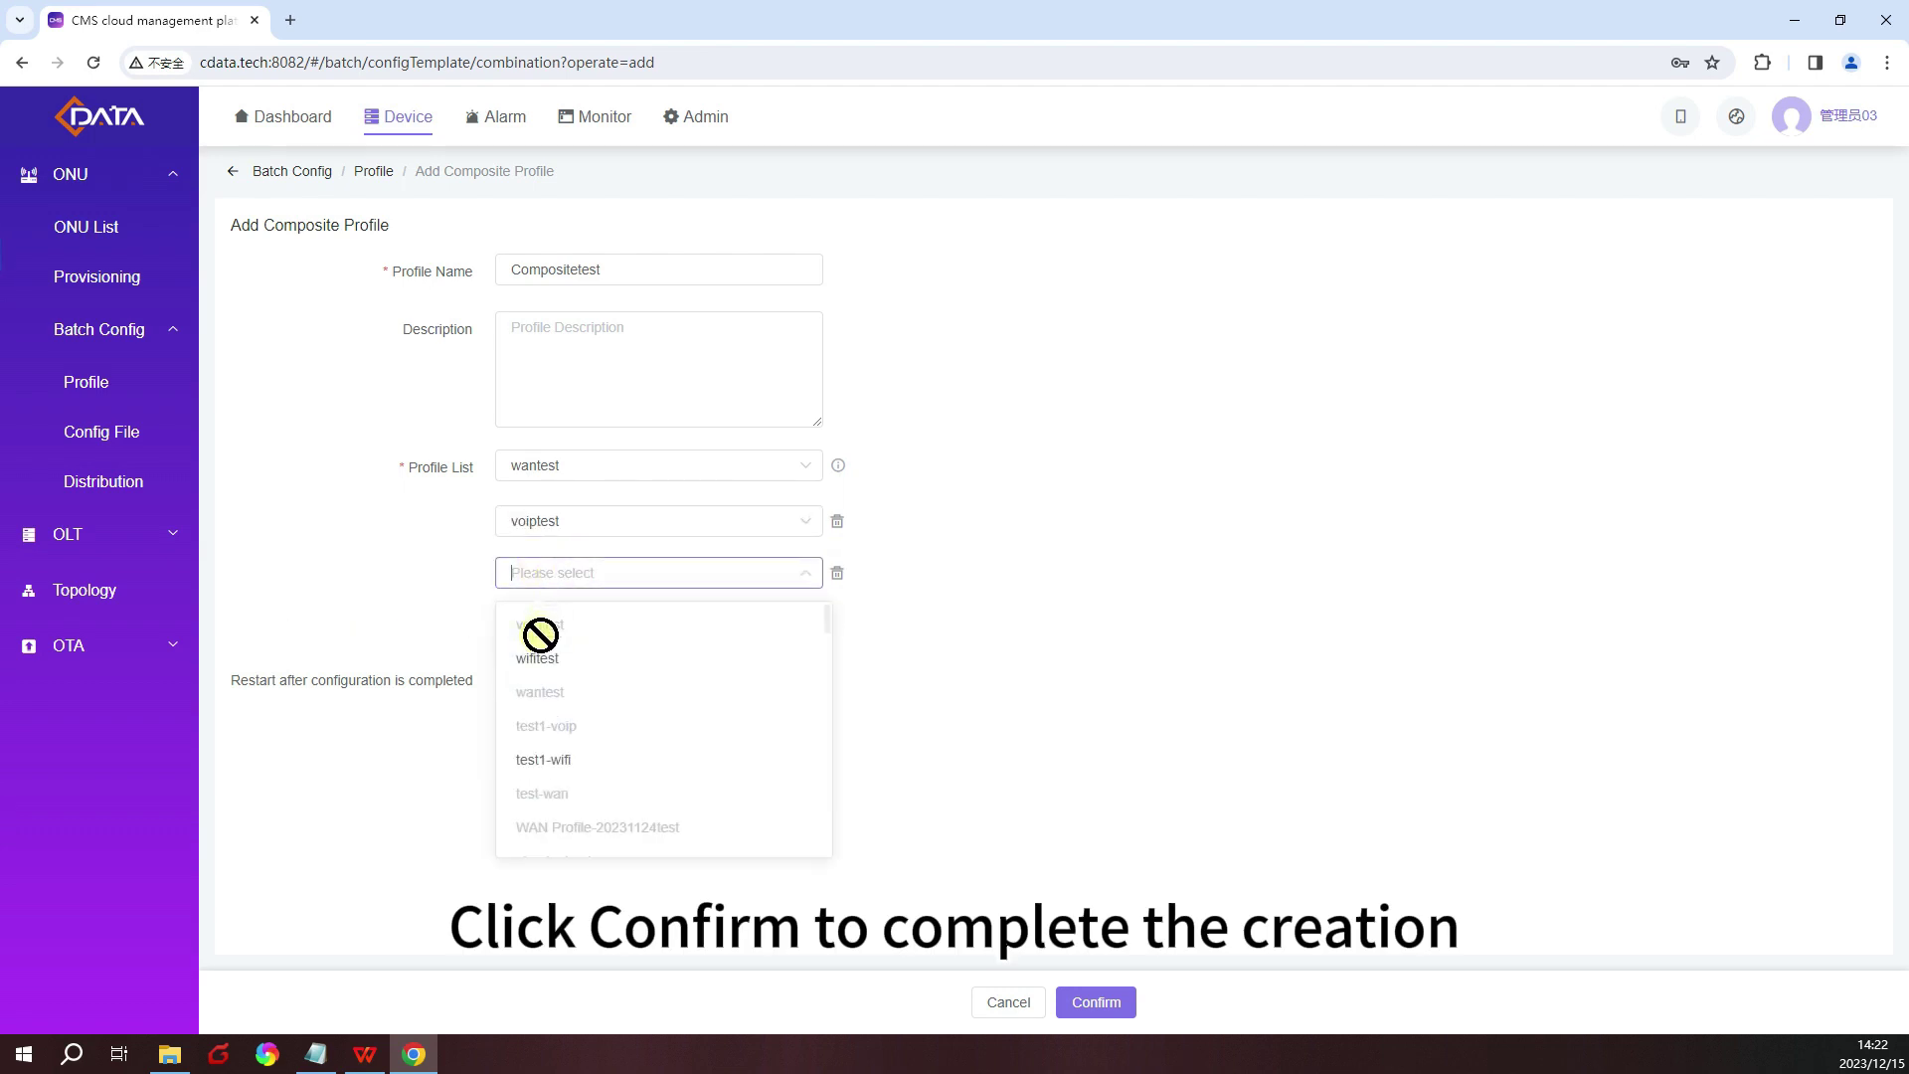
{"action": "left_click", "coordinate": [557, 758]}
{"action": "left_click", "coordinate": [1103, 1004]}
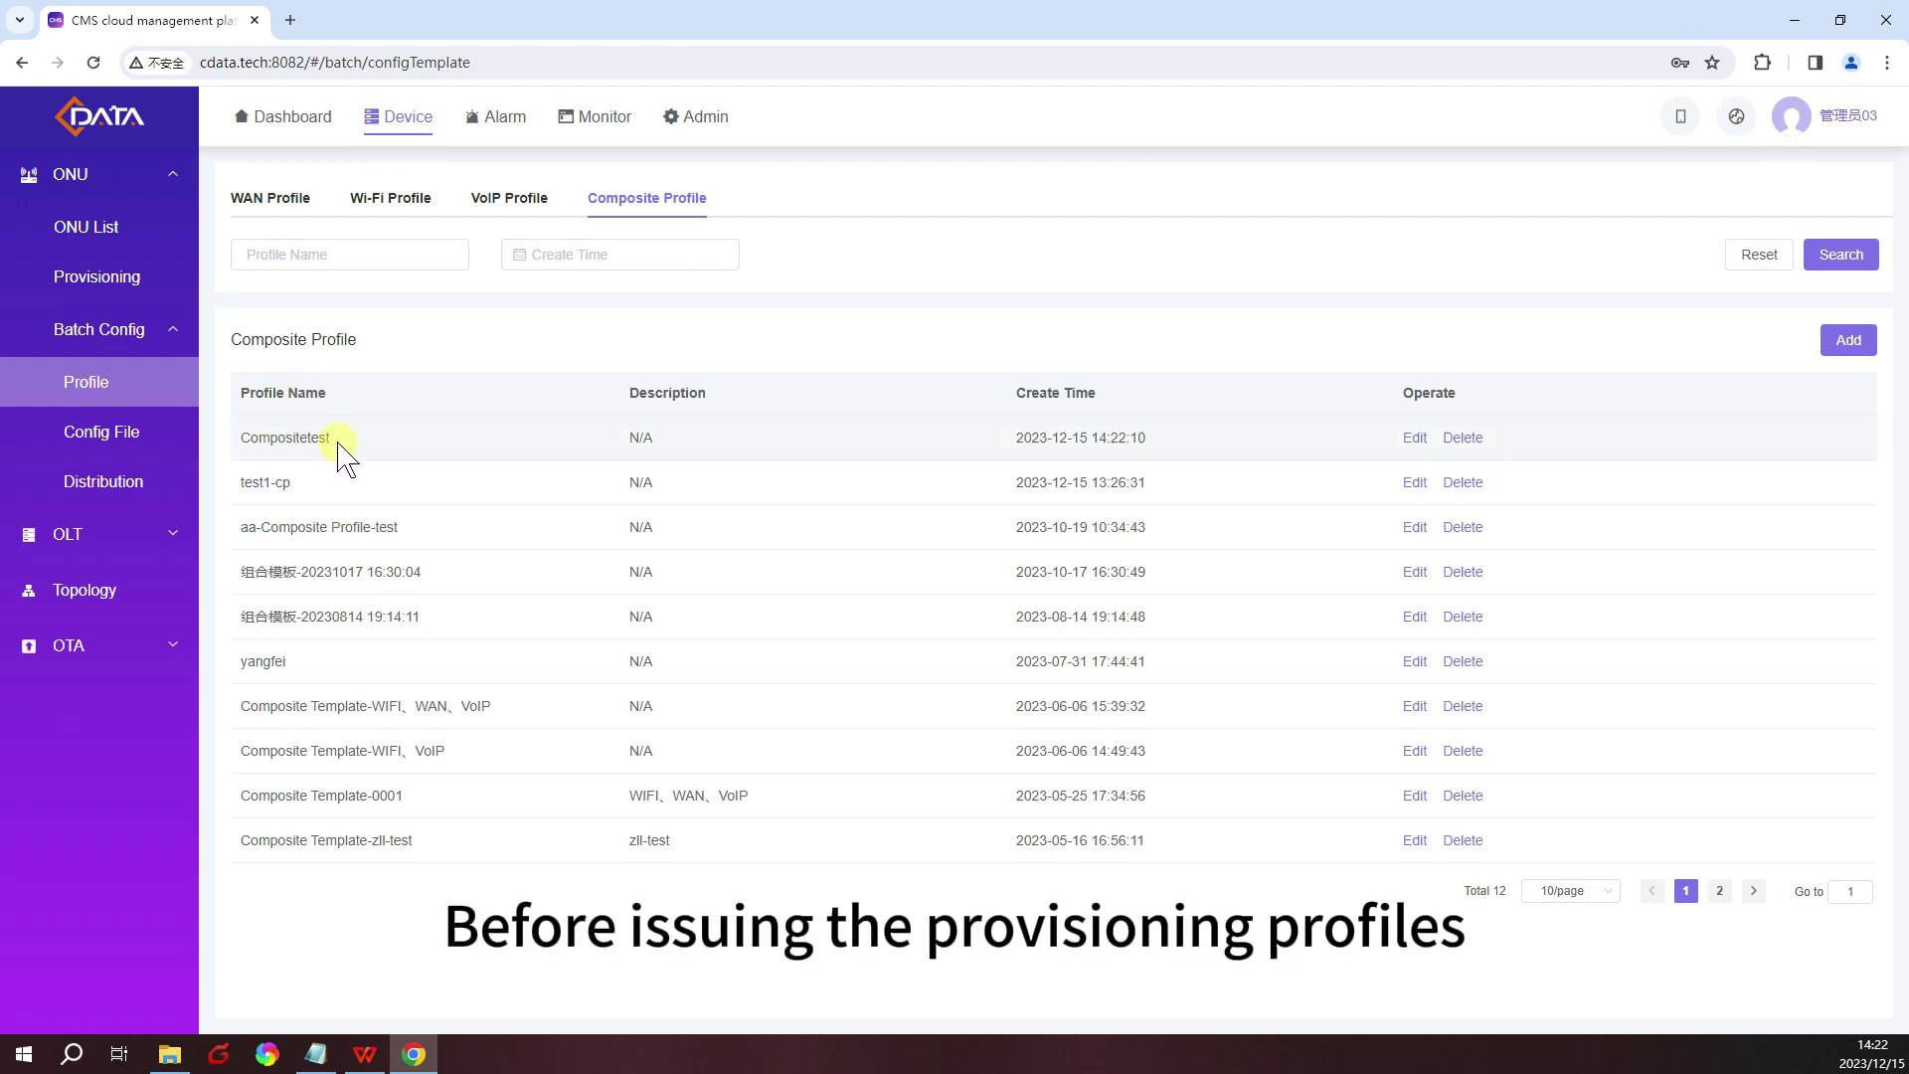
{"action": "left_click", "coordinate": [107, 273]}
{"action": "left_click", "coordinate": [93, 228]}
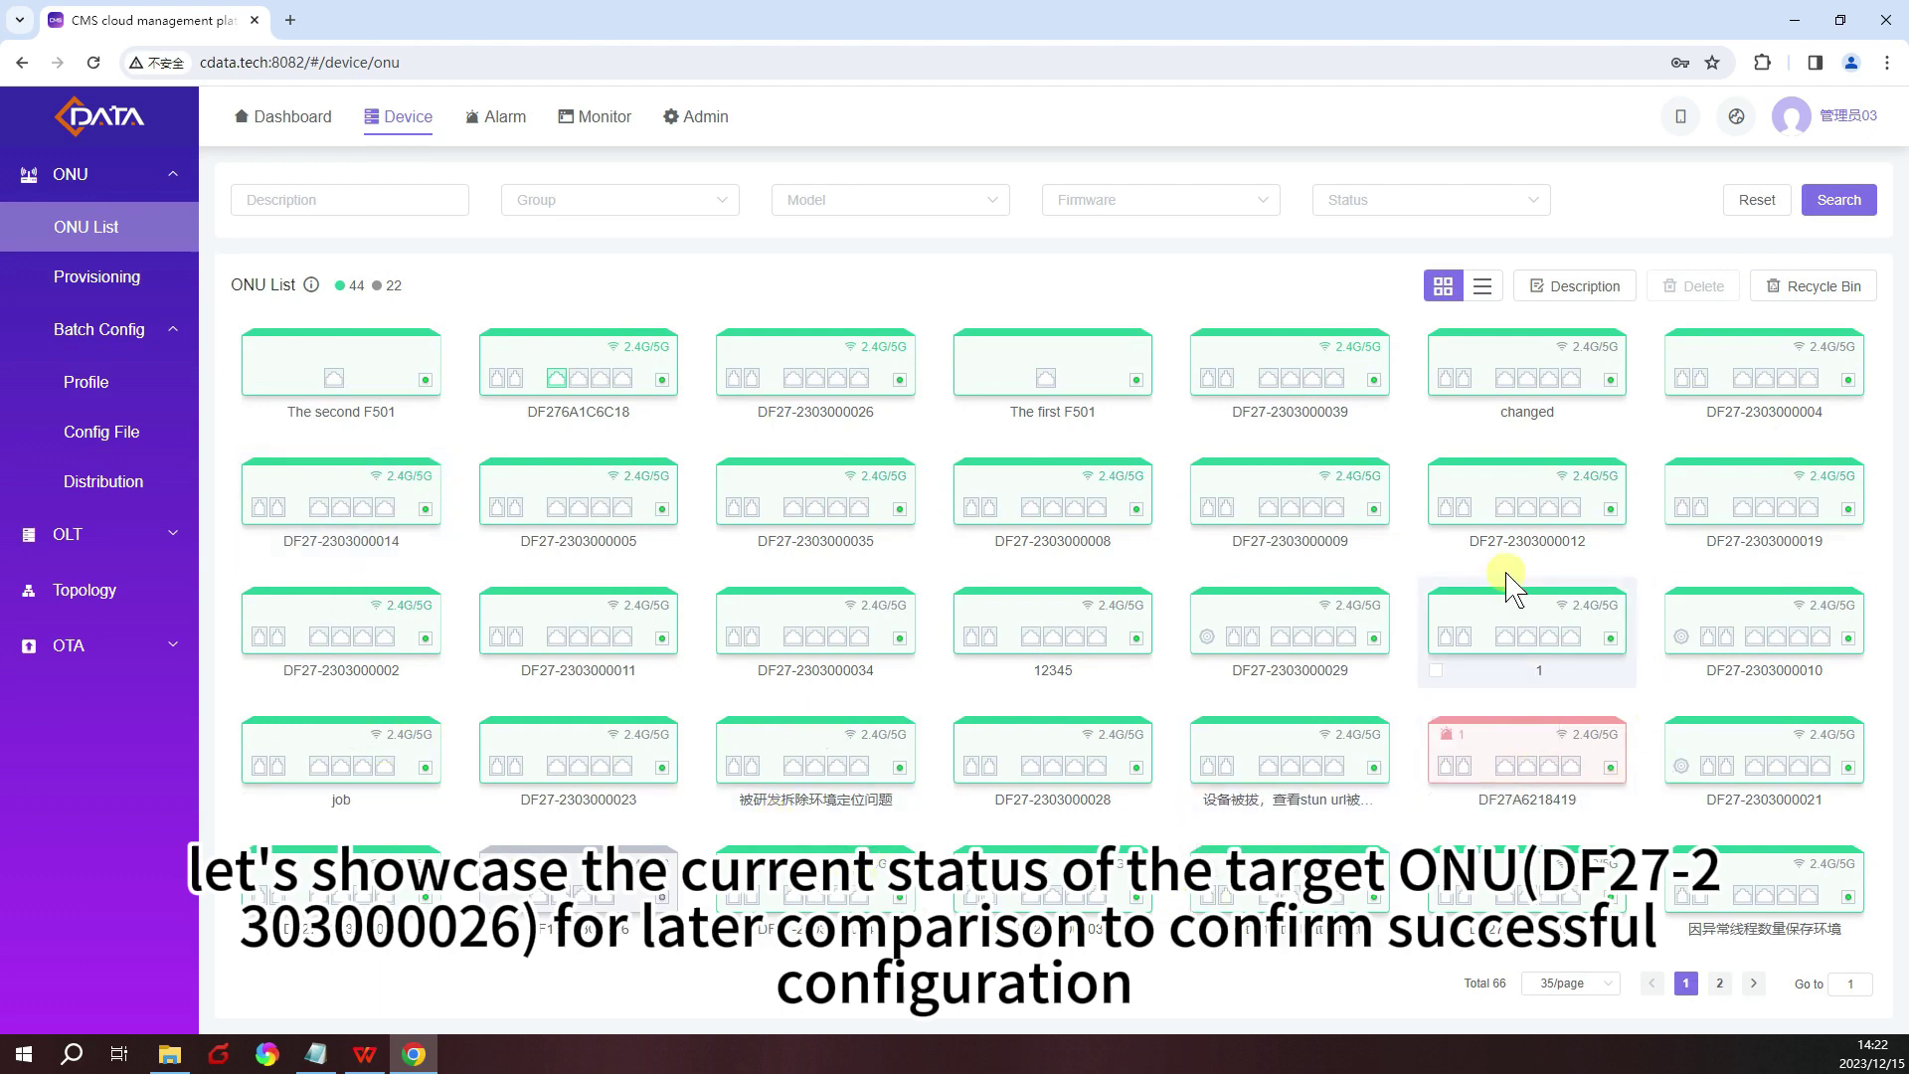
{"action": "left_click", "coordinate": [775, 368]}
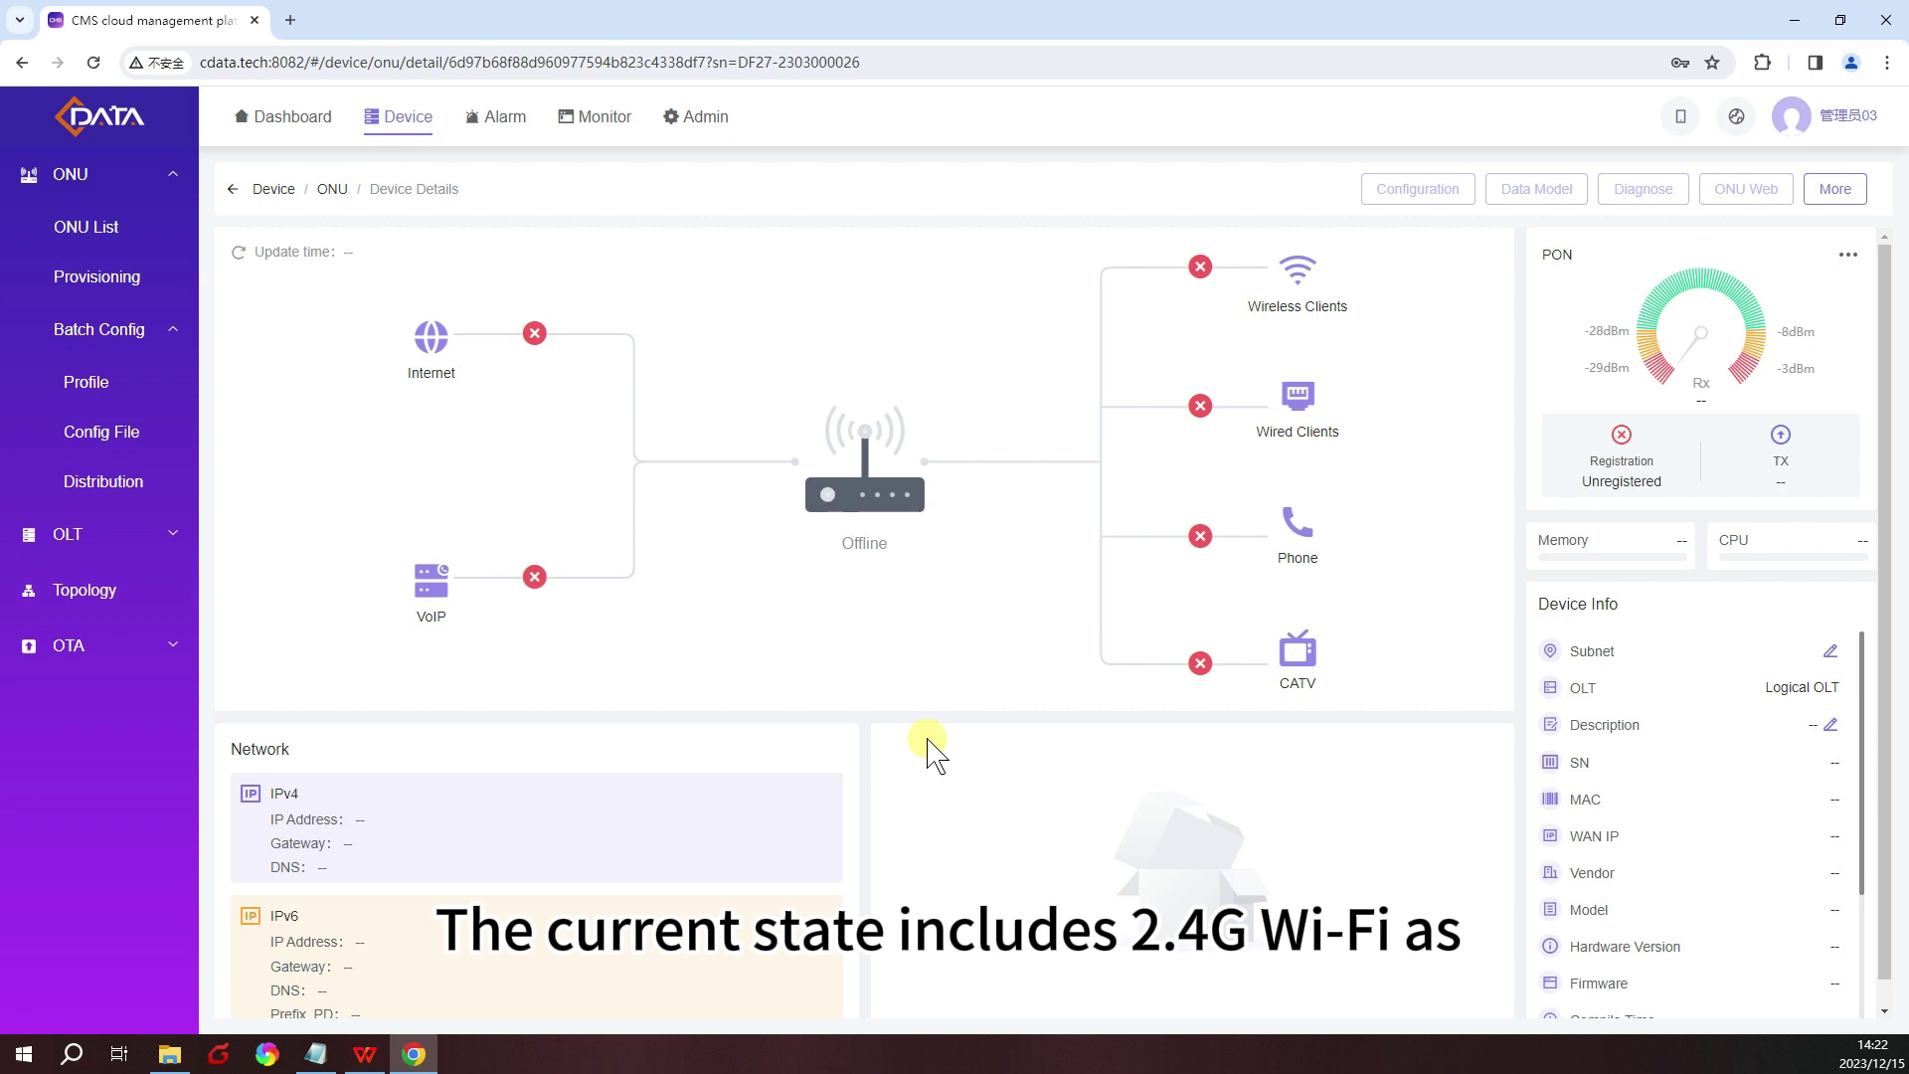
{"action": "scroll", "coordinate": [1126, 820], "scroll_direction": "down", "scroll_amount": 1}
{"action": "scroll", "coordinate": [1193, 736], "scroll_direction": "up", "scroll_amount": 1}
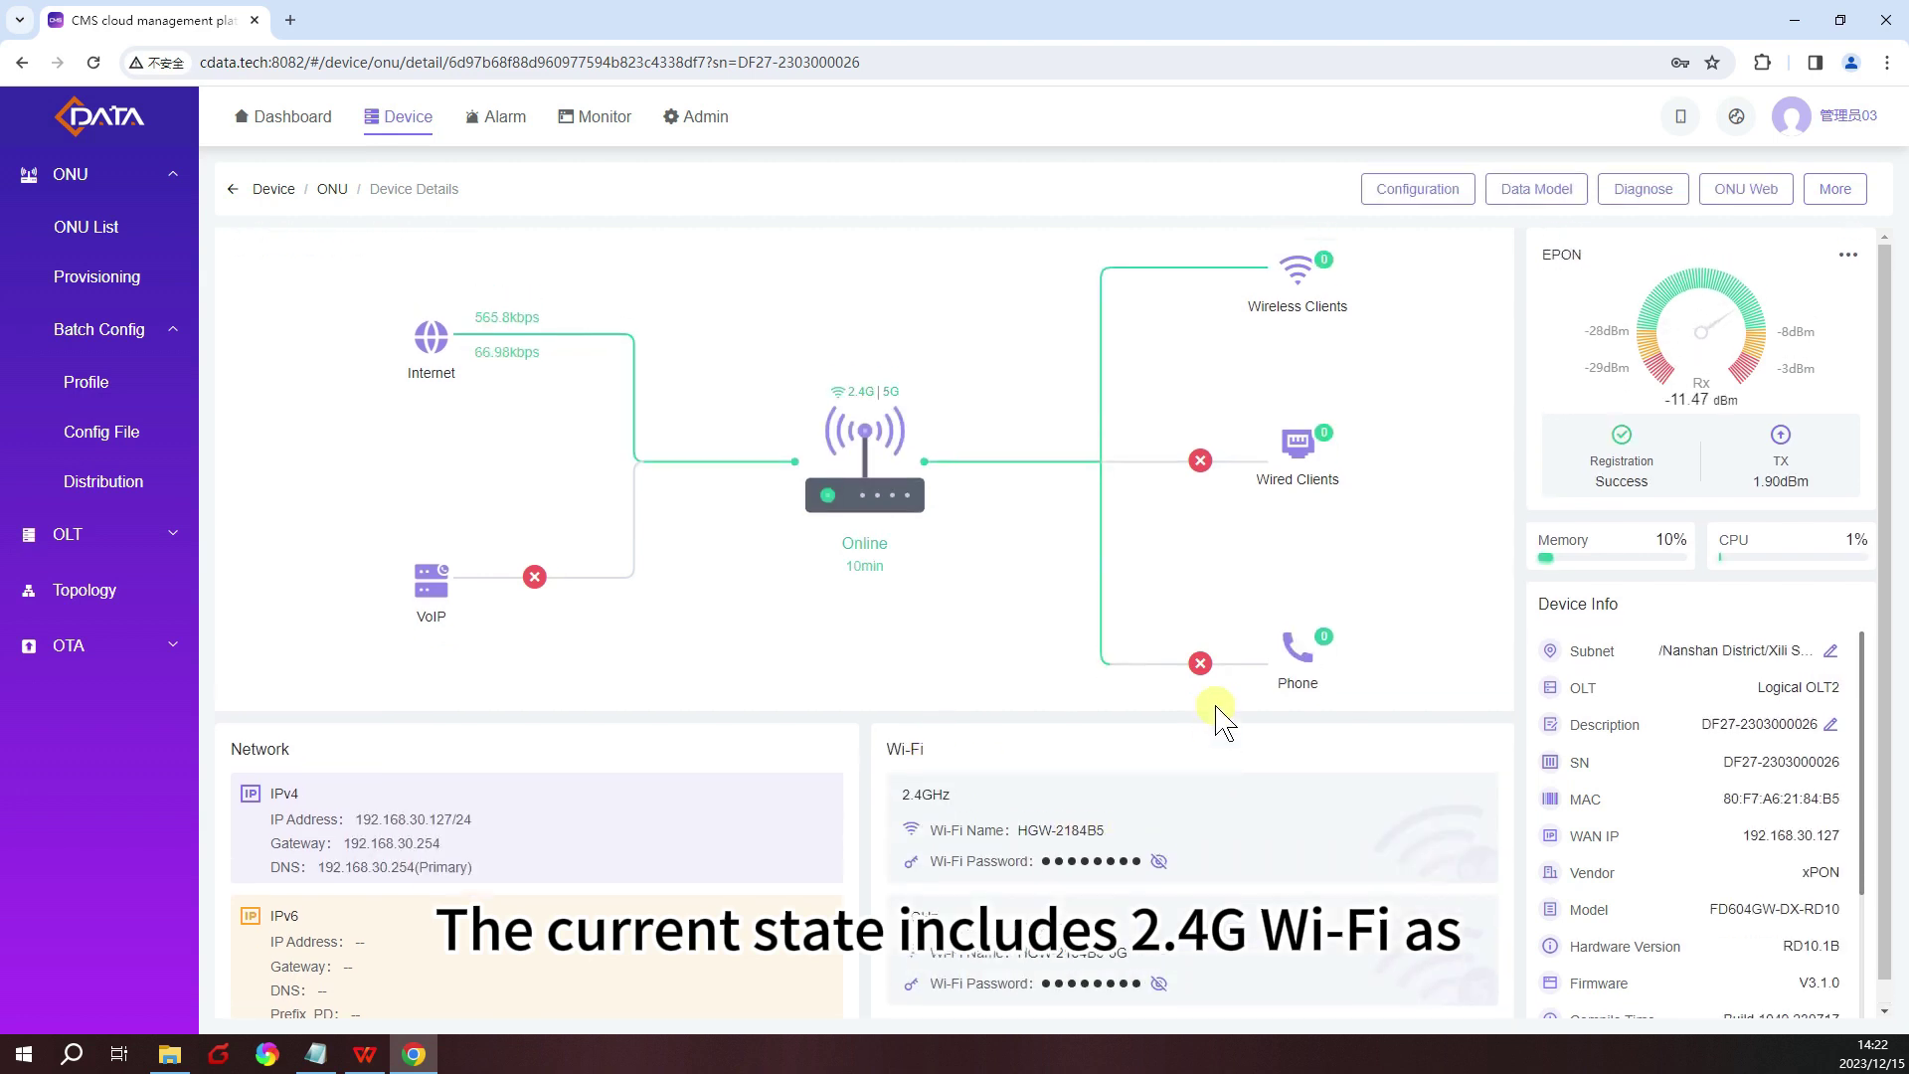
{"action": "left_click", "coordinate": [1417, 189]}
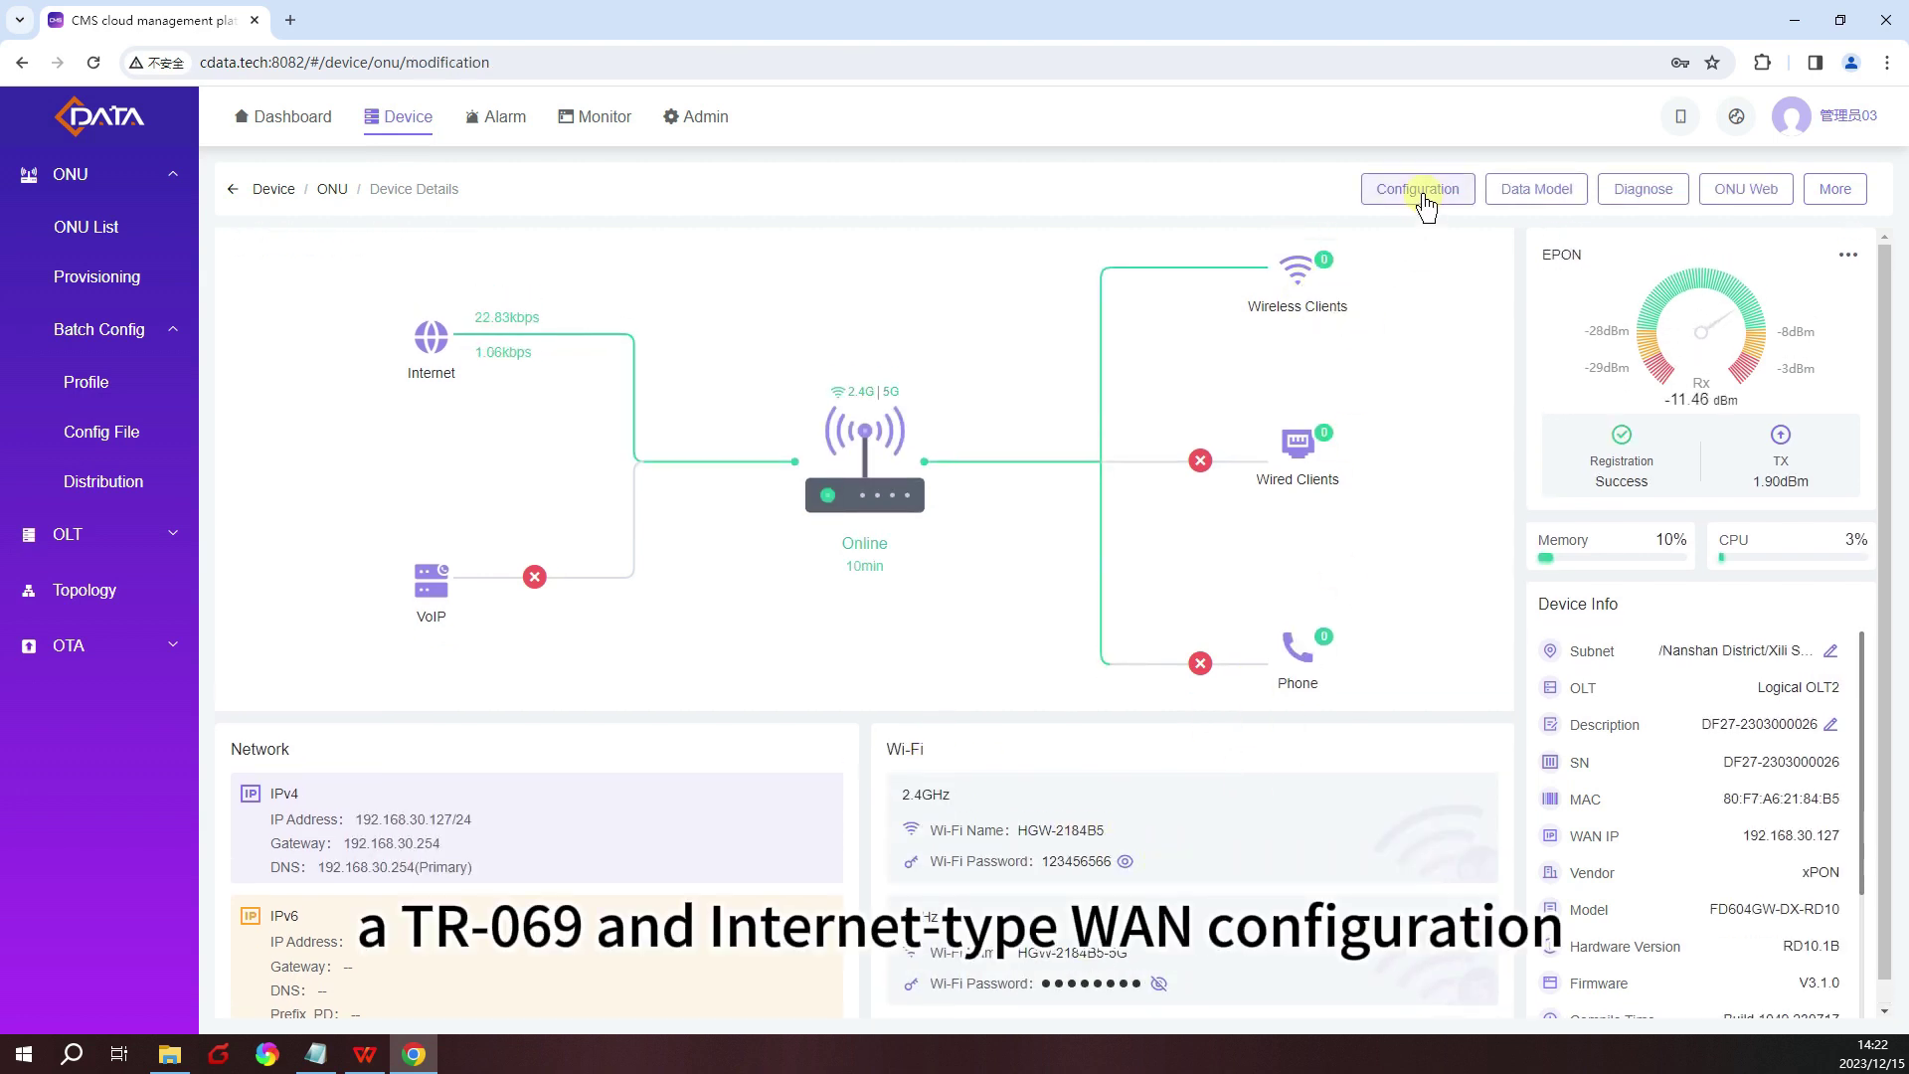
{"action": "left_click", "coordinate": [554, 235]}
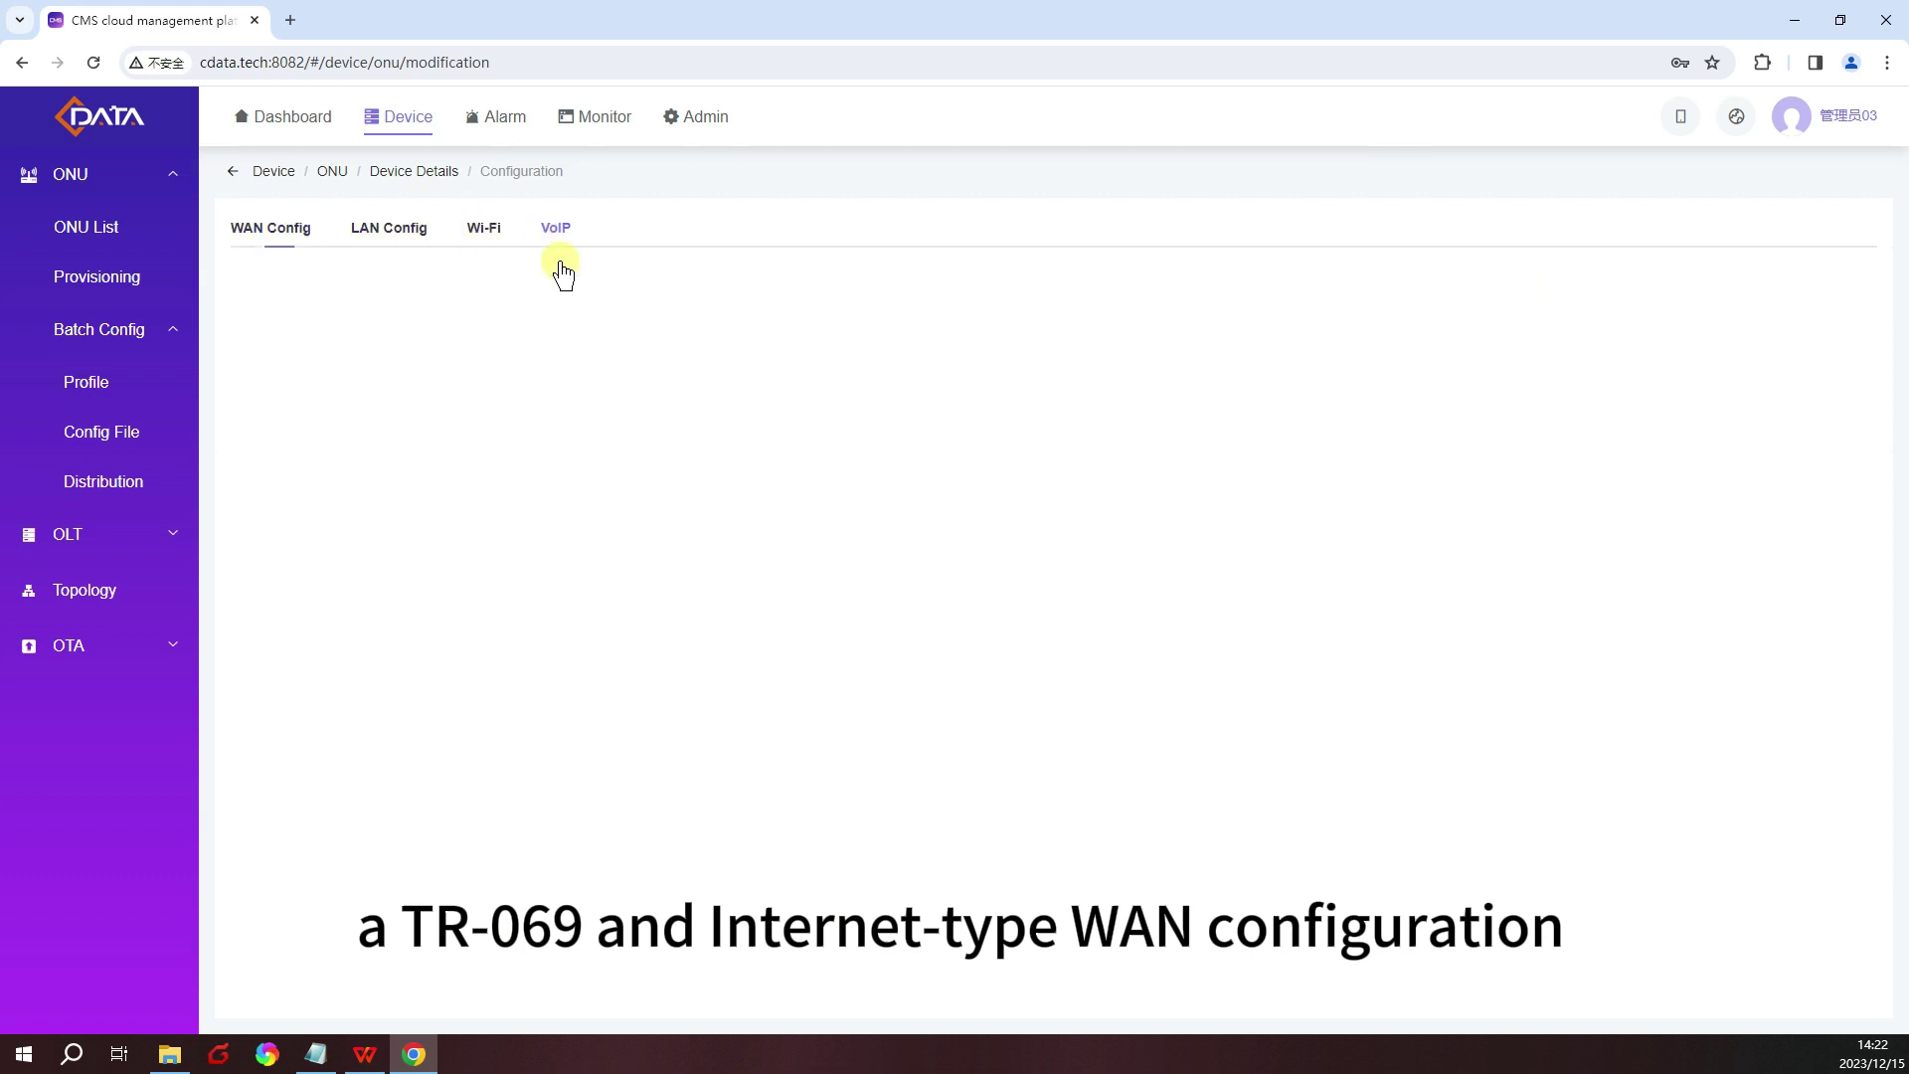
{"action": "scroll", "coordinate": [482, 632], "scroll_direction": "down", "scroll_amount": 3}
{"action": "scroll", "coordinate": [458, 656], "scroll_direction": "down", "scroll_amount": 2}
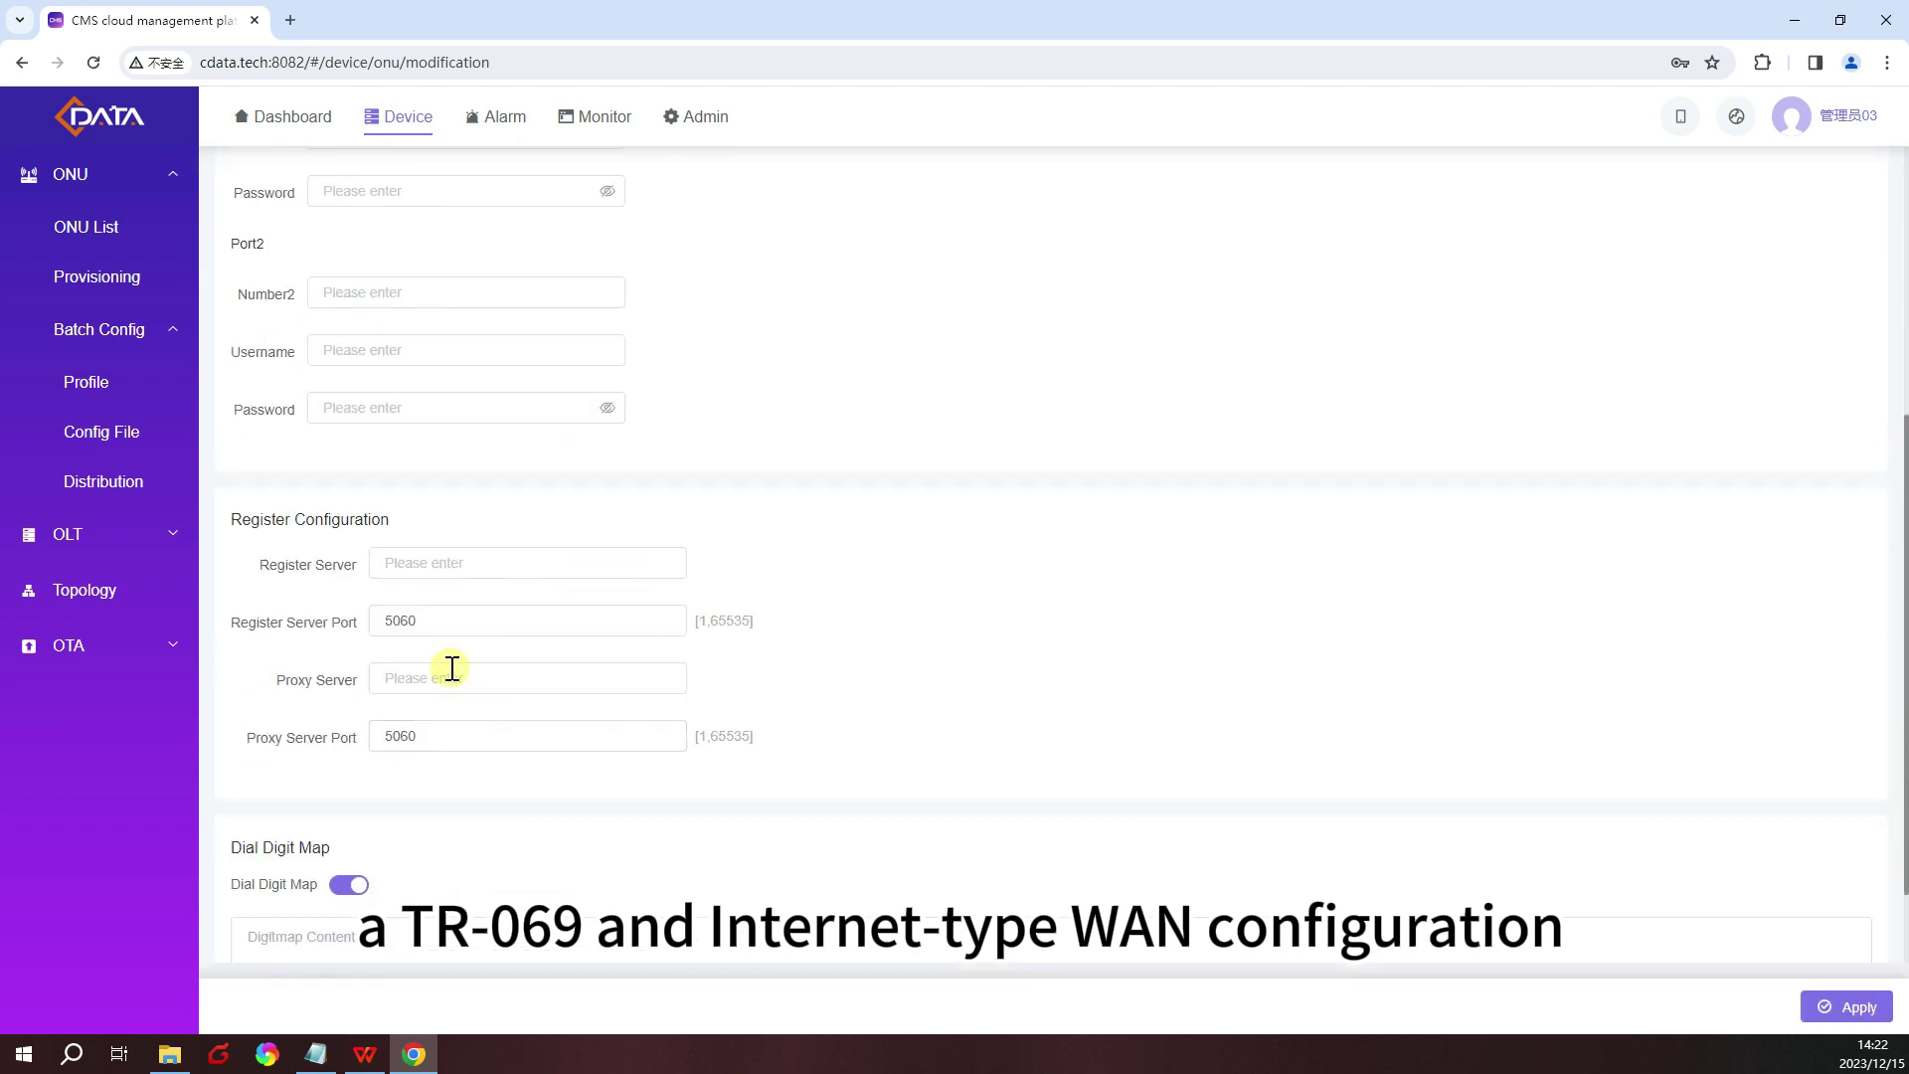
Start a new provisioning task using the Compositetest profile
{"action": "left_click", "coordinate": [111, 278]}
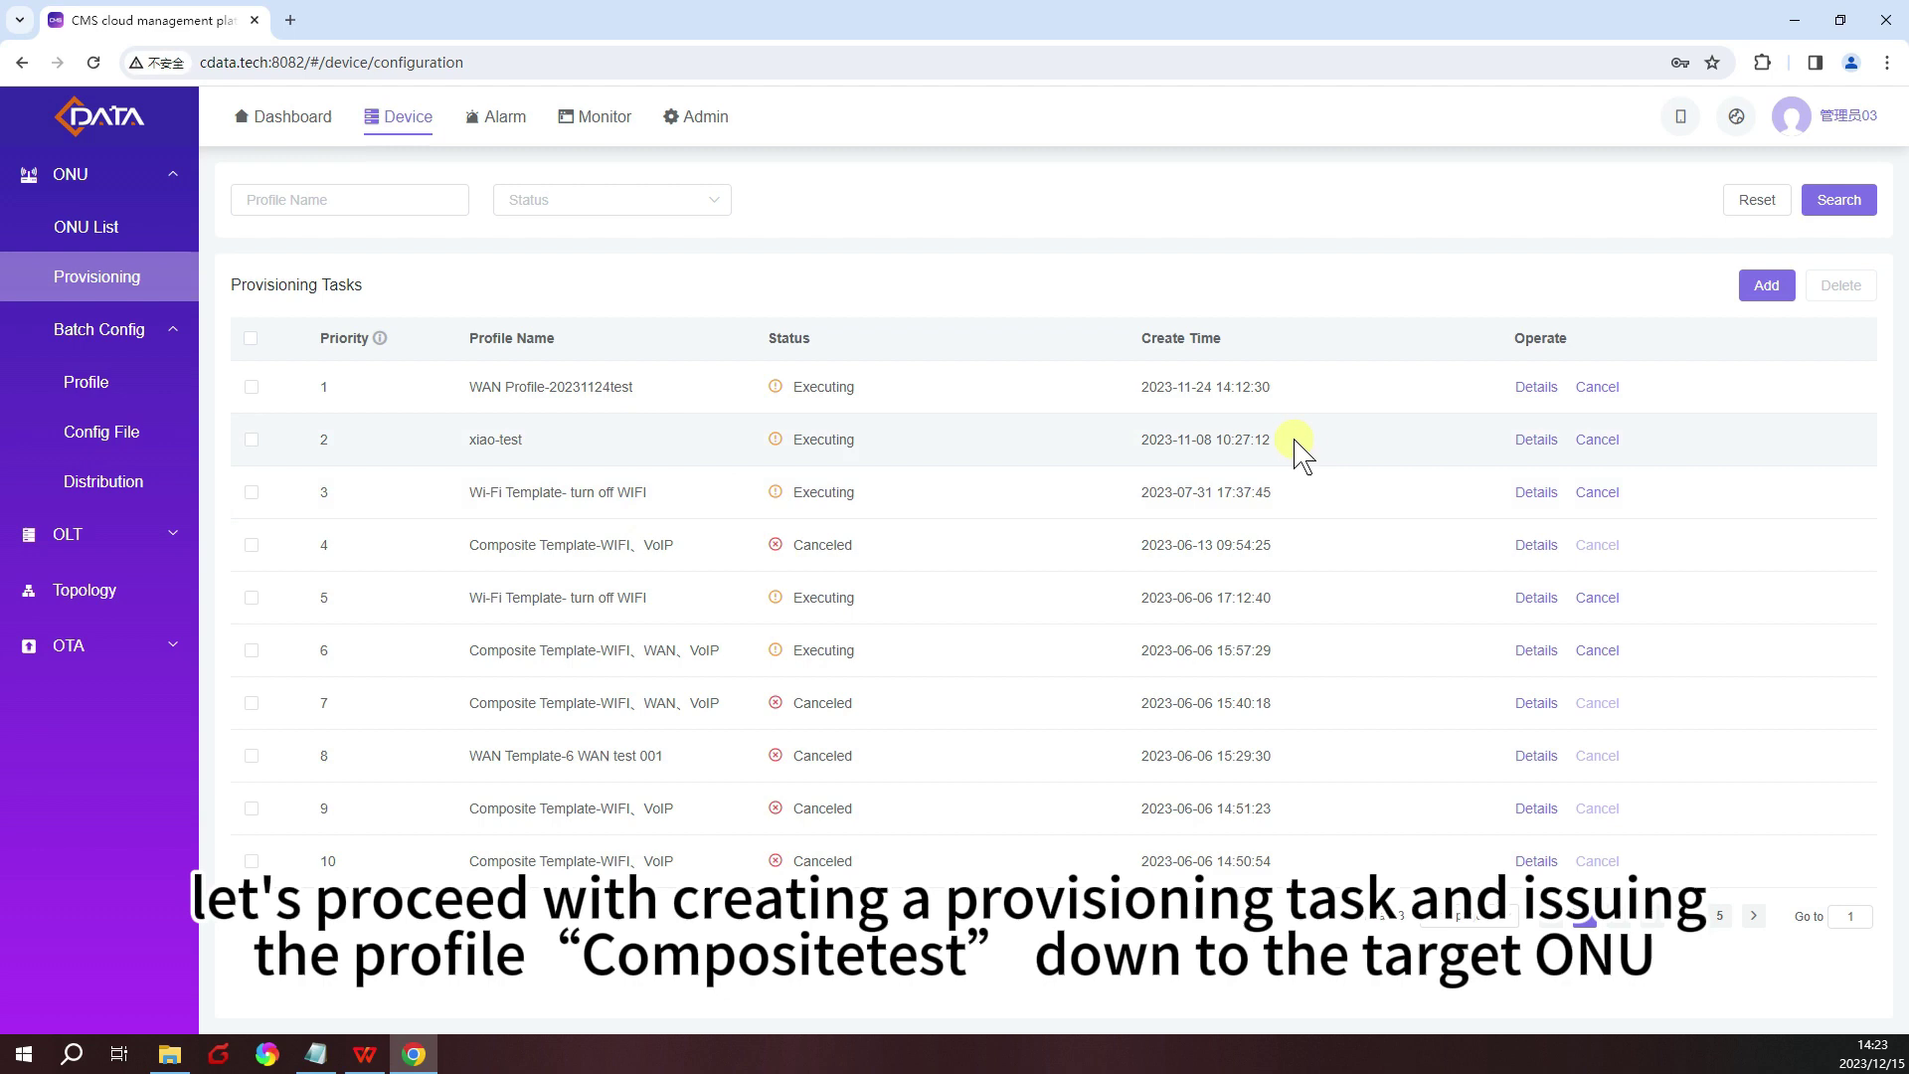
{"action": "left_click", "coordinate": [1765, 289]}
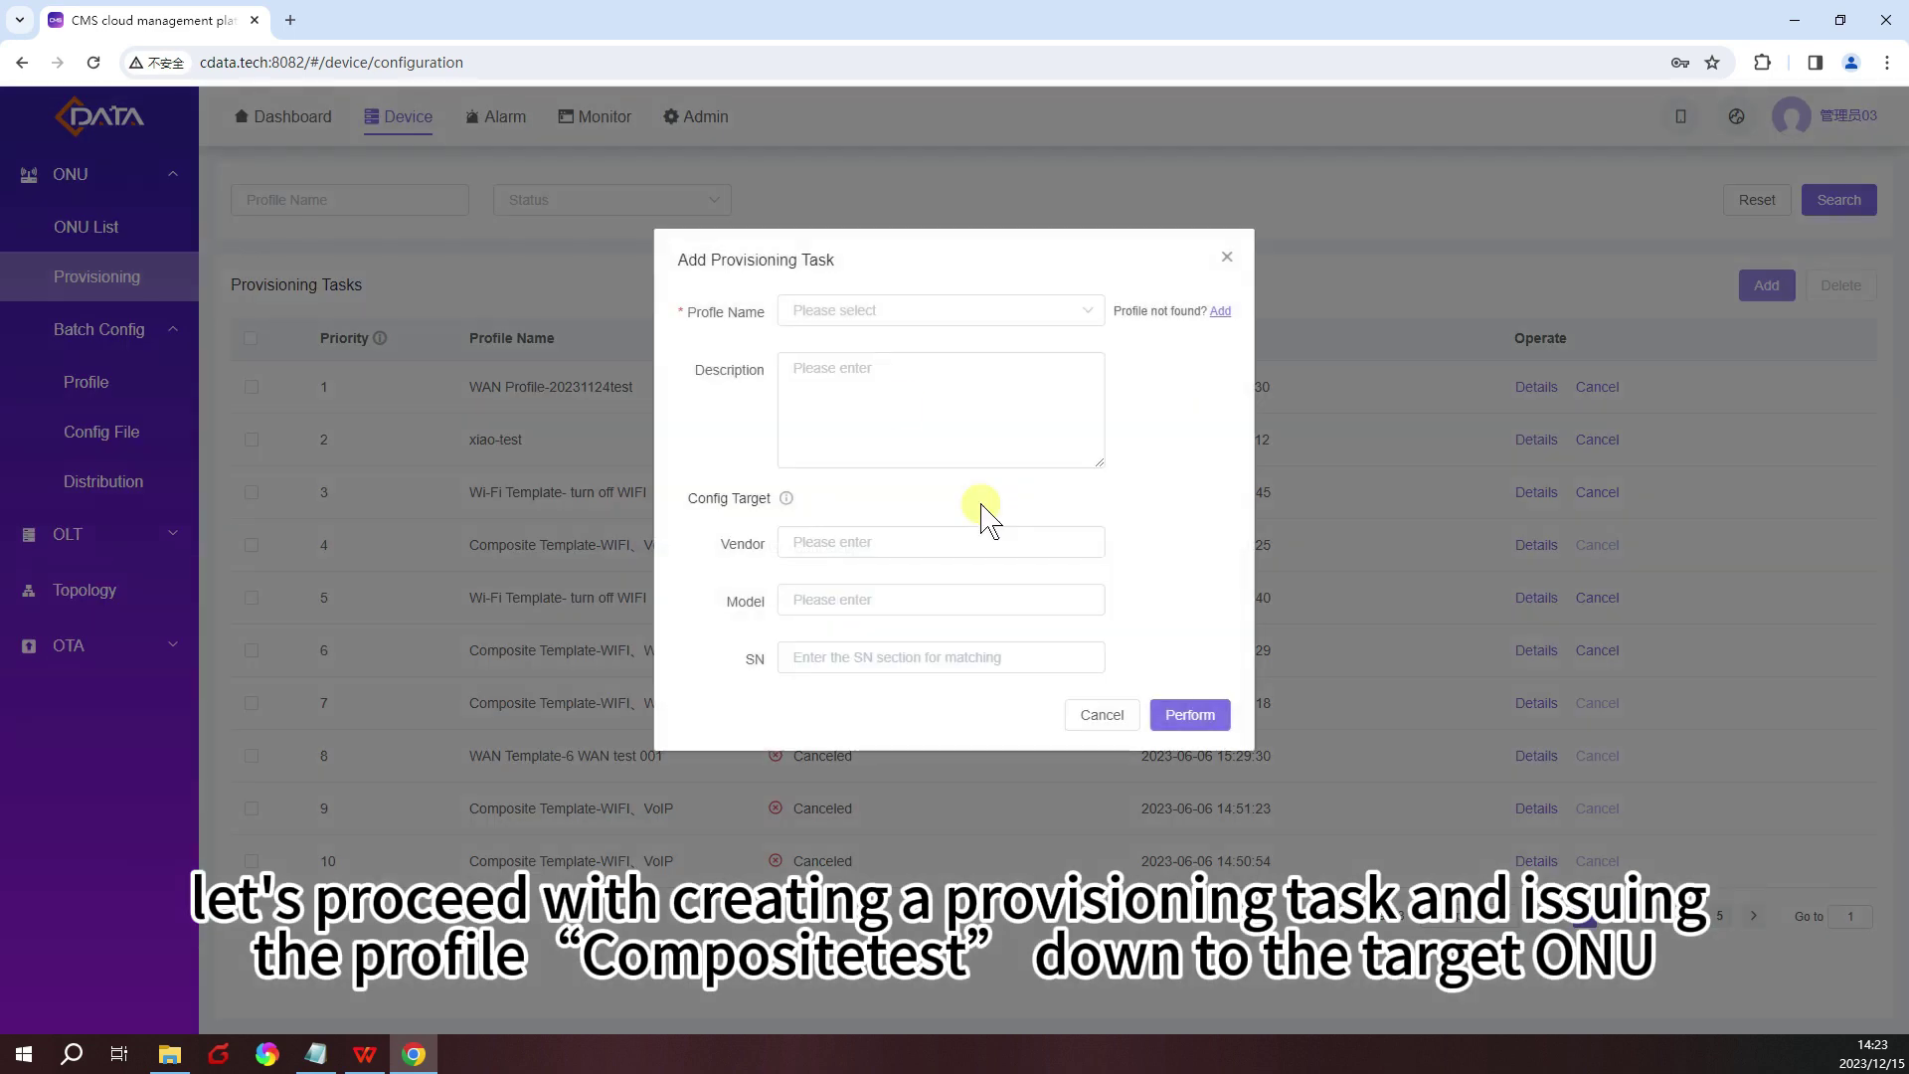
{"action": "left_click", "coordinate": [861, 312]}
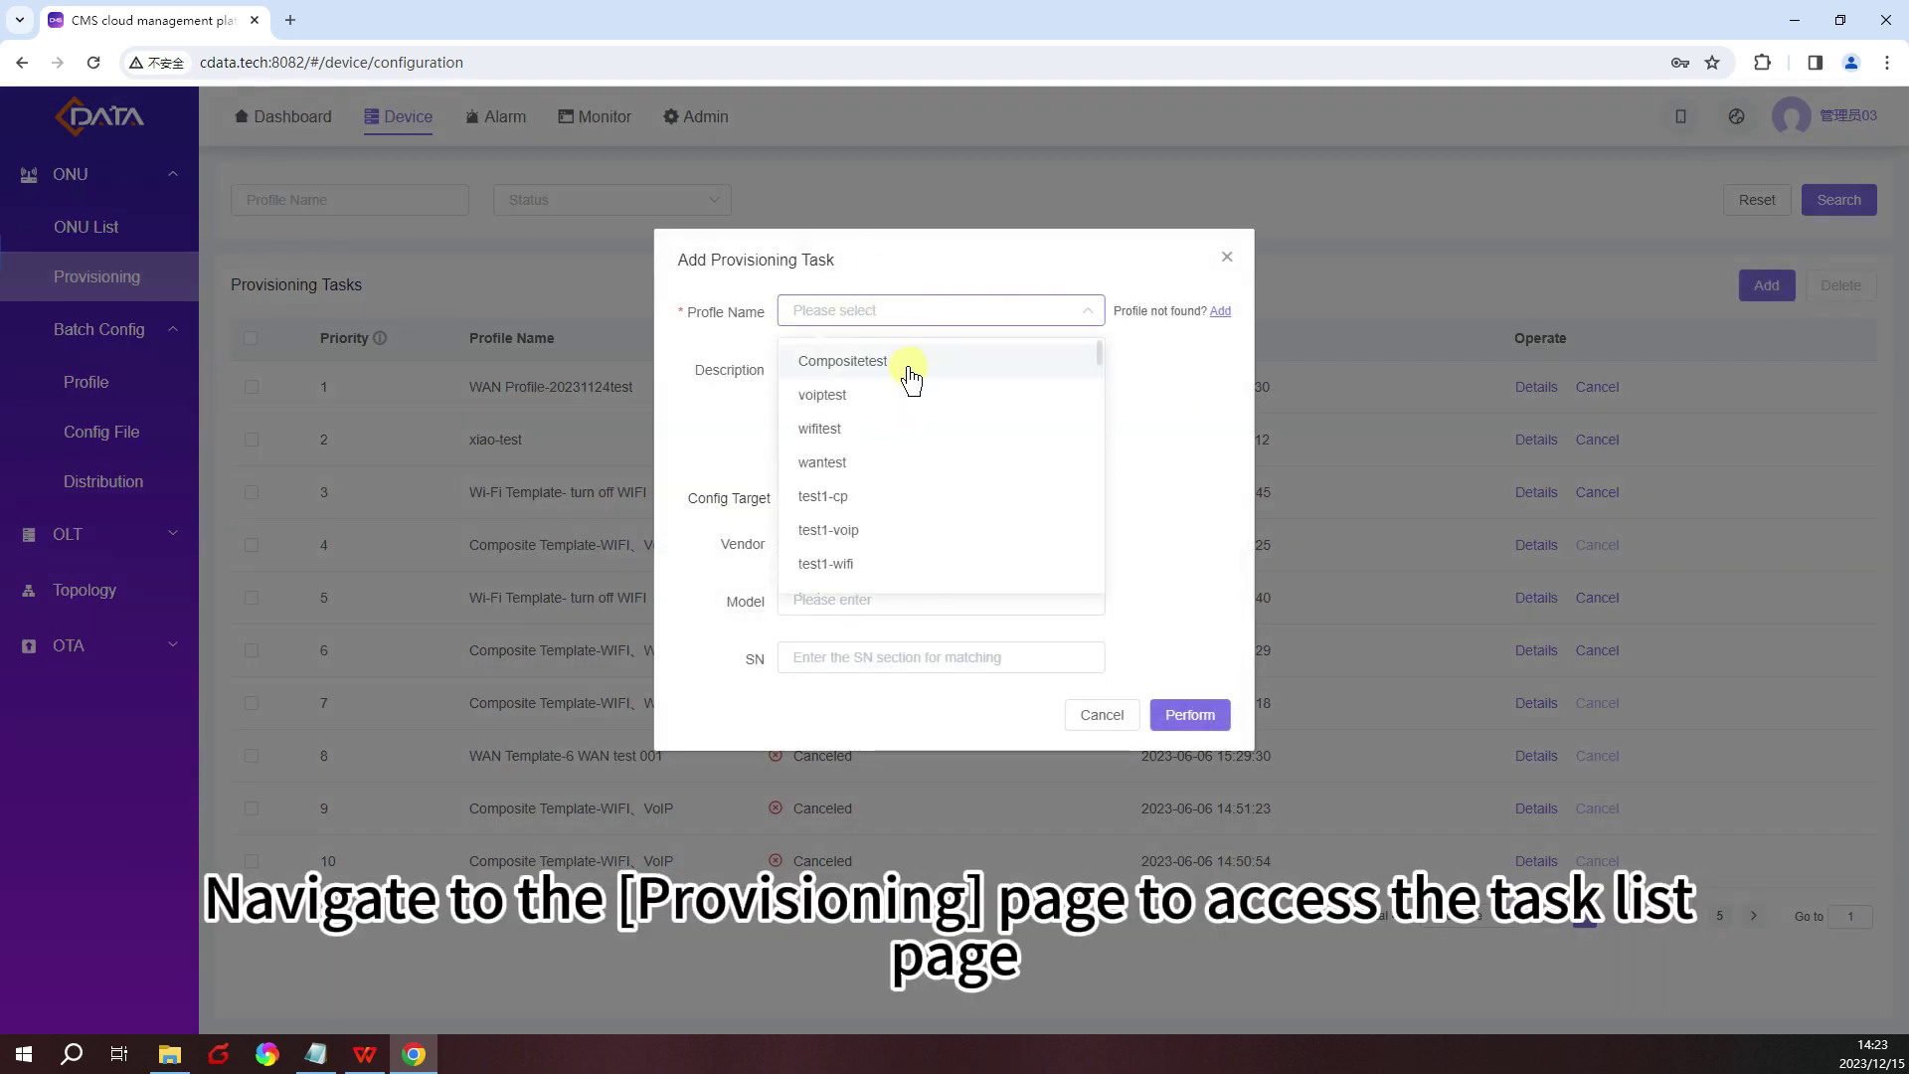
{"action": "left_click", "coordinate": [909, 378]}
{"action": "left_click", "coordinate": [826, 544]}
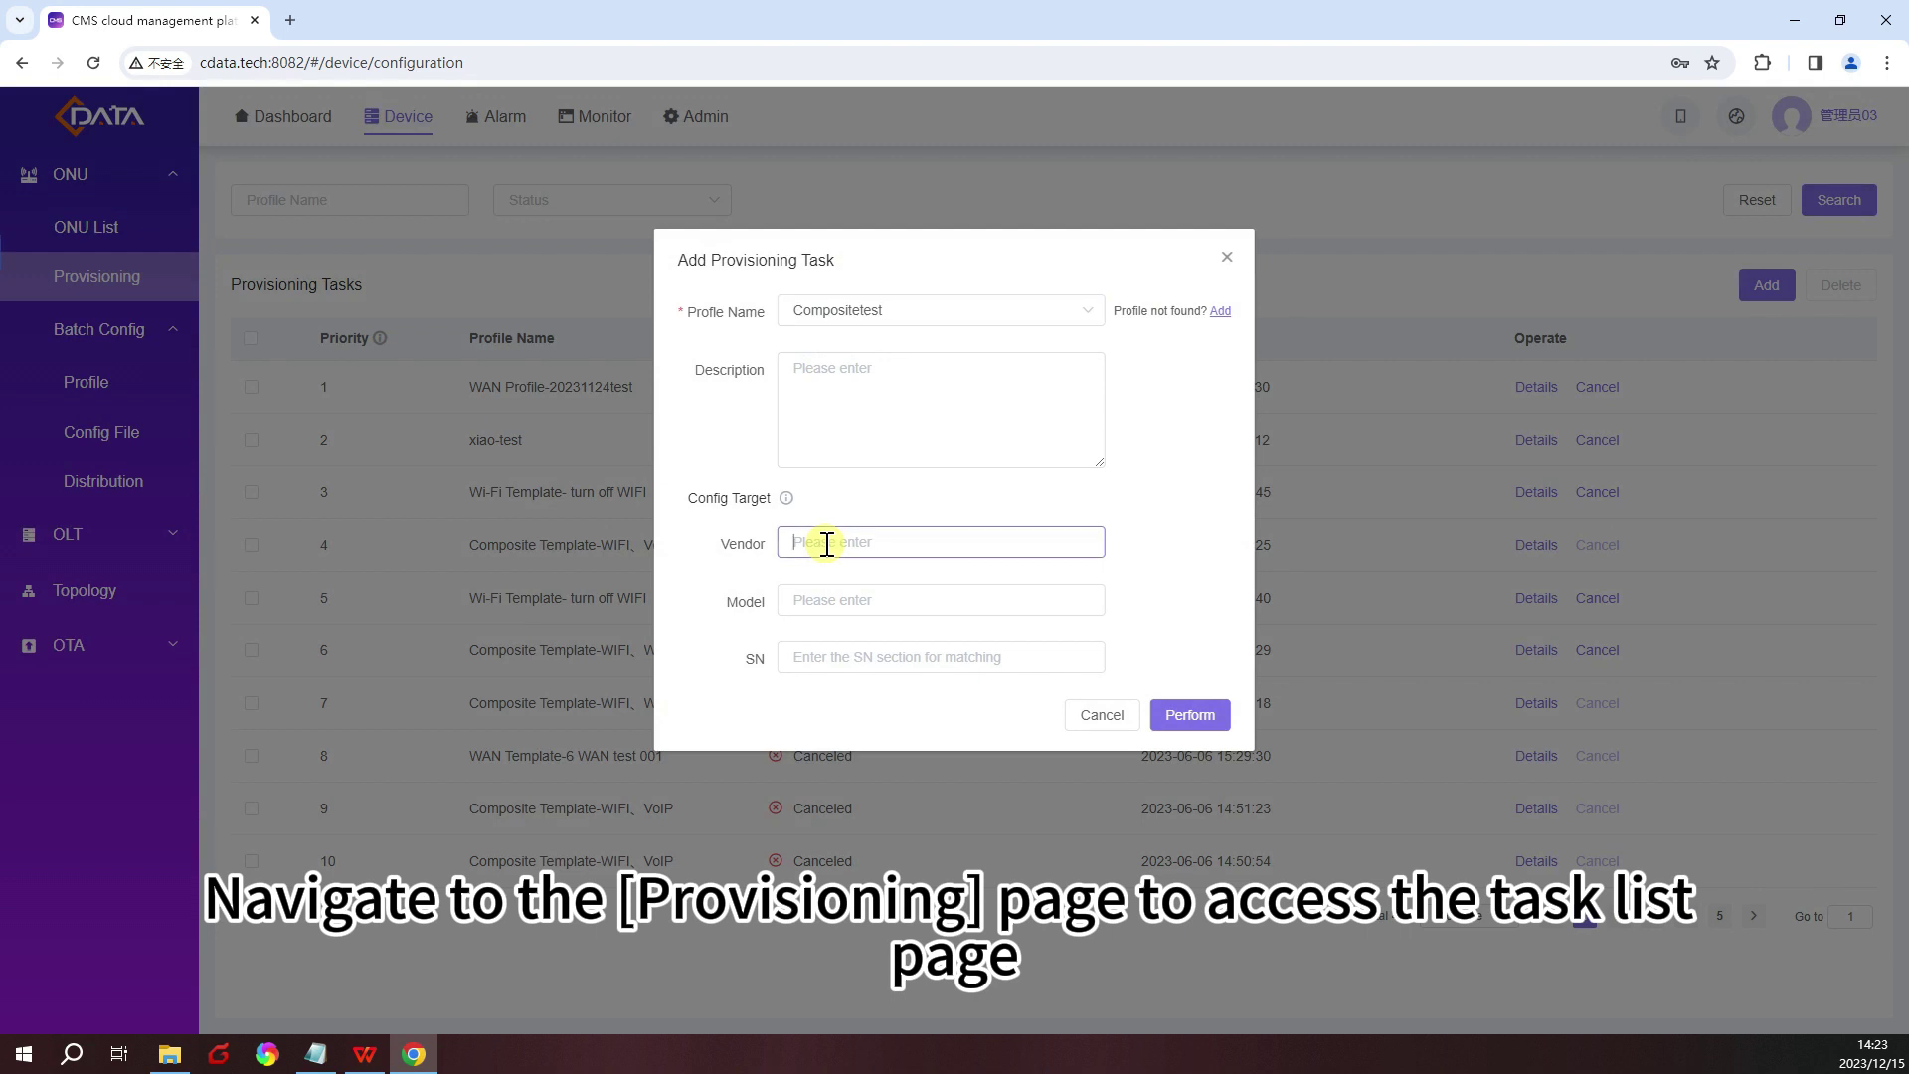
{"action": "type", "text": "xPON"}
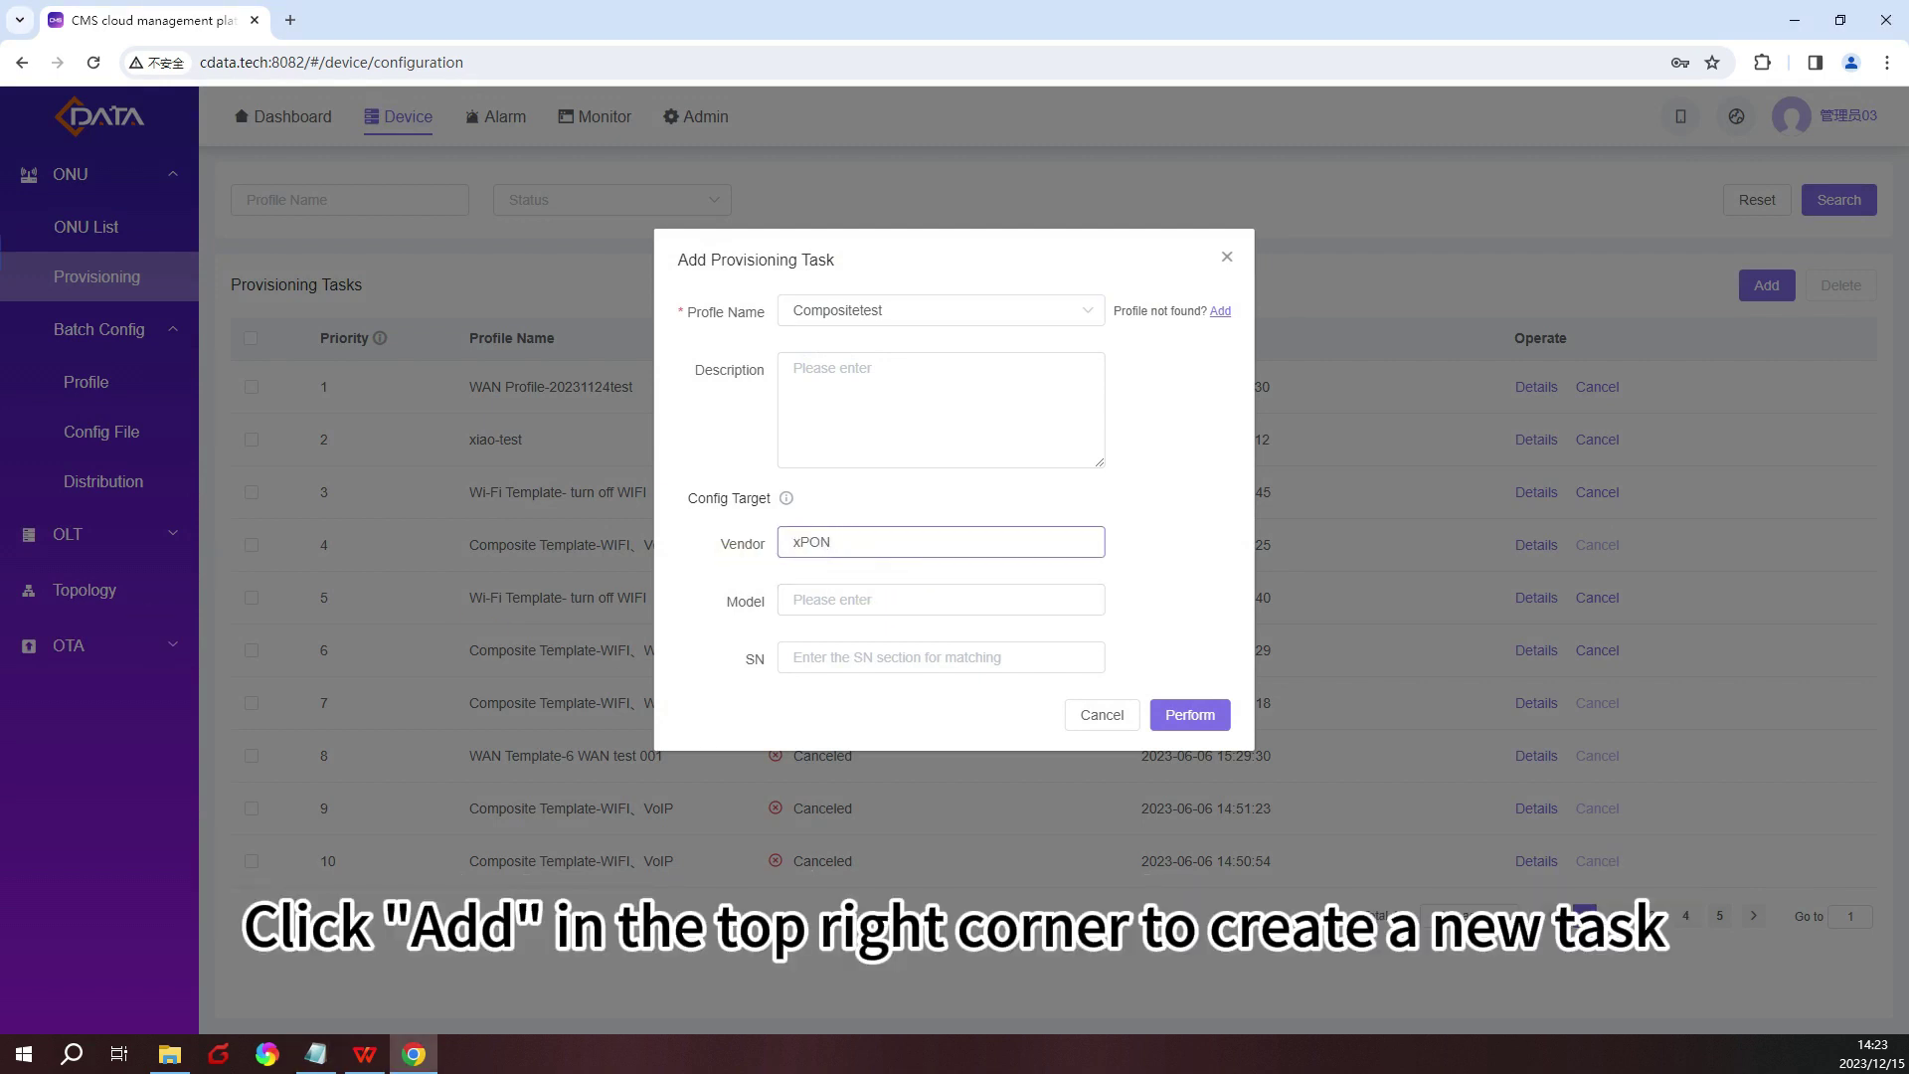
{"action": "left_click", "coordinate": [792, 600]}
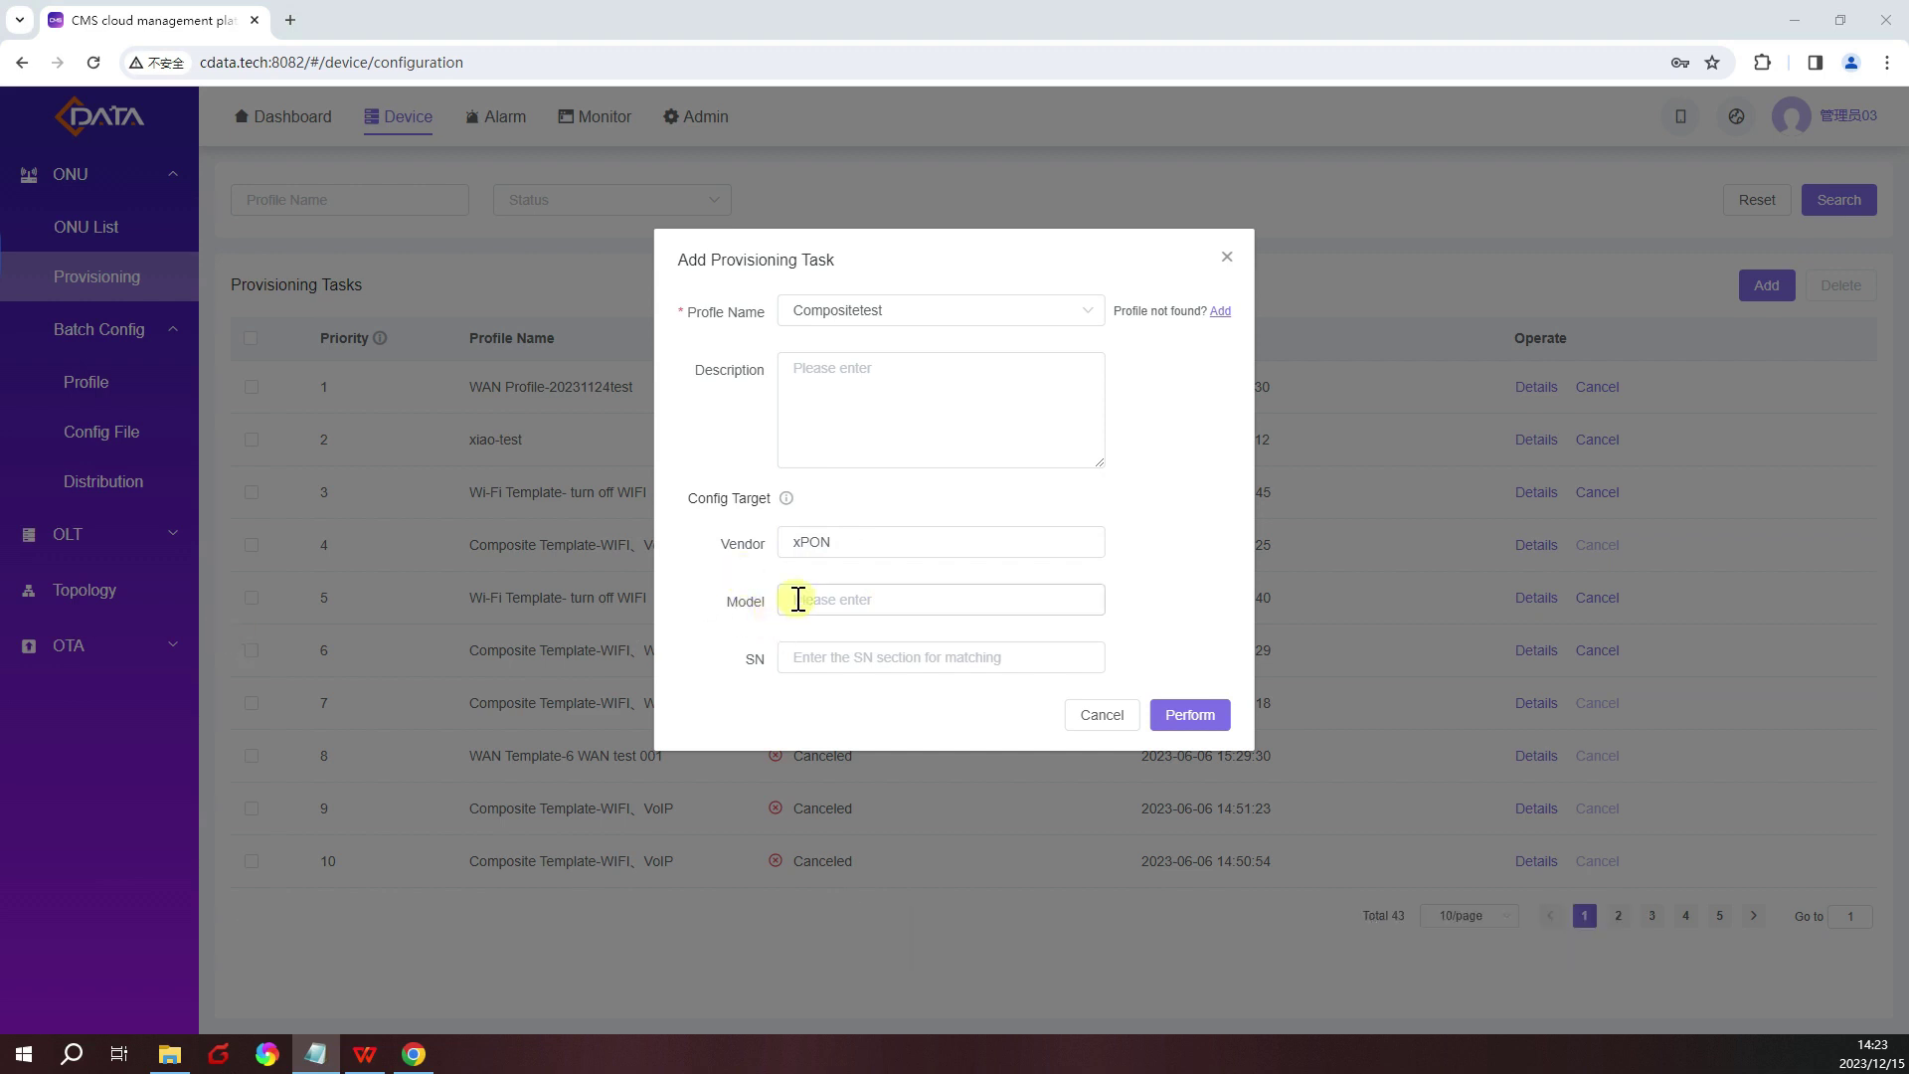
{"action": "type", "text": "FD604GW-DX-RD10"}
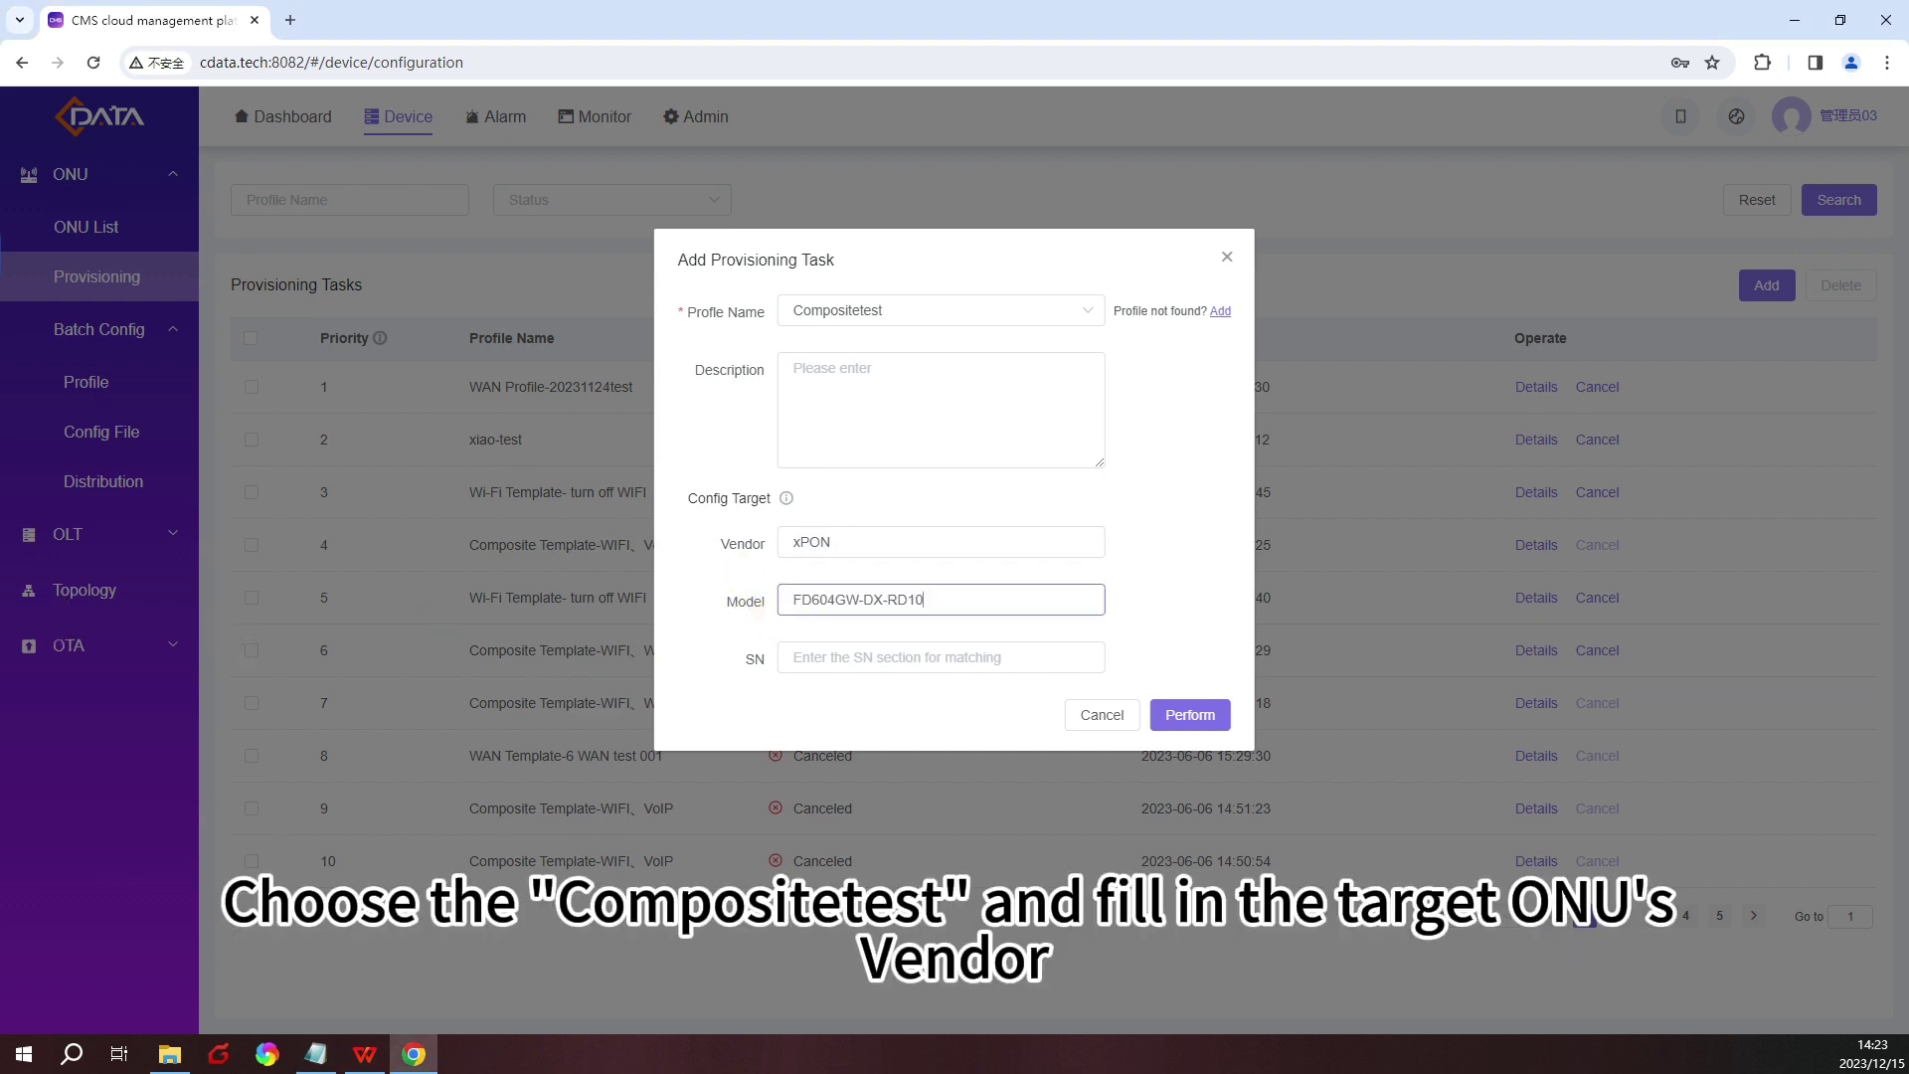
{"action": "key", "text": "alt+Tab"}
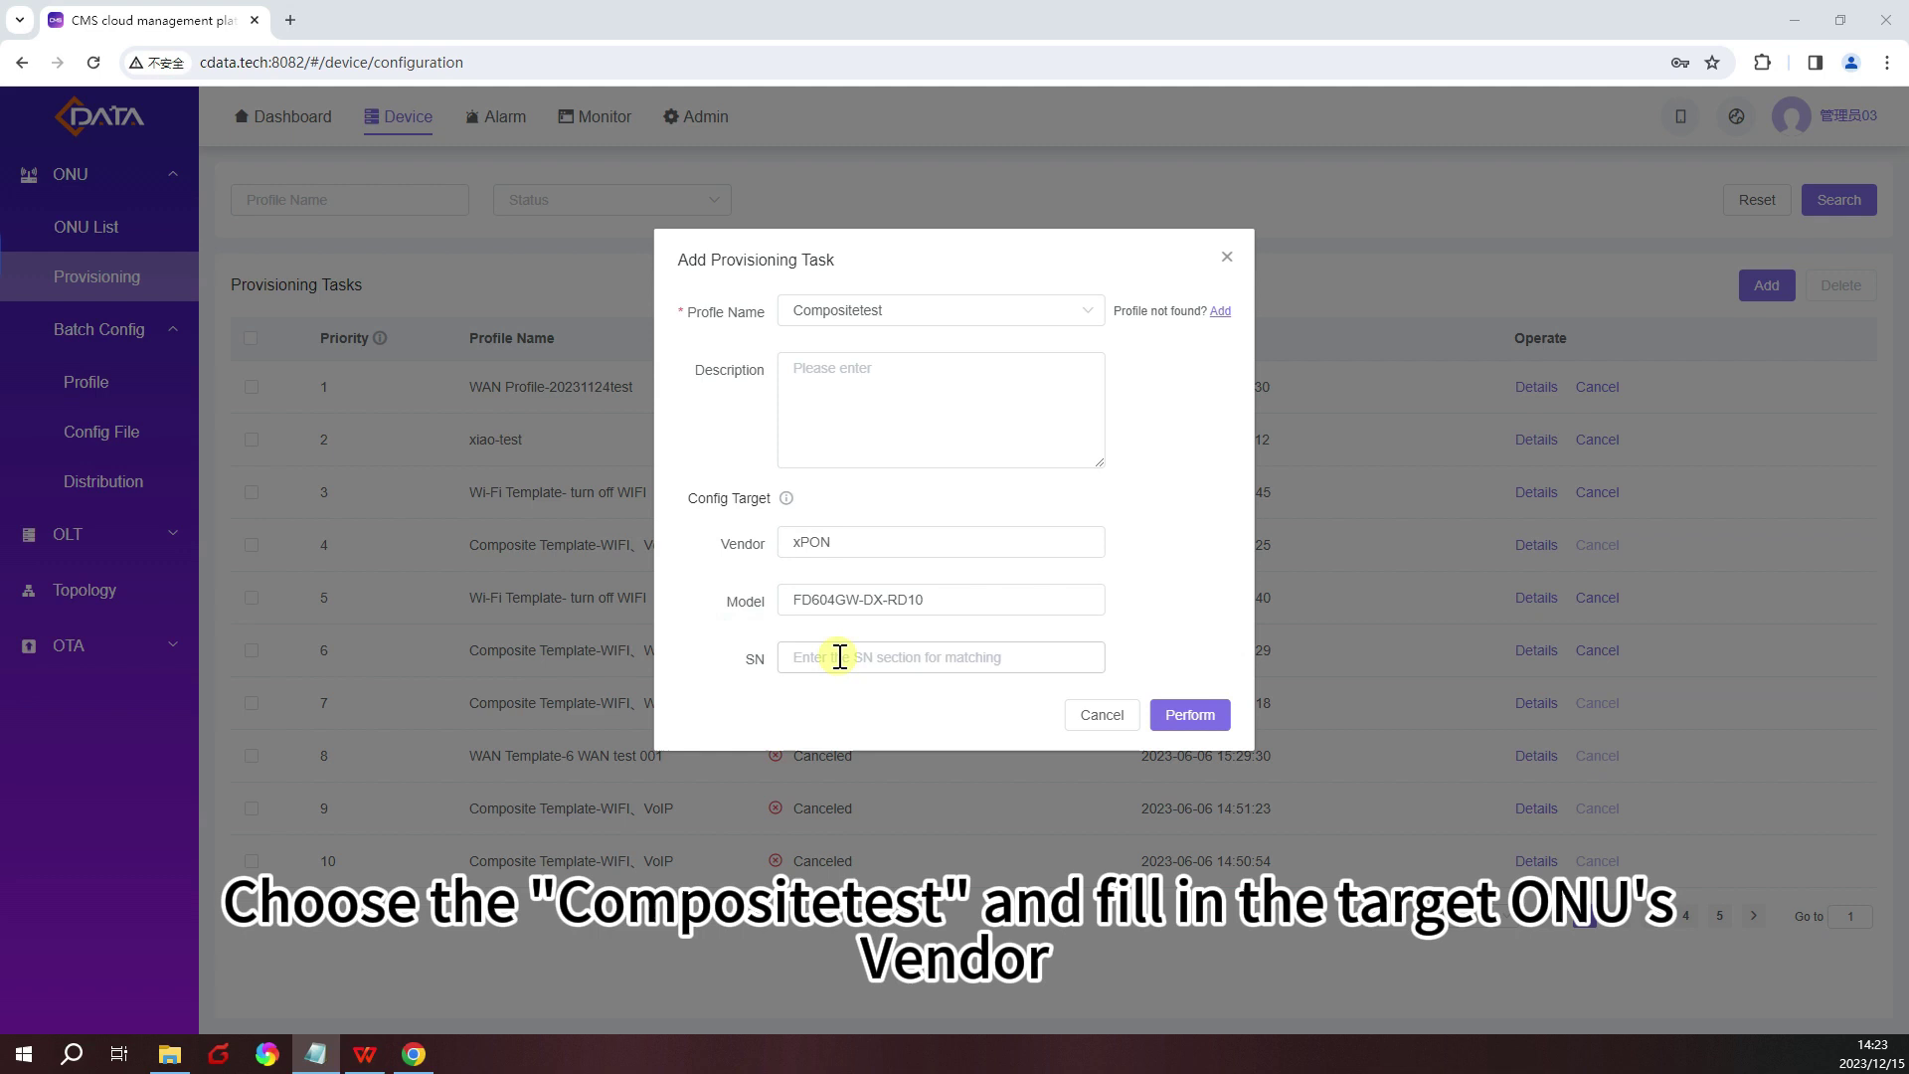
{"action": "left_click", "coordinate": [940, 670]}
{"action": "key", "text": "ctrl+v"}
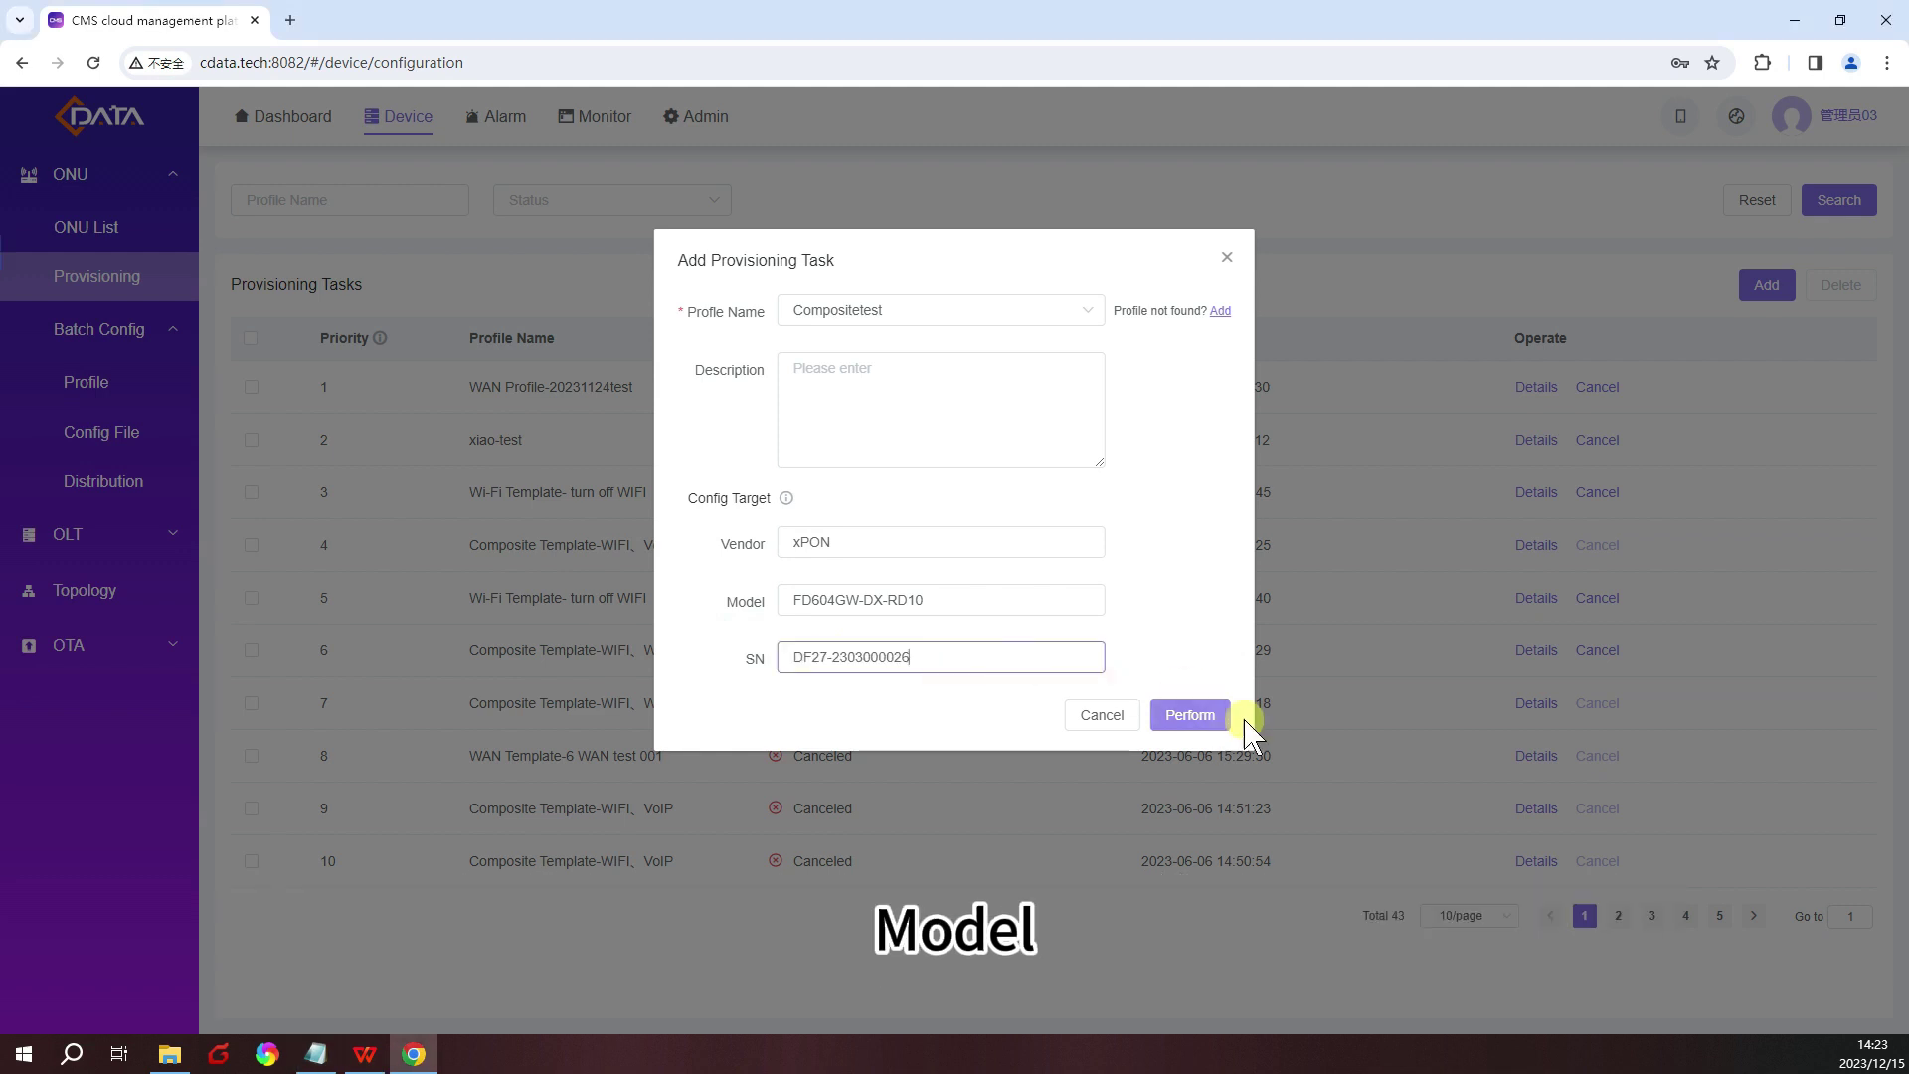
{"action": "left_click", "coordinate": [1190, 721]}
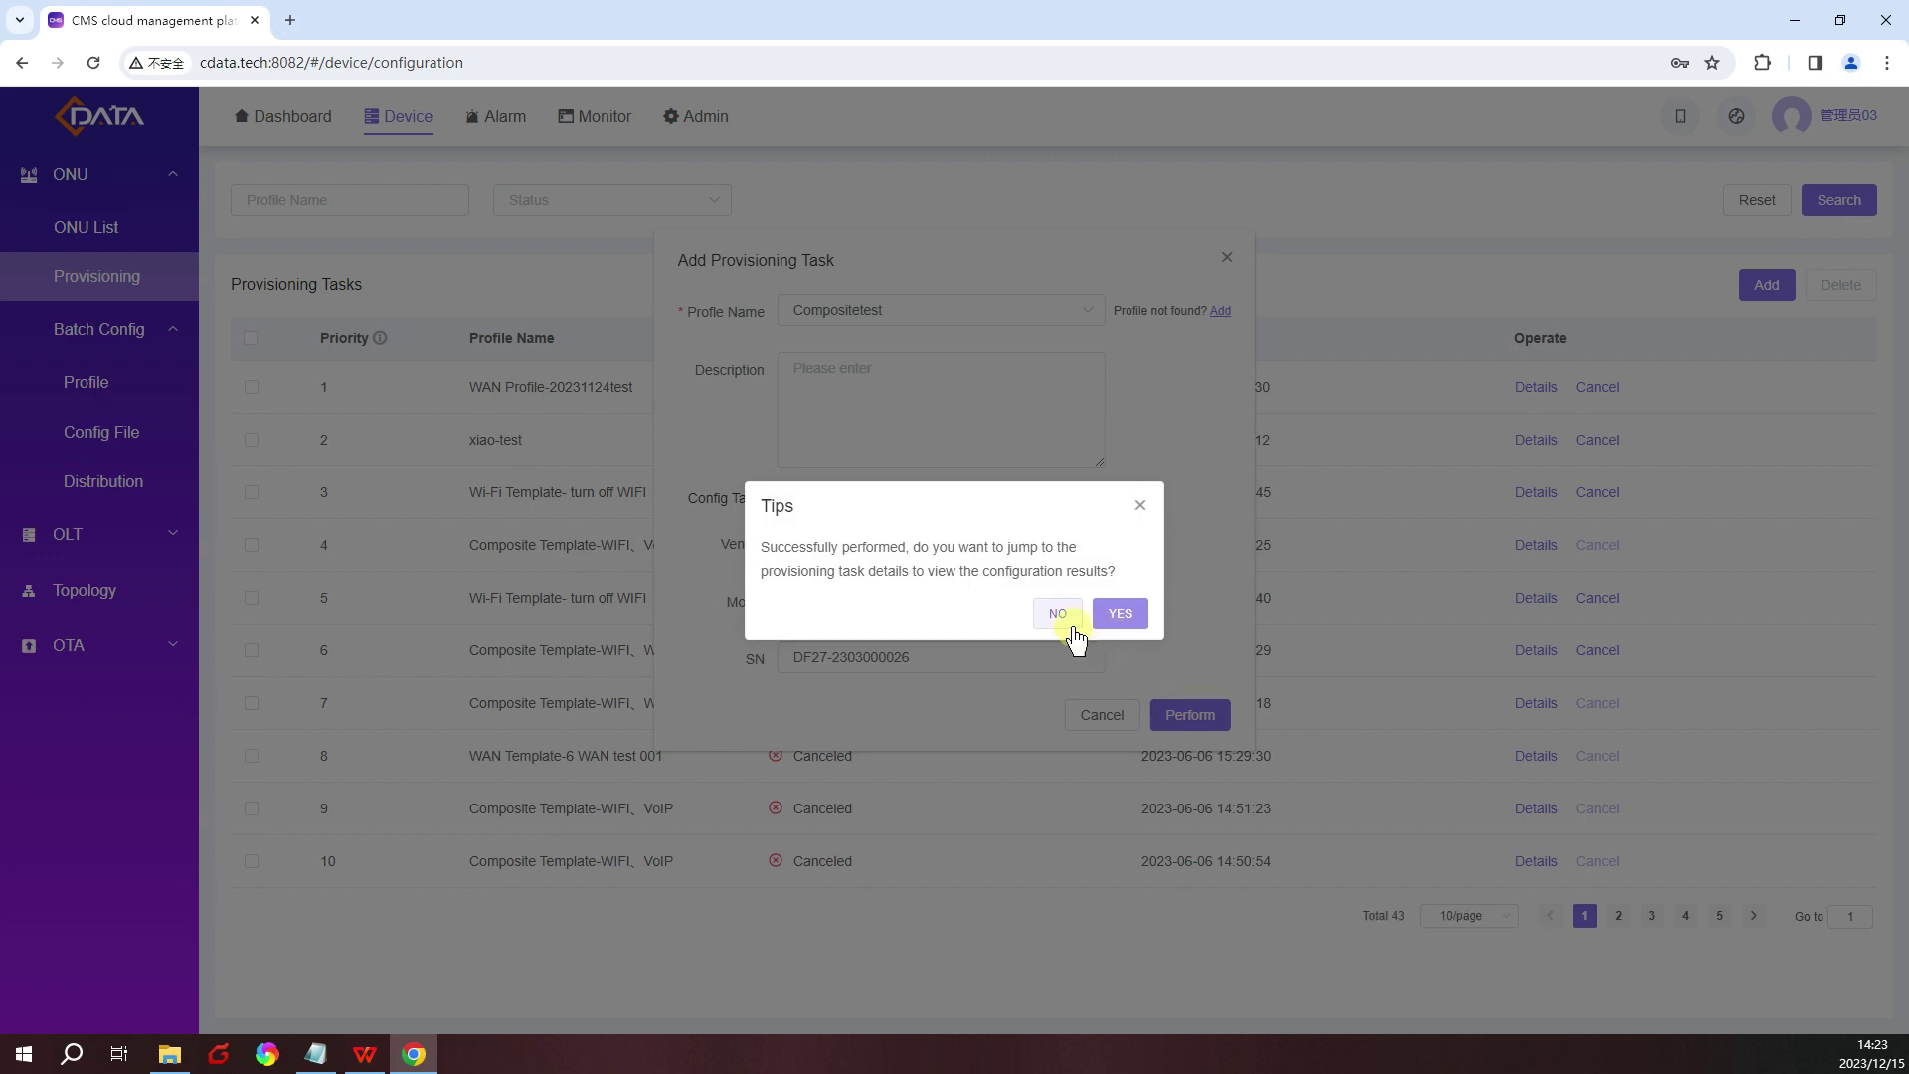
{"action": "left_click", "coordinate": [1060, 619]}
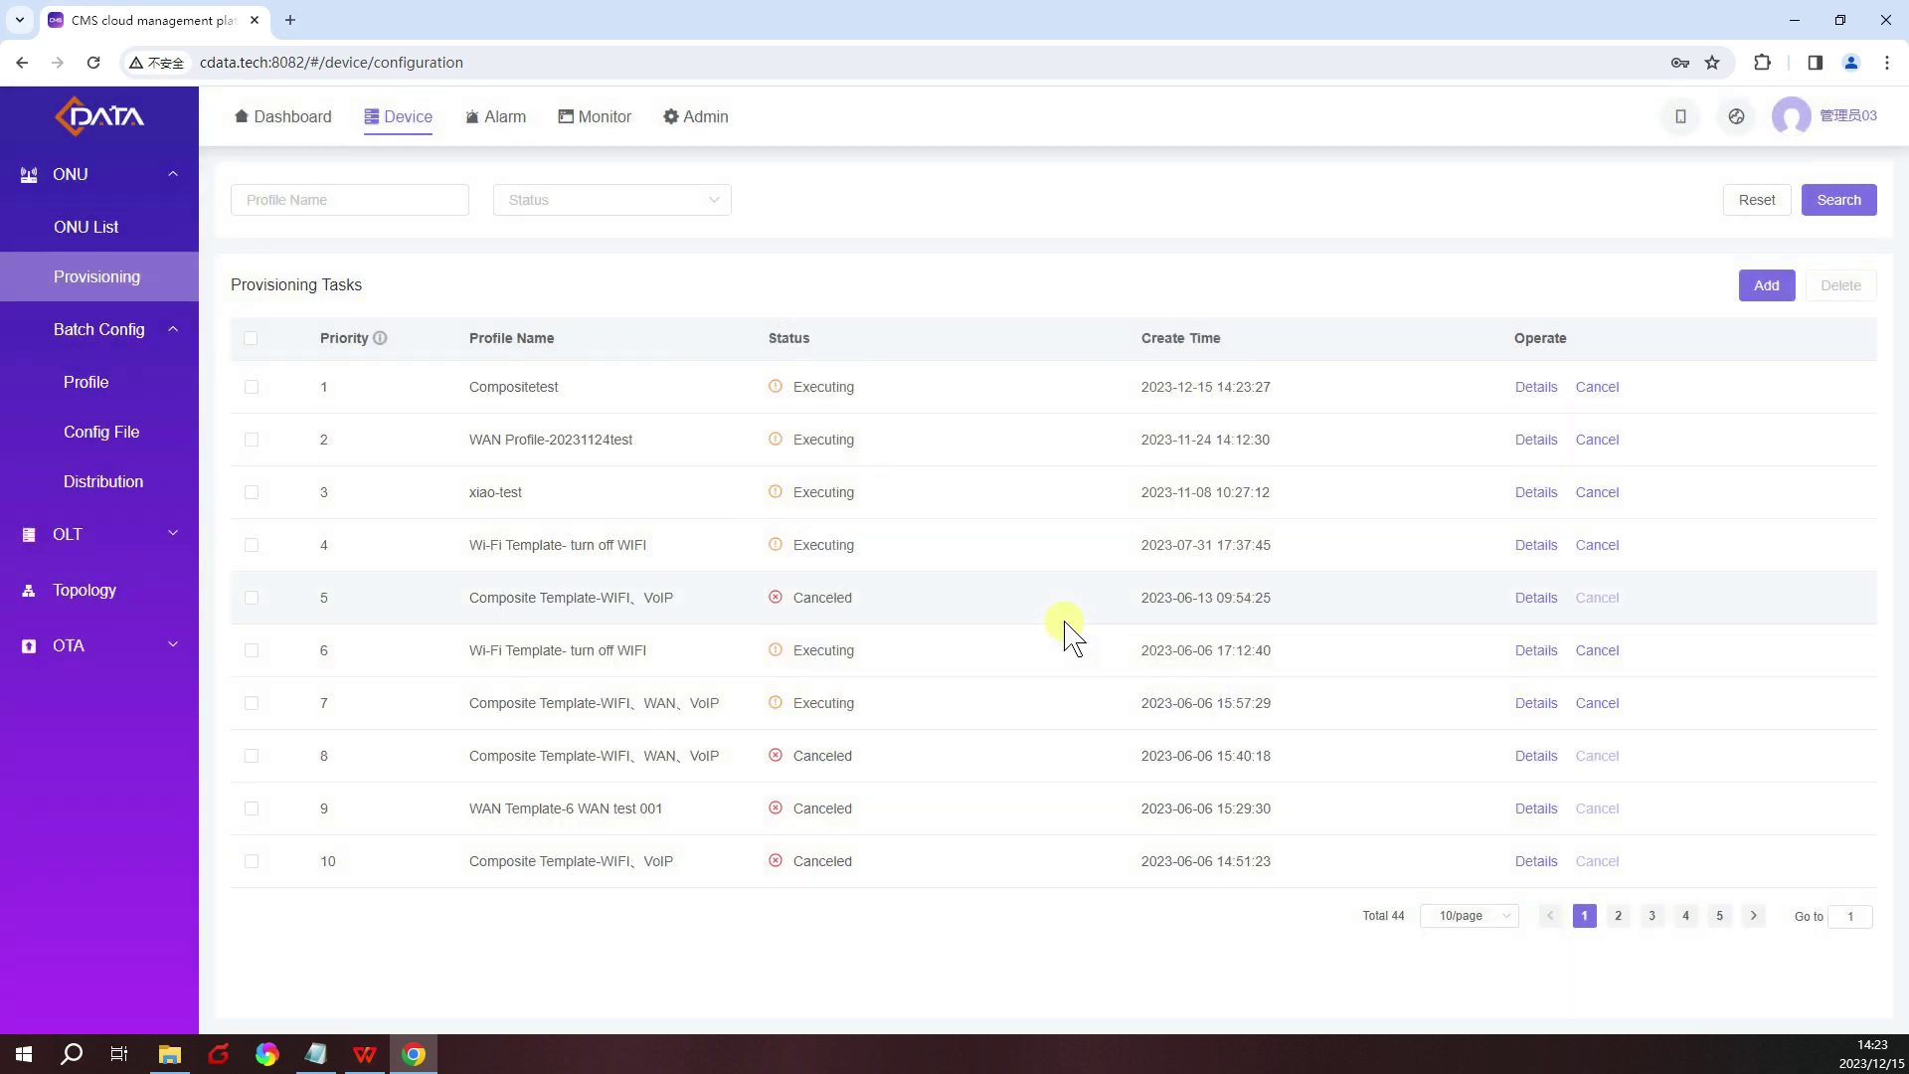
{"action": "left_click", "coordinate": [99, 231]}
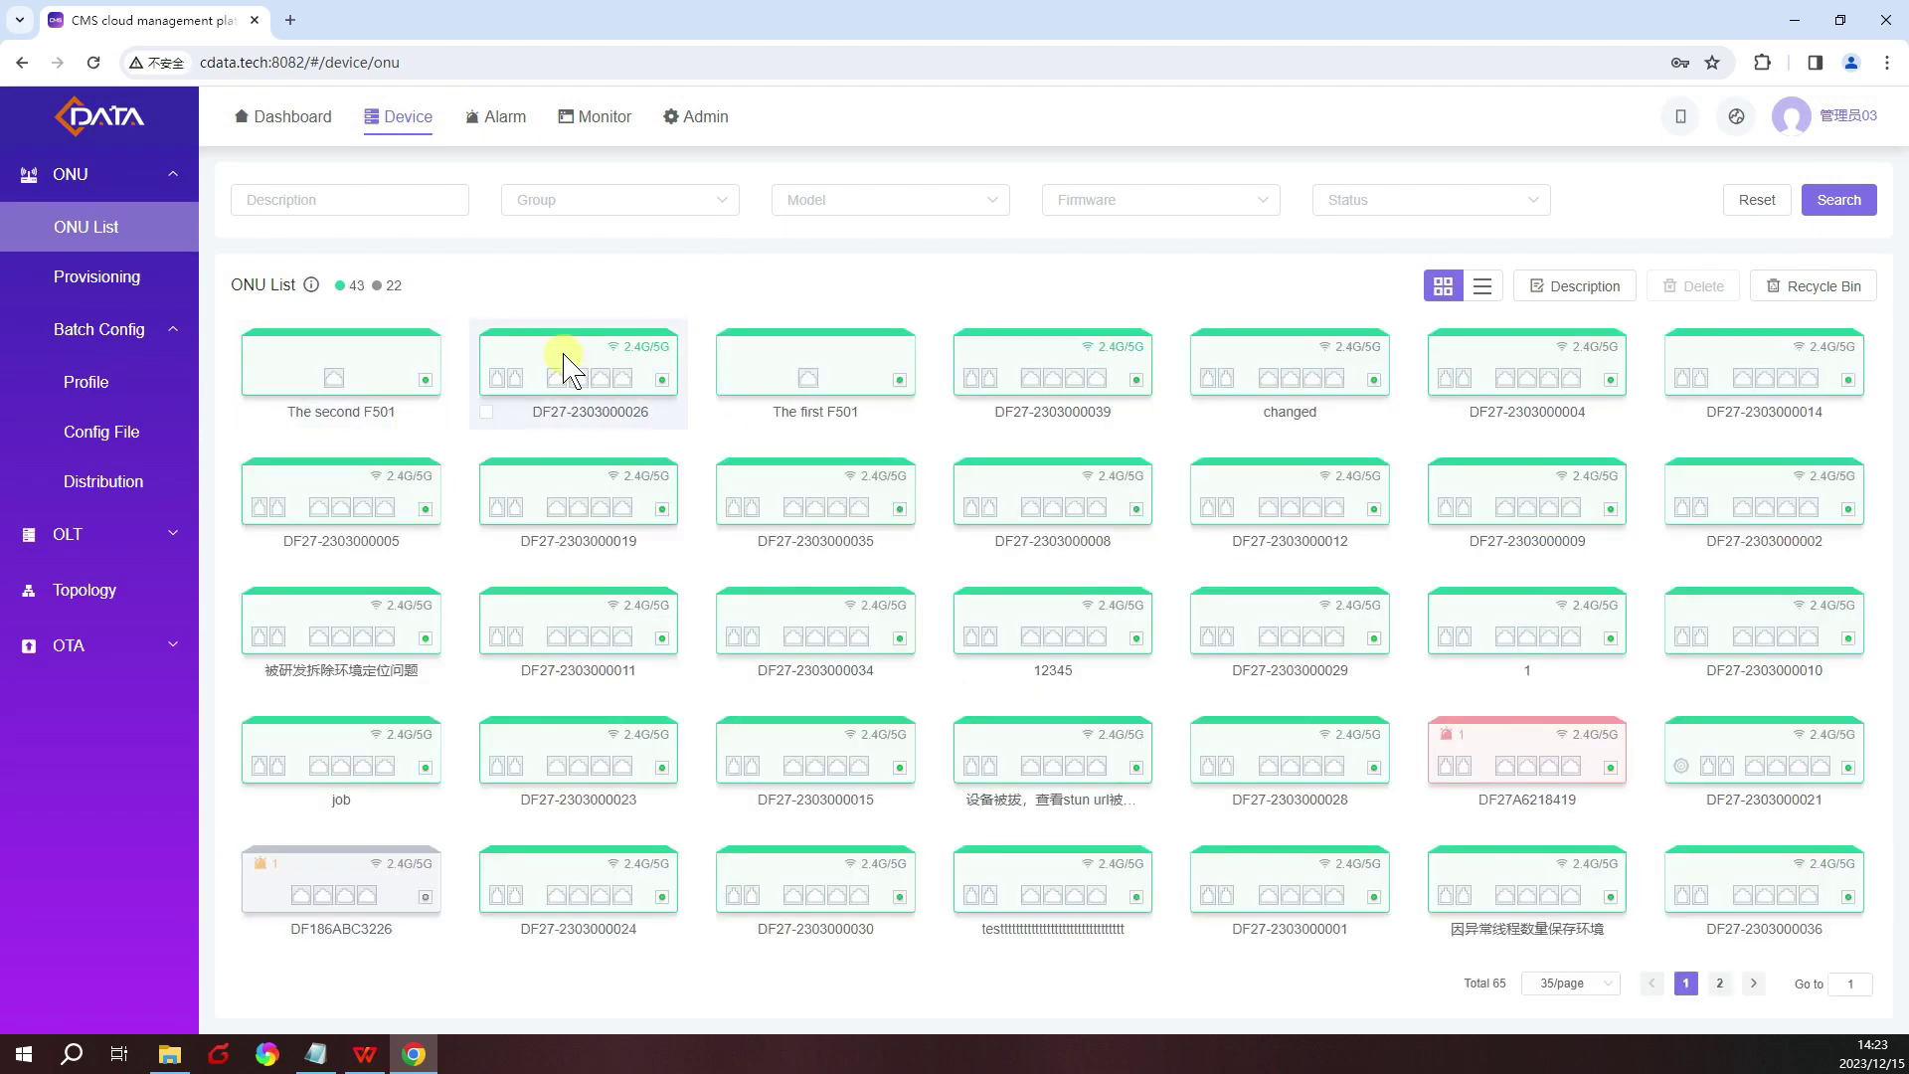
{"action": "left_click", "coordinate": [566, 368]}
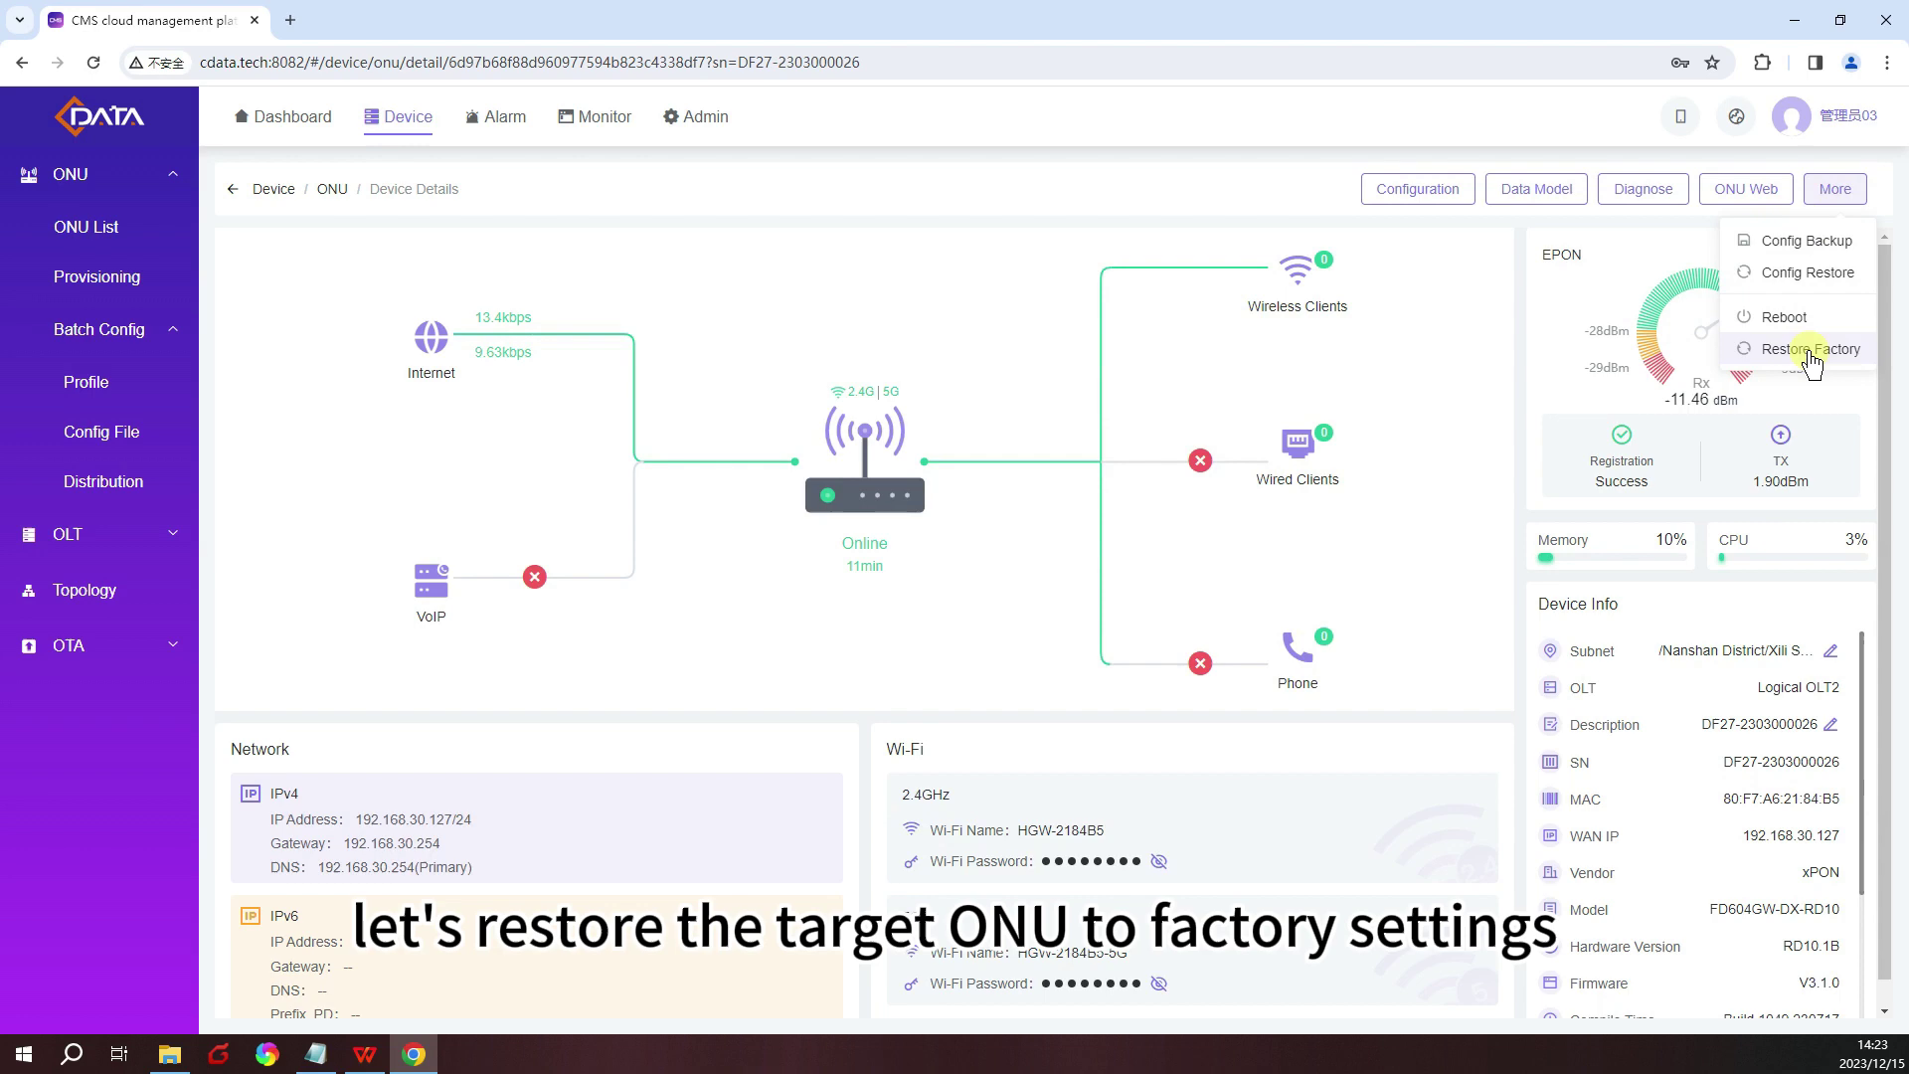
{"action": "left_click", "coordinate": [1810, 350]}
{"action": "left_click", "coordinate": [874, 597]}
{"action": "type", "text": "RESET"}
{"action": "left_click", "coordinate": [993, 646]}
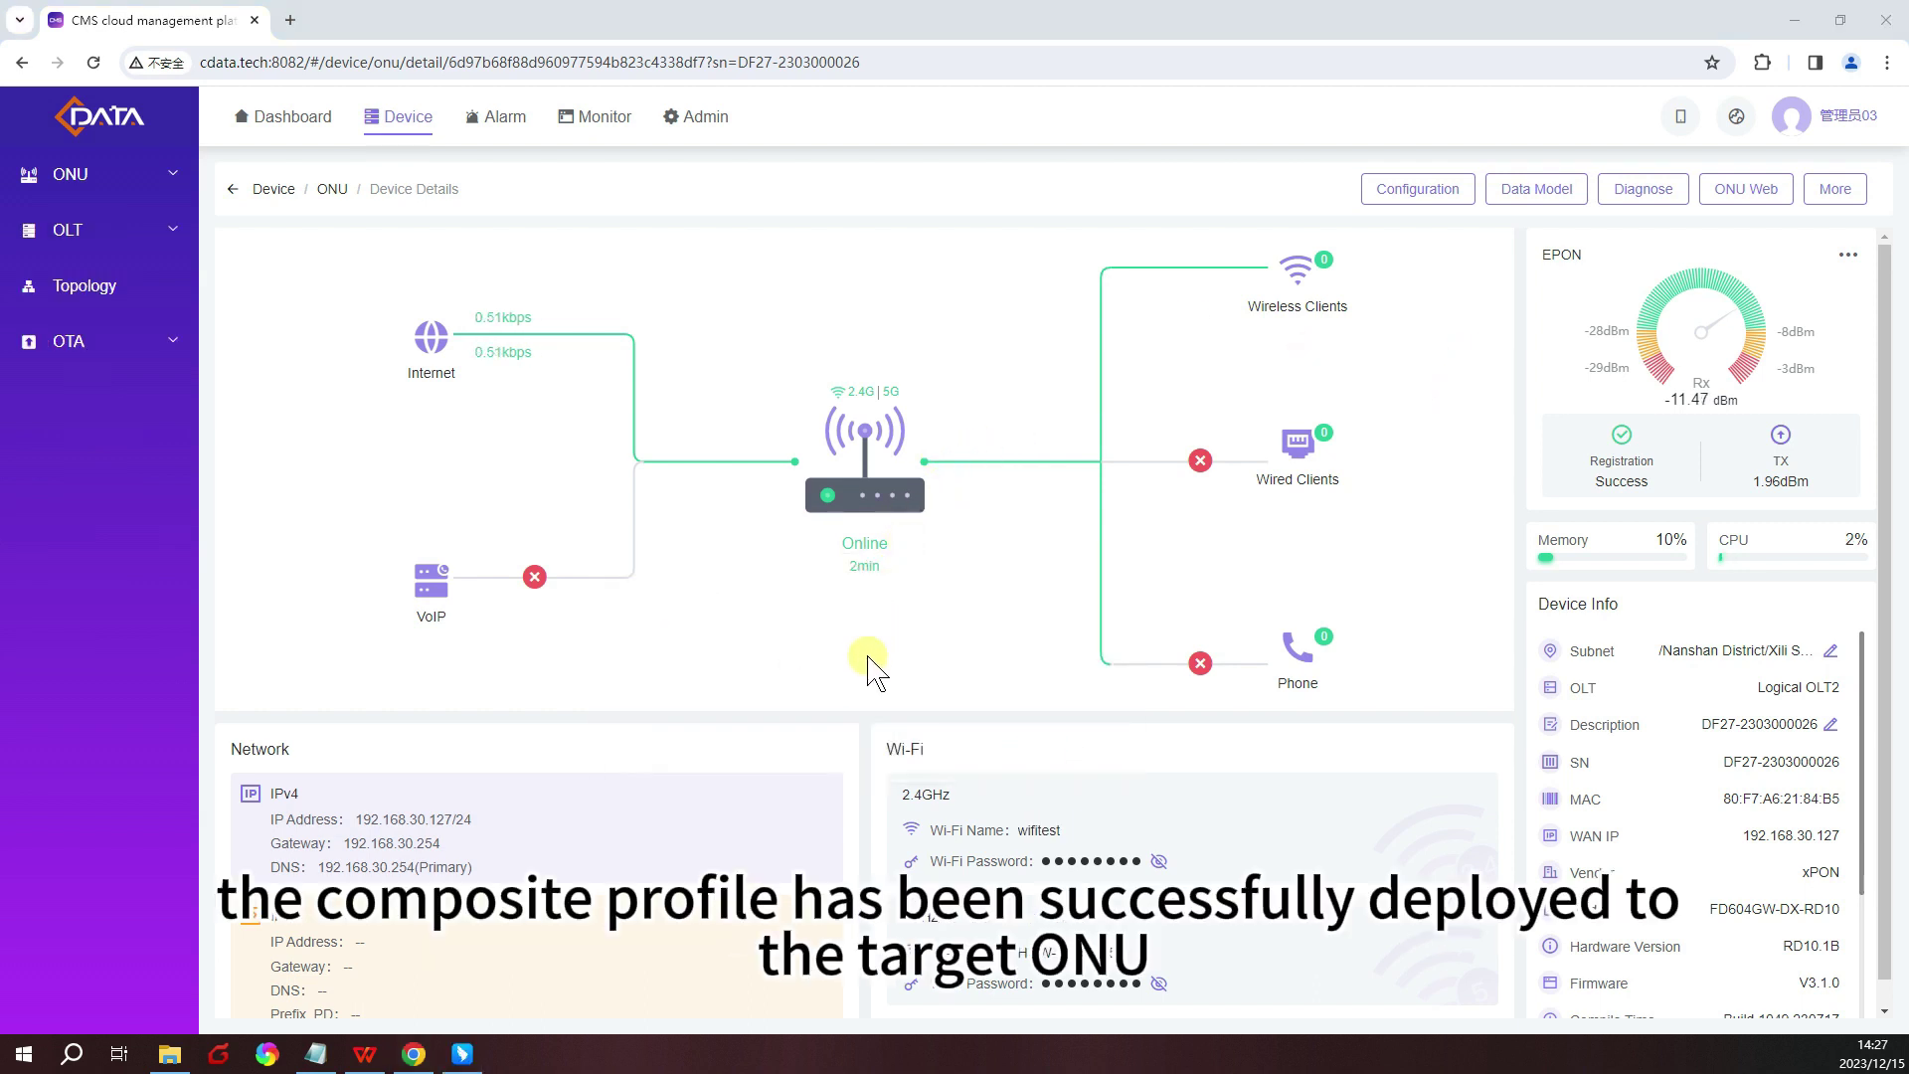
{"action": "scroll", "coordinate": [867, 661], "scroll_direction": "down", "scroll_amount": 1}
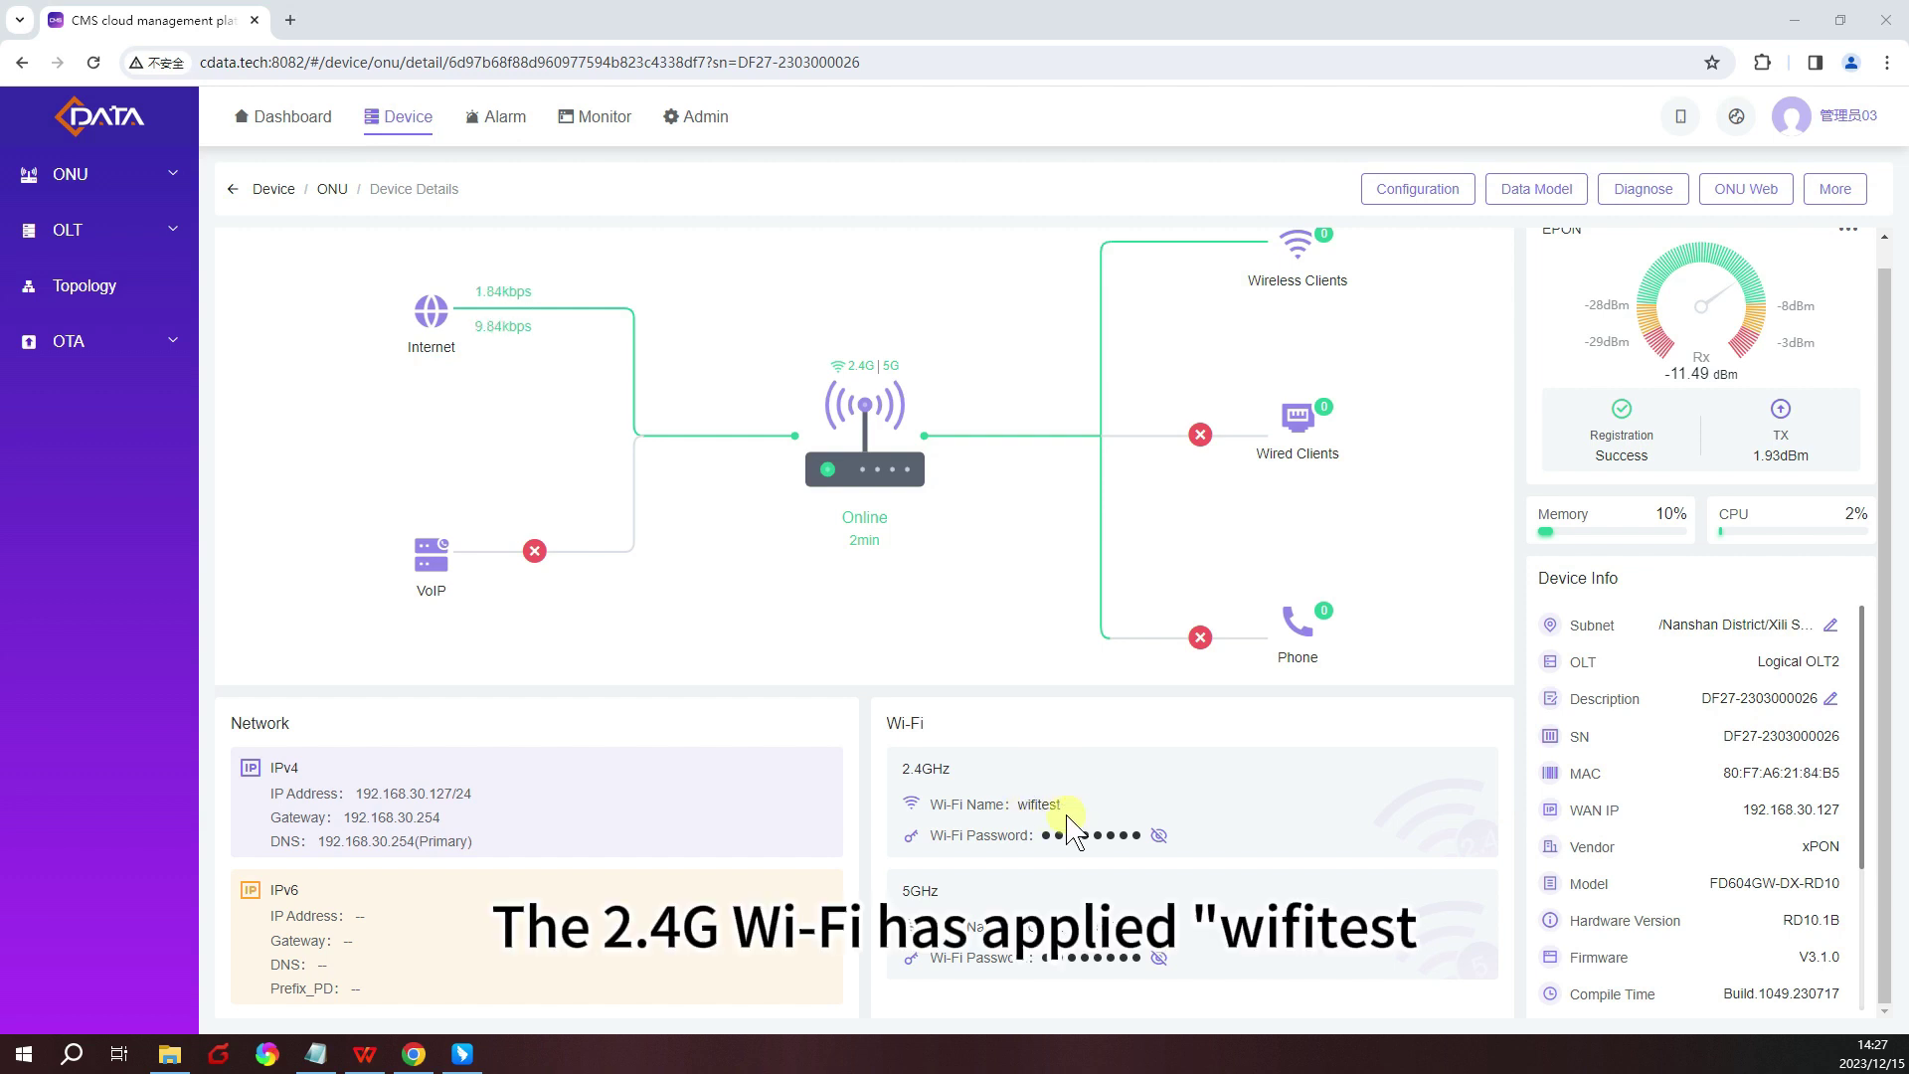
{"action": "left_click", "coordinate": [1157, 837]}
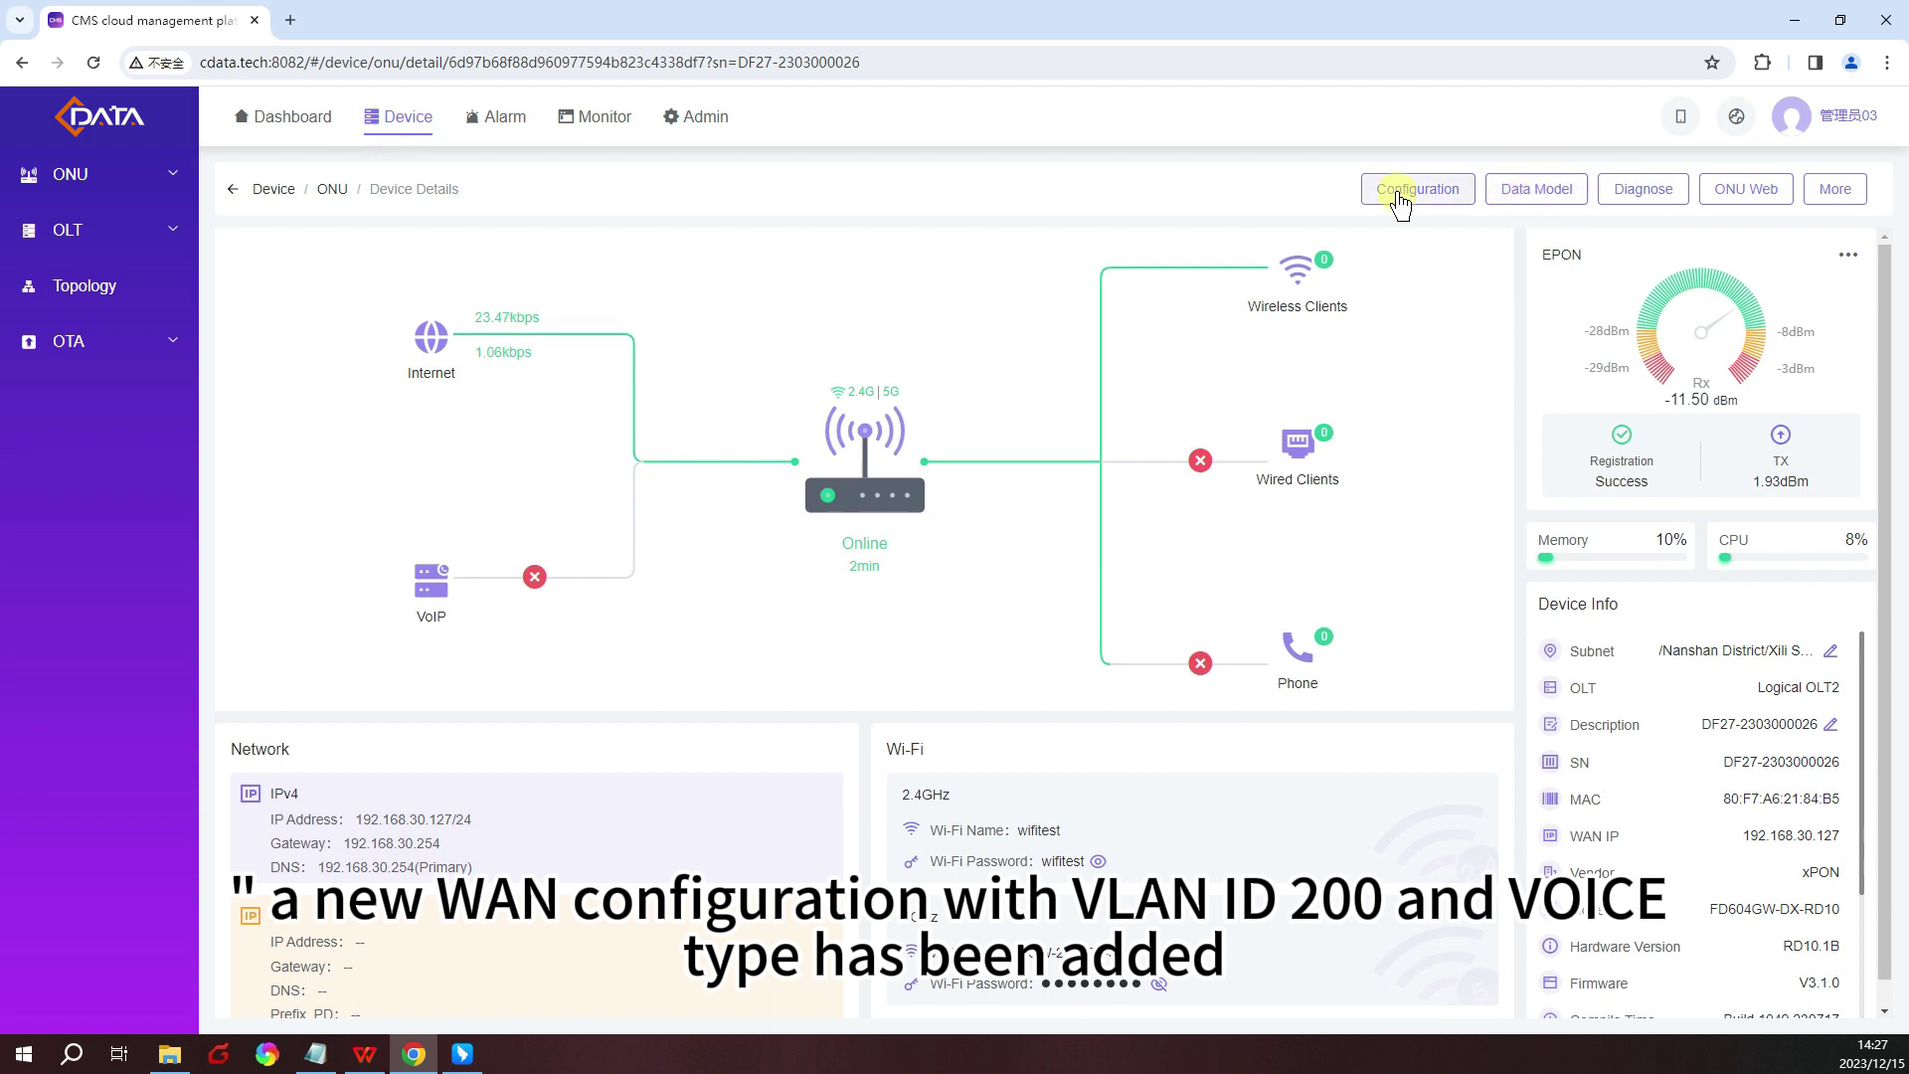
{"action": "left_click", "coordinate": [1401, 191]}
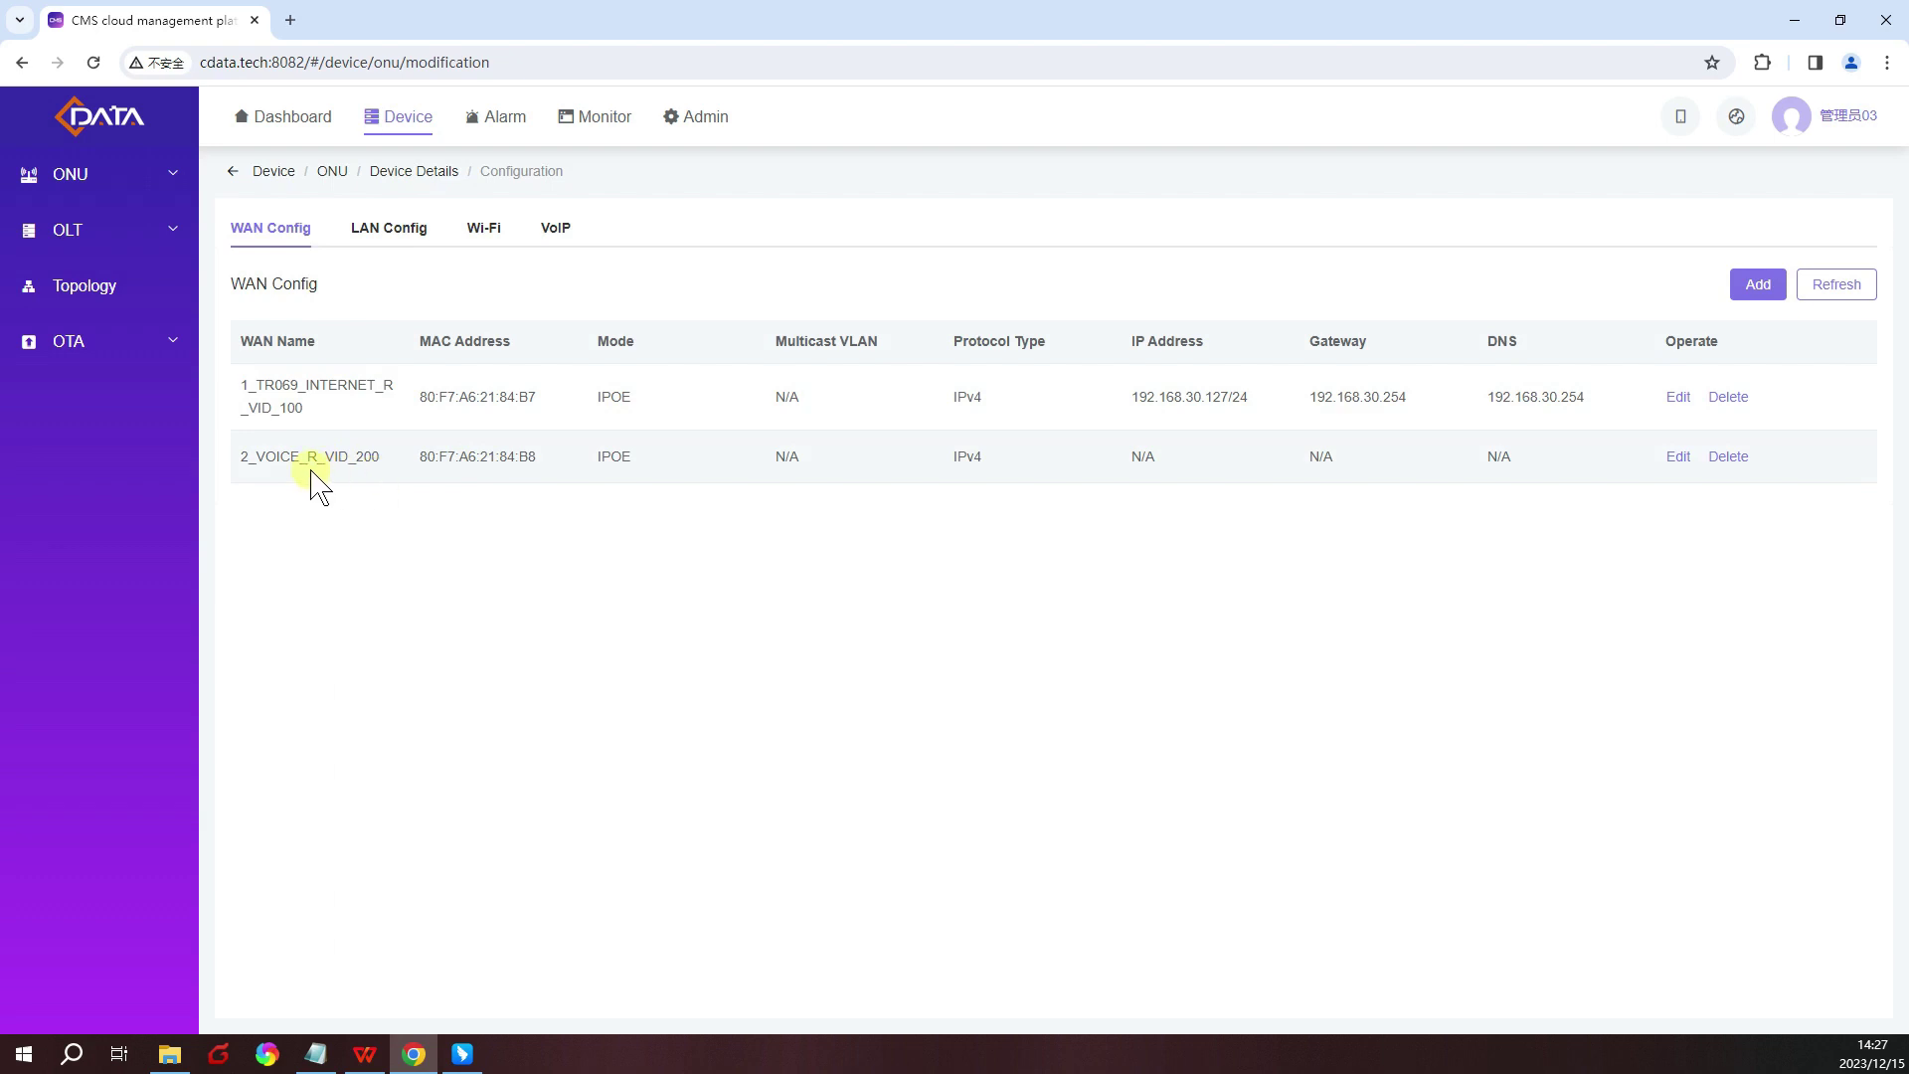
{"action": "left_click", "coordinate": [552, 229]}
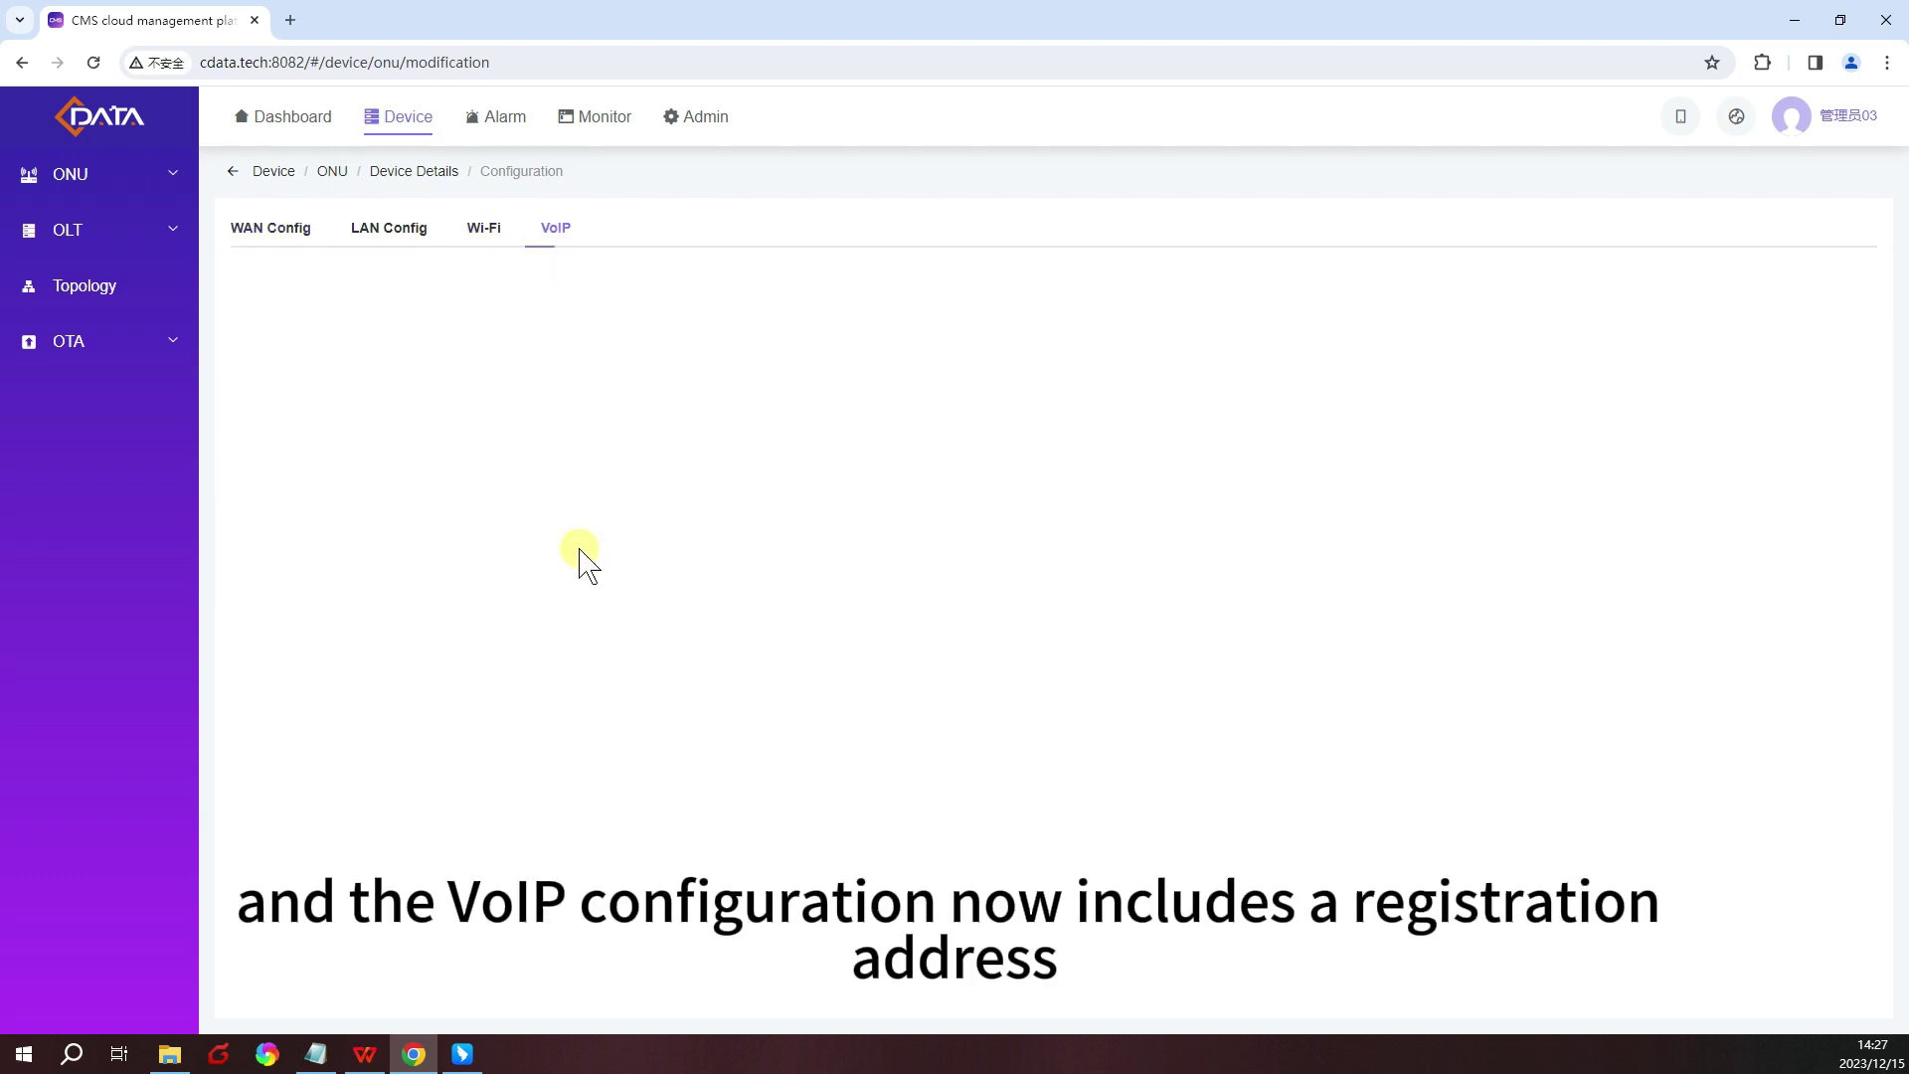
{"action": "scroll", "coordinate": [562, 636], "scroll_direction": "down", "scroll_amount": 4}
{"action": "scroll", "coordinate": [560, 651], "scroll_direction": "down", "scroll_amount": 2}
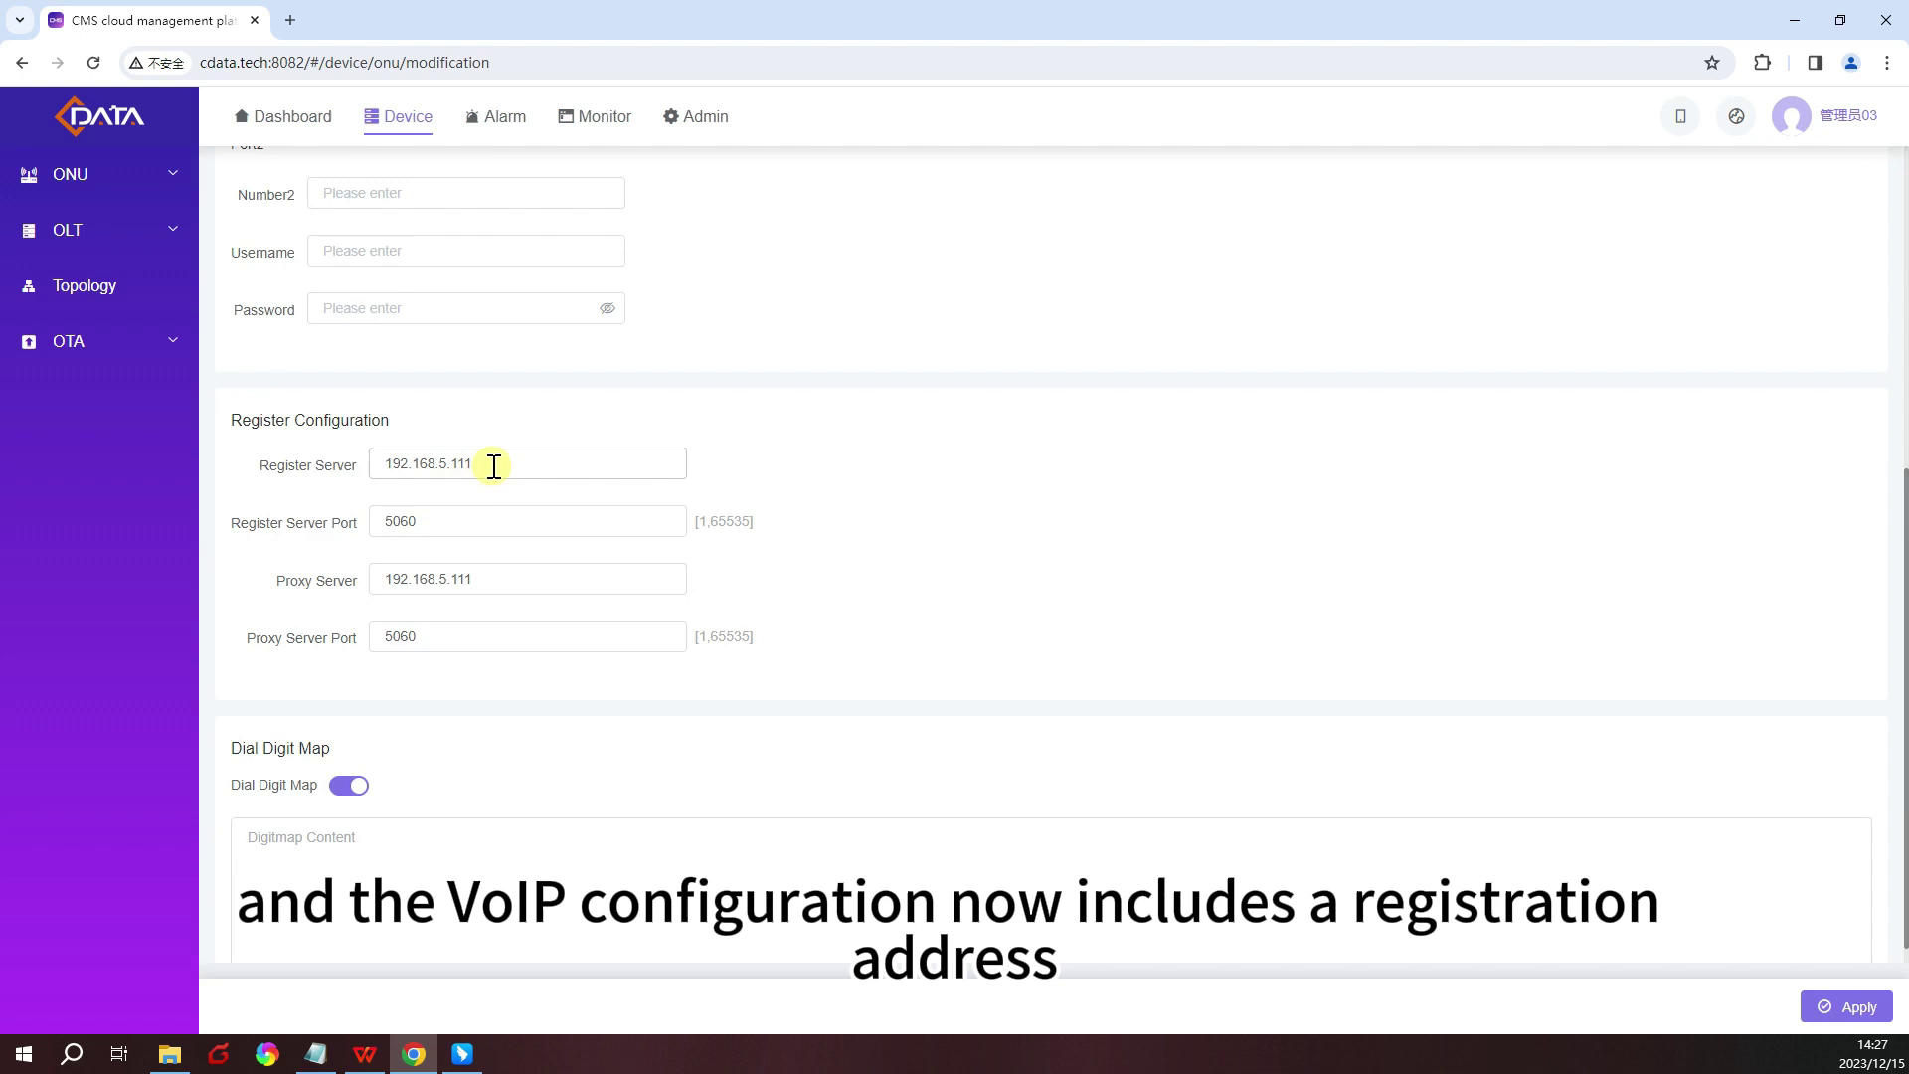
{"action": "left_click_drag", "start_coordinate": [494, 465], "coordinate": [319, 477]}
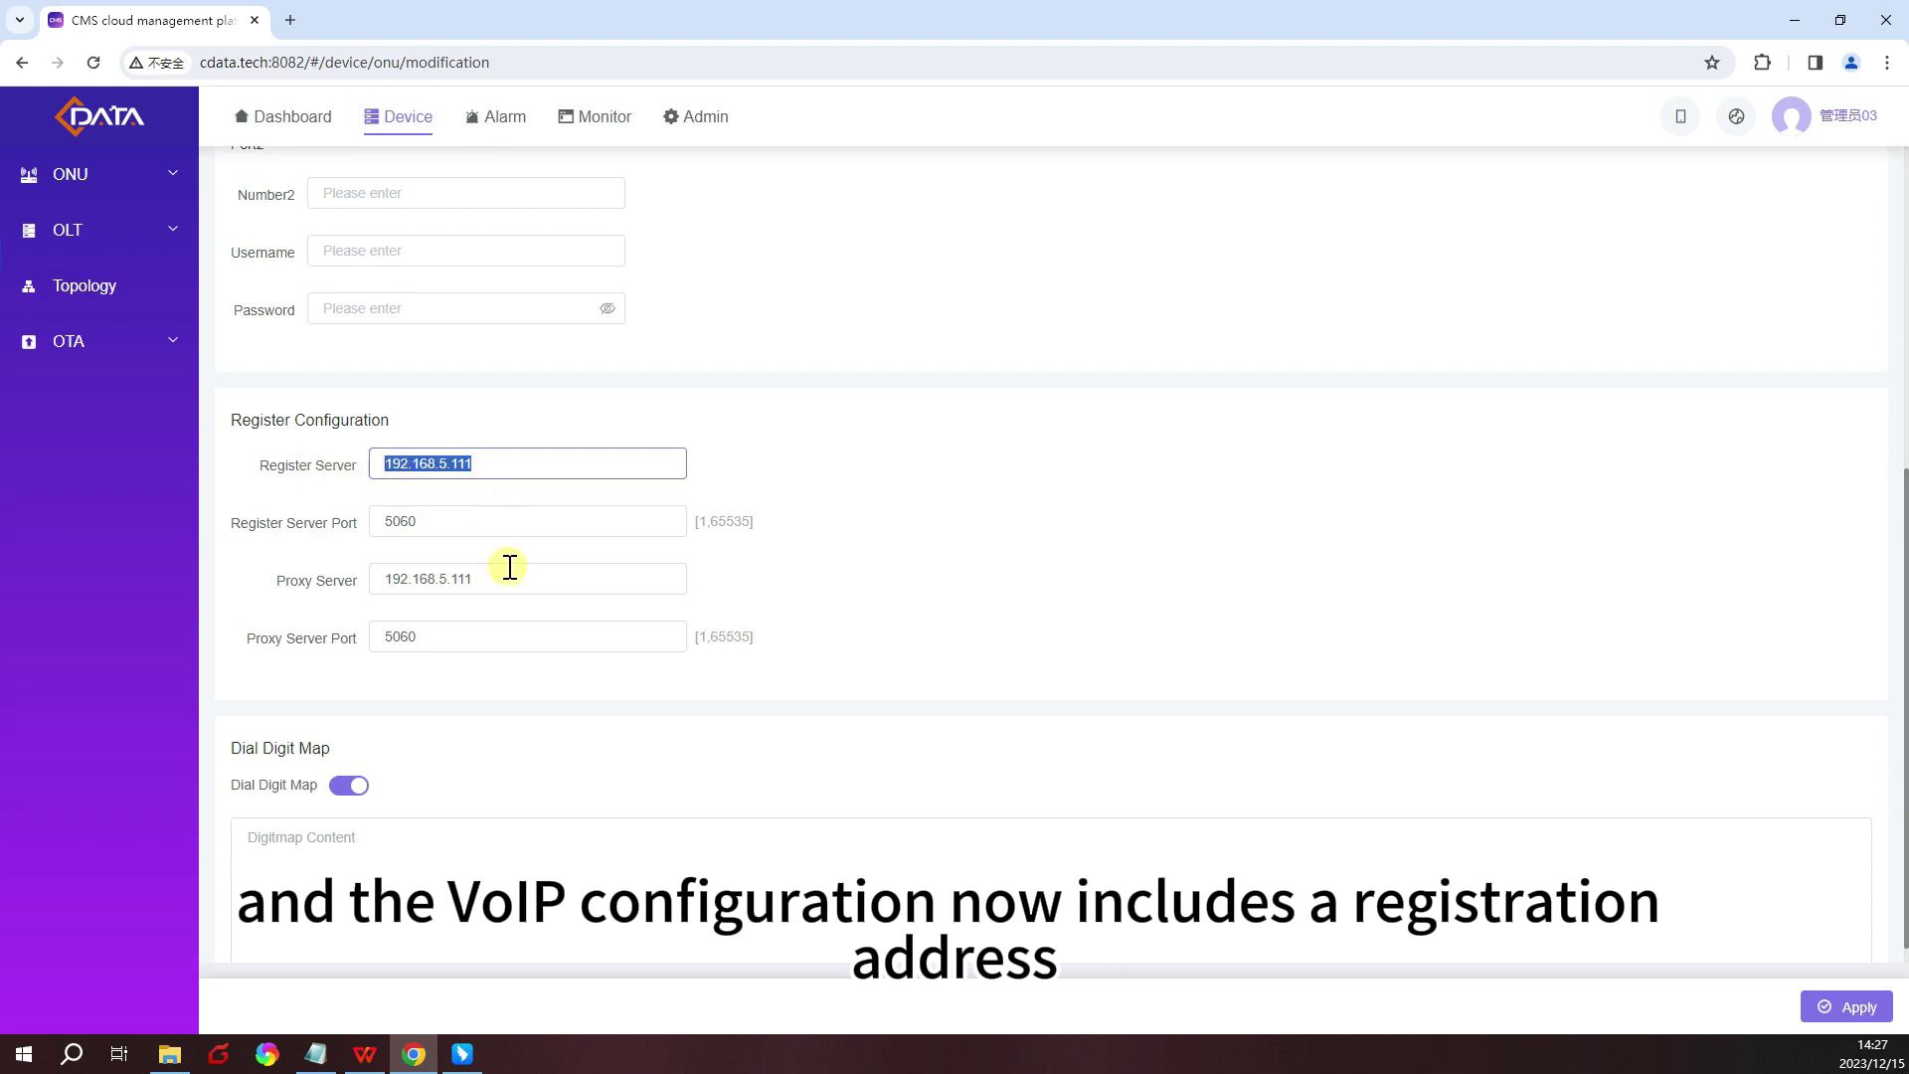
{"action": "left_click_drag", "start_coordinate": [507, 577], "coordinate": [308, 577]}
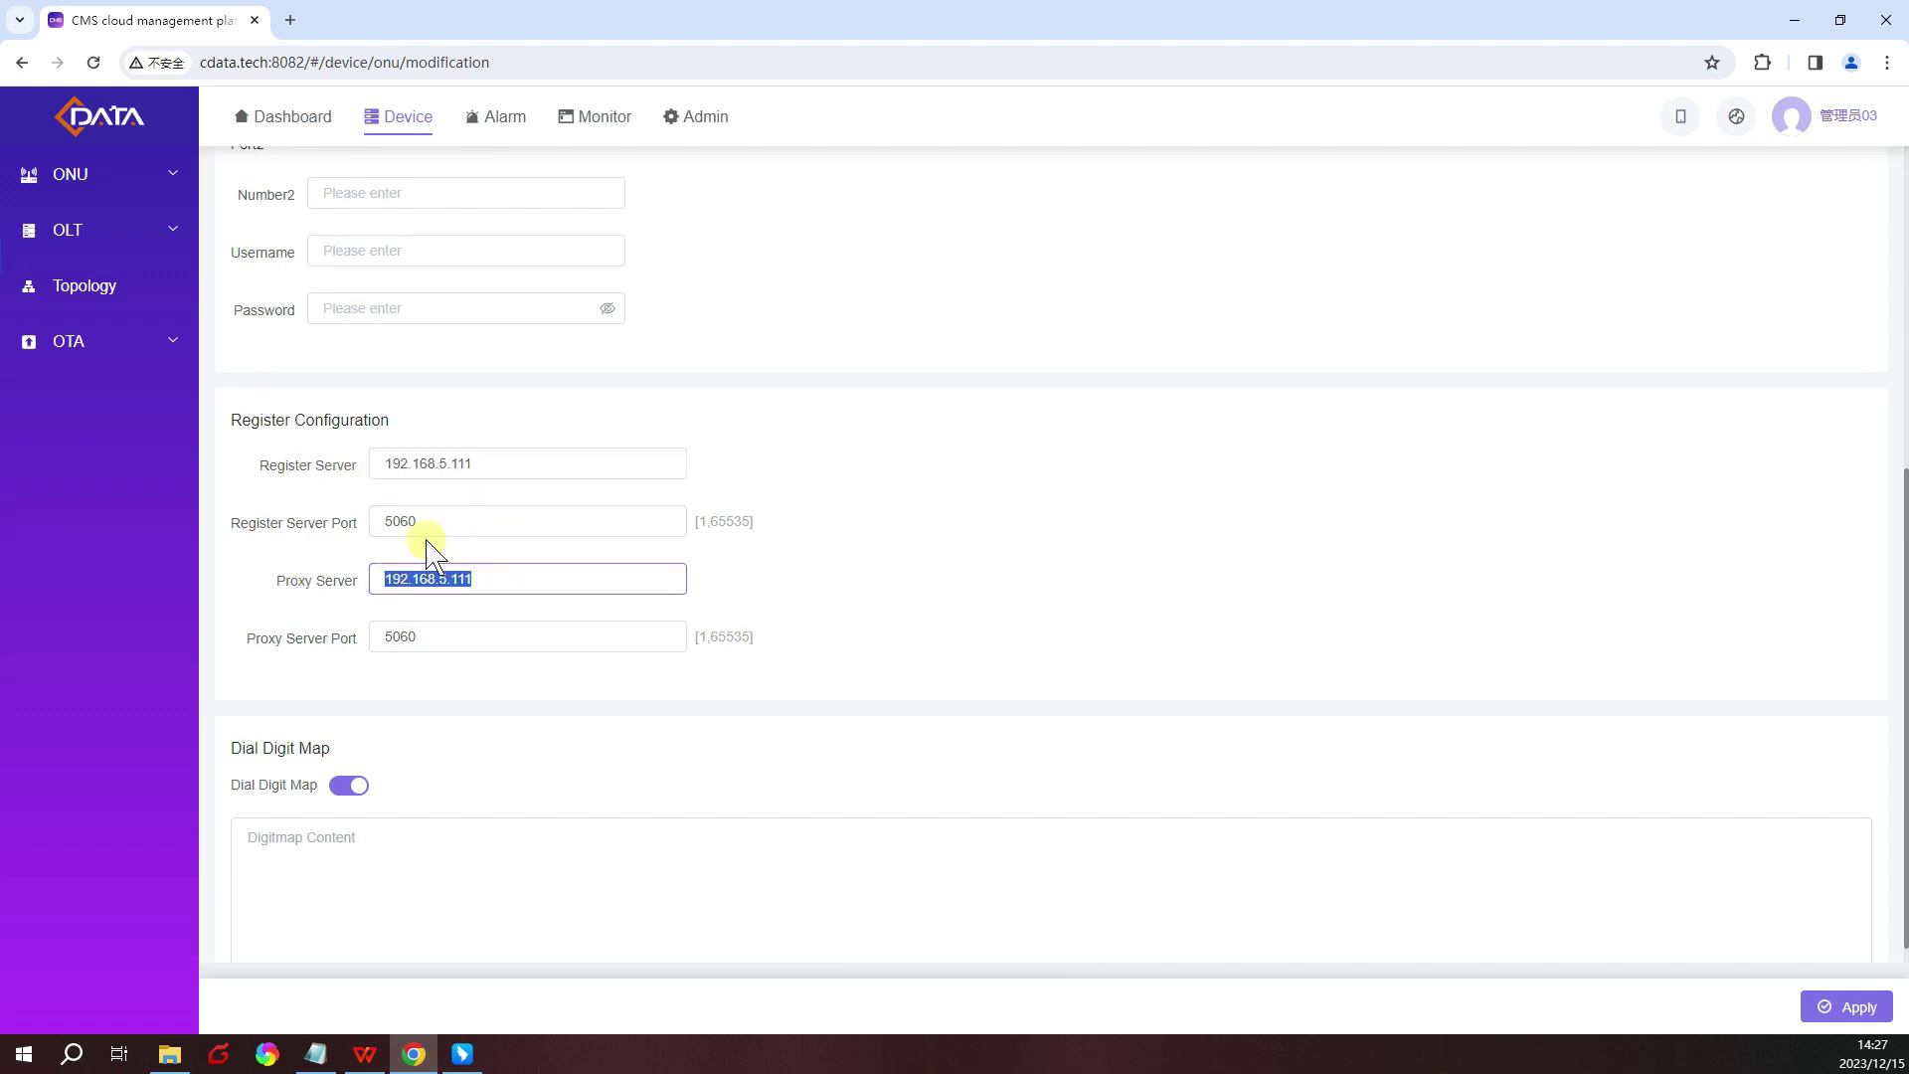
{"action": "left_click", "coordinate": [69, 174]}
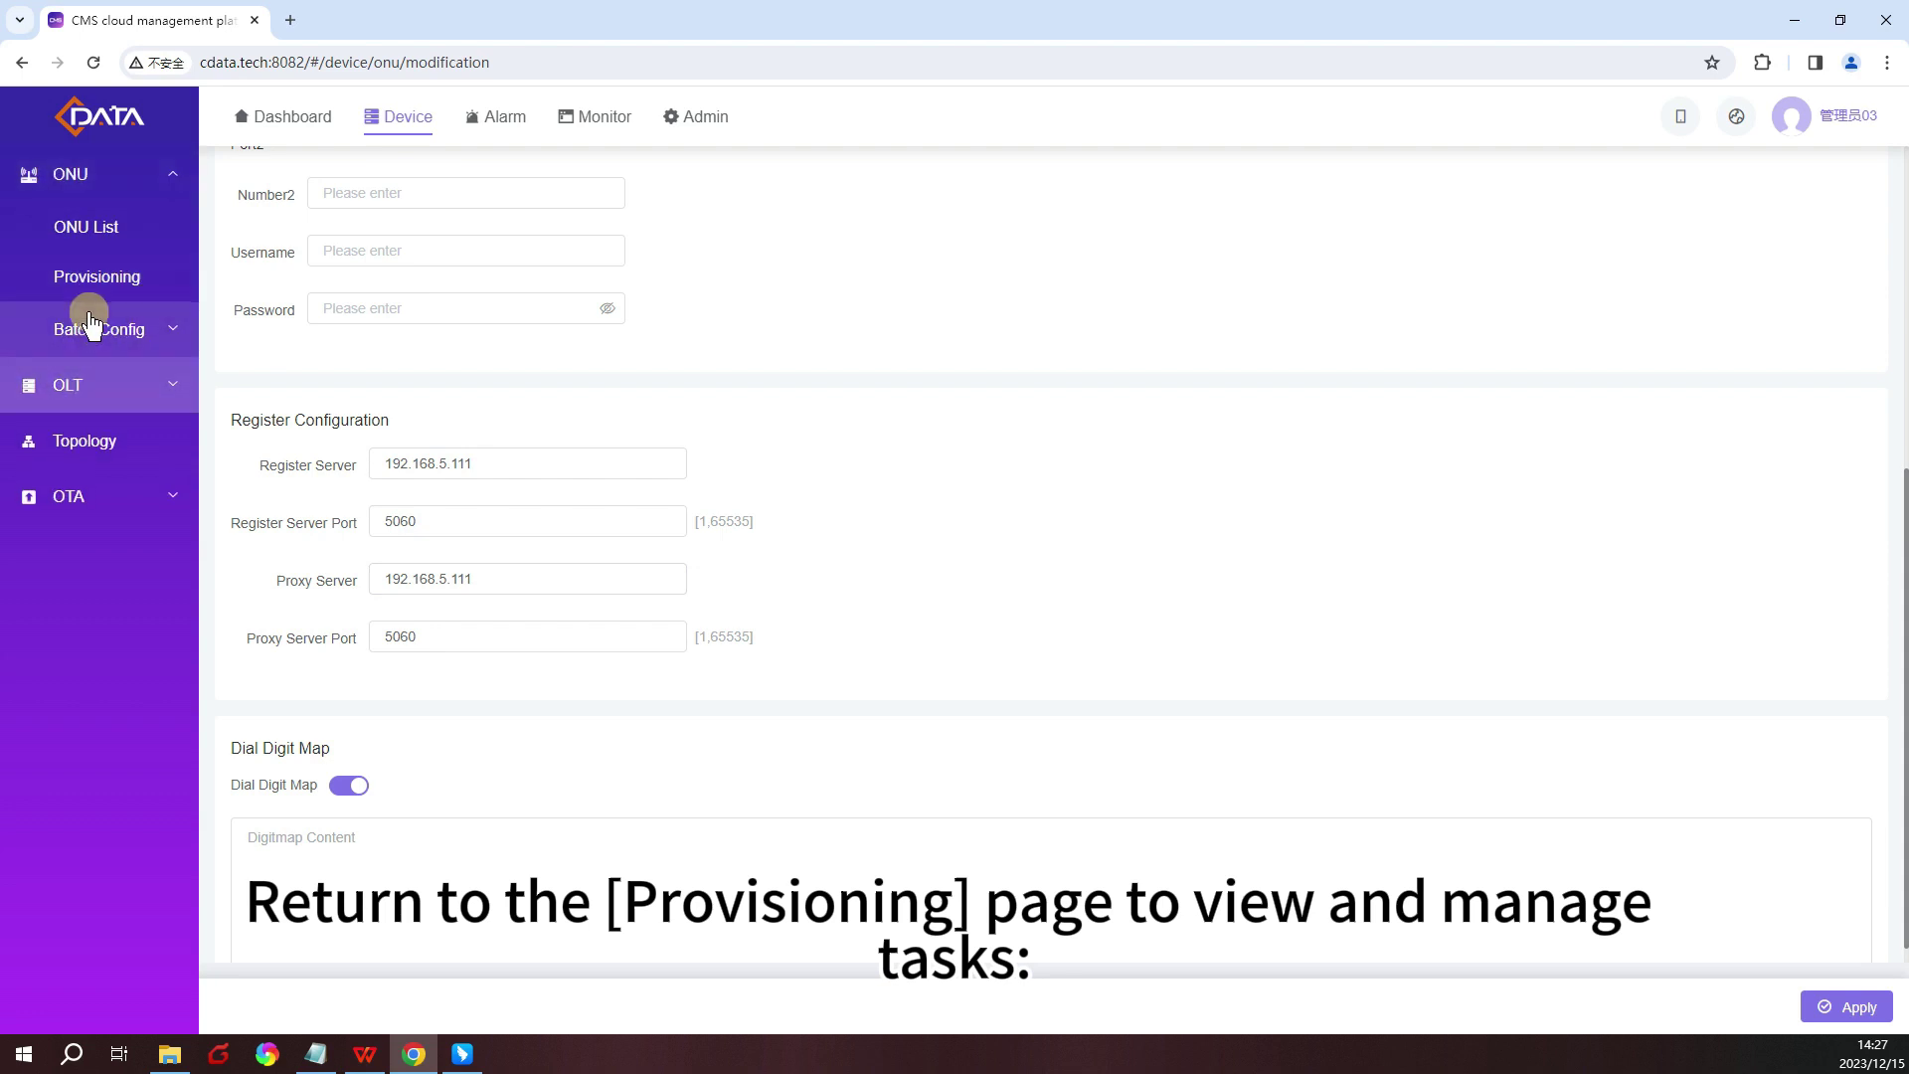
Cancel the Compositetest provisioning task, then delete it and confirm
{"action": "left_click", "coordinate": [95, 278]}
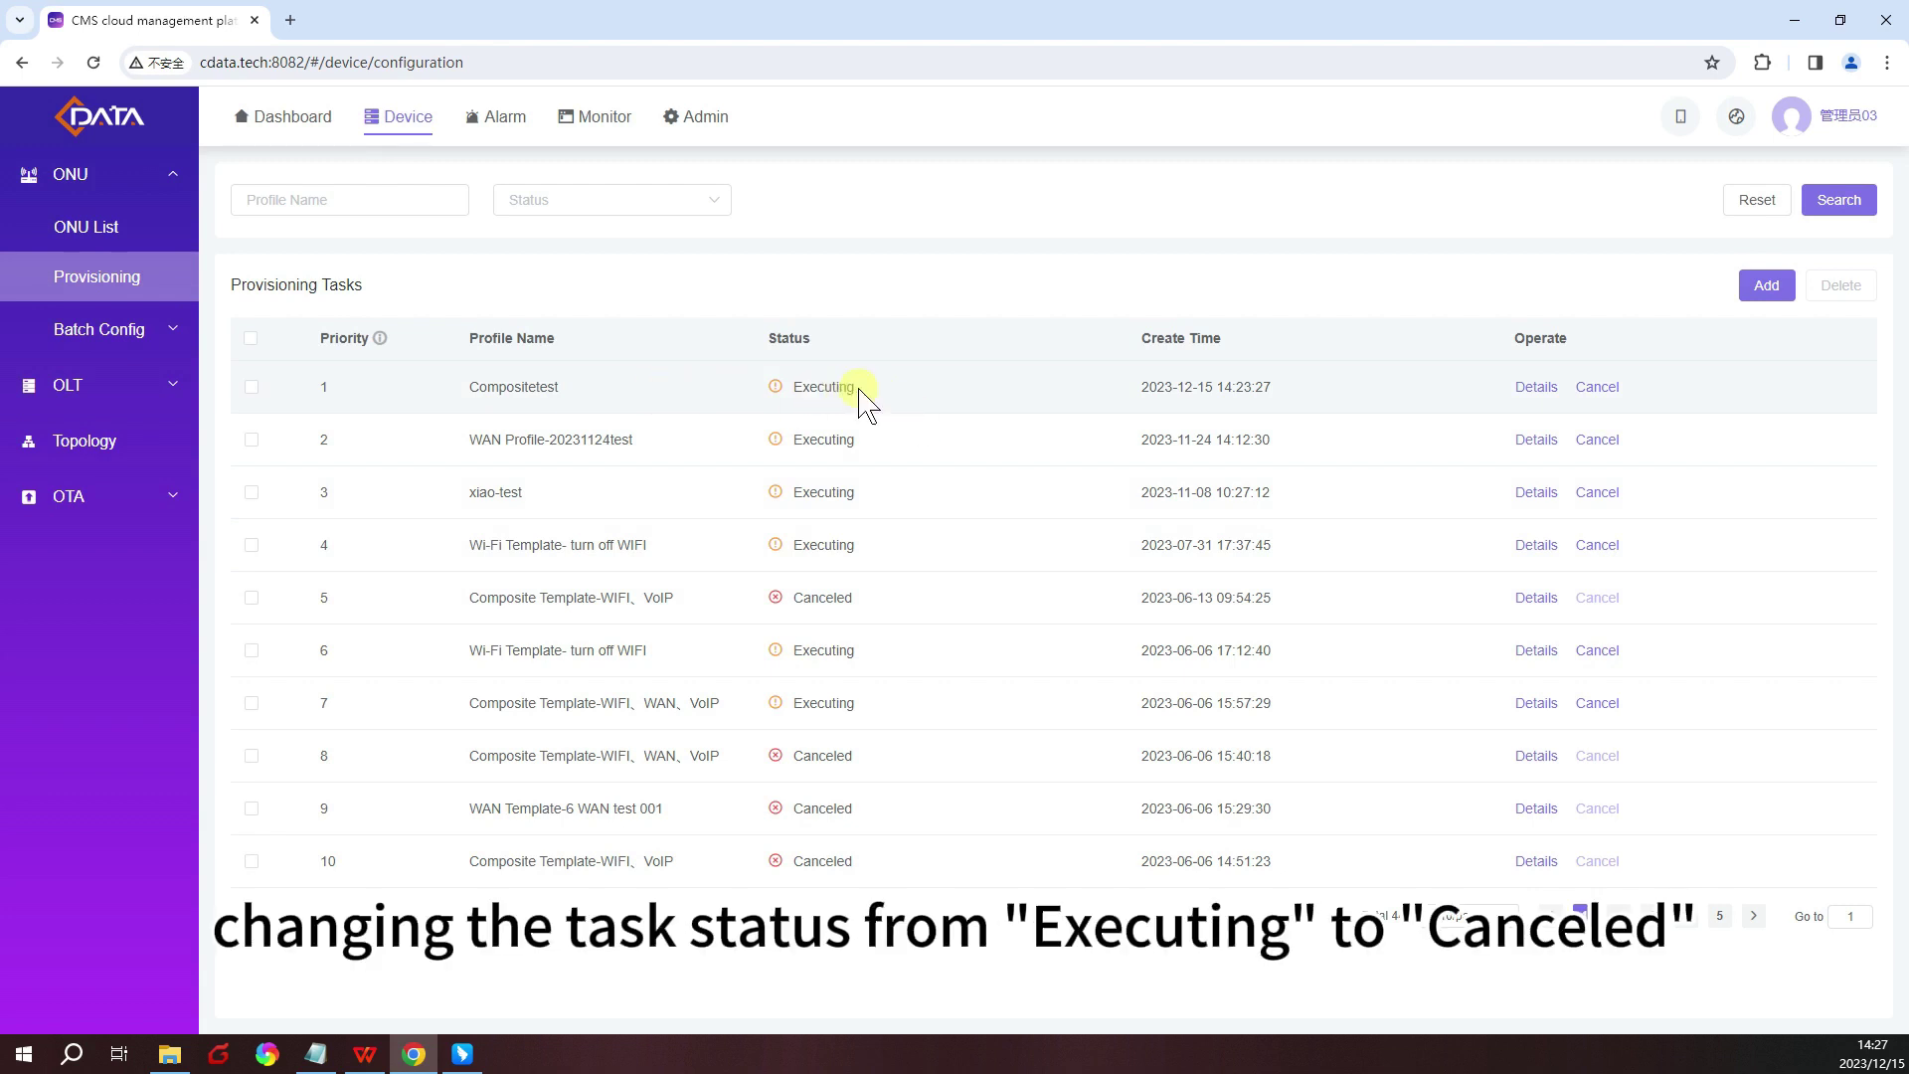
{"action": "left_click", "coordinate": [1597, 387]}
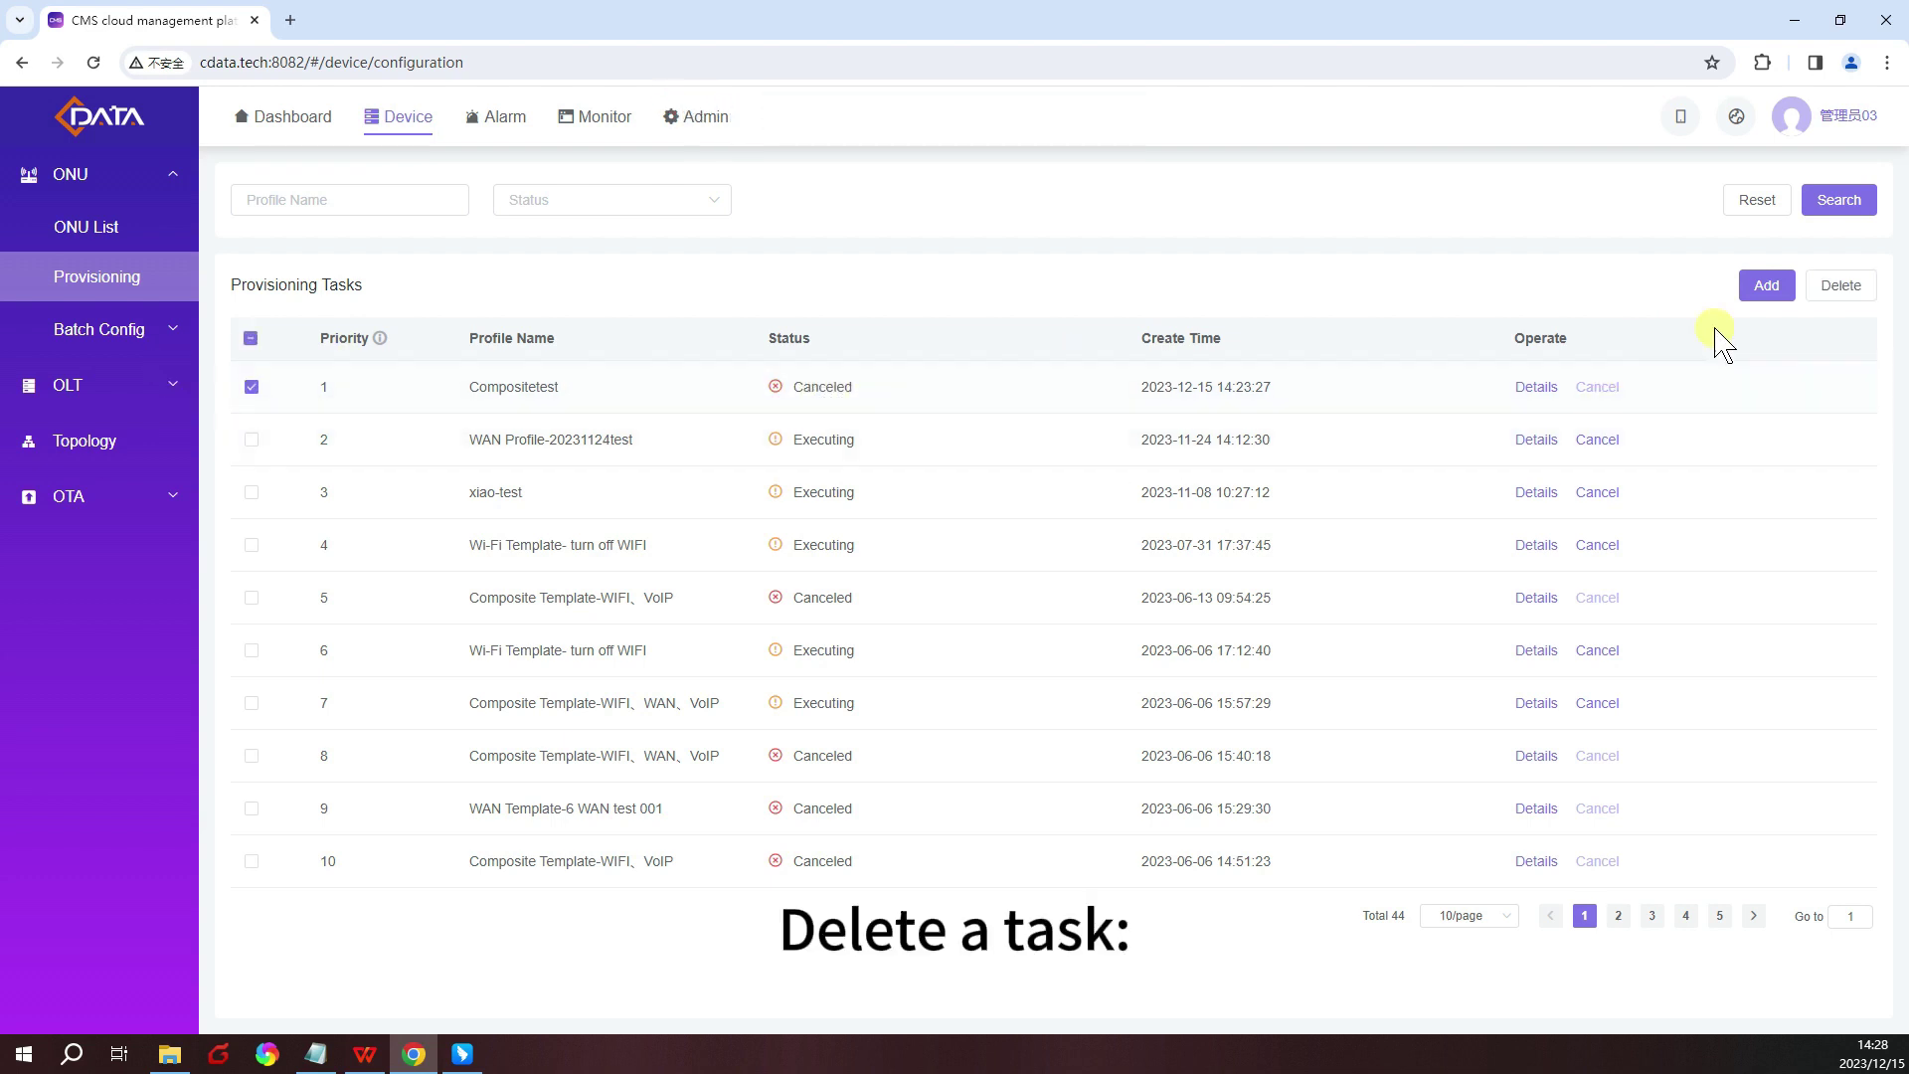
{"action": "left_click", "coordinate": [1847, 298]}
{"action": "left_click", "coordinate": [1108, 610]}
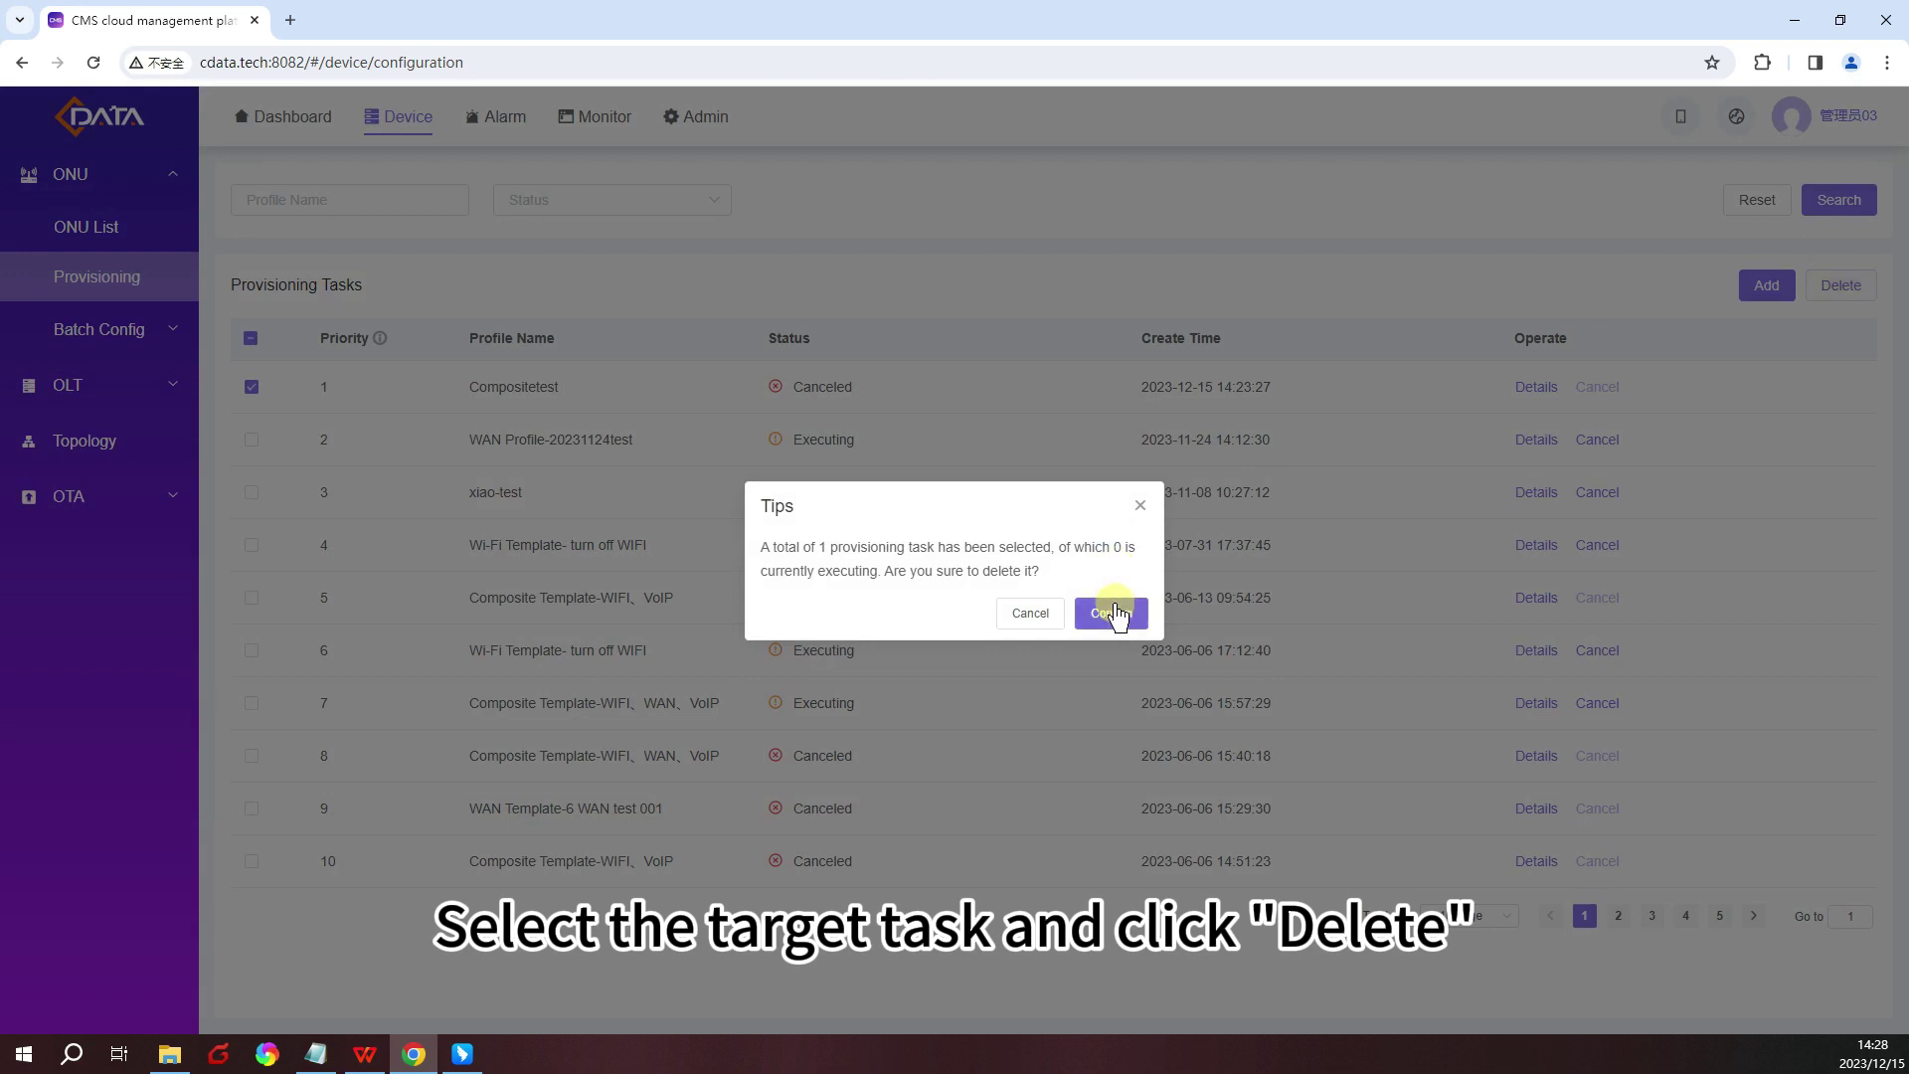